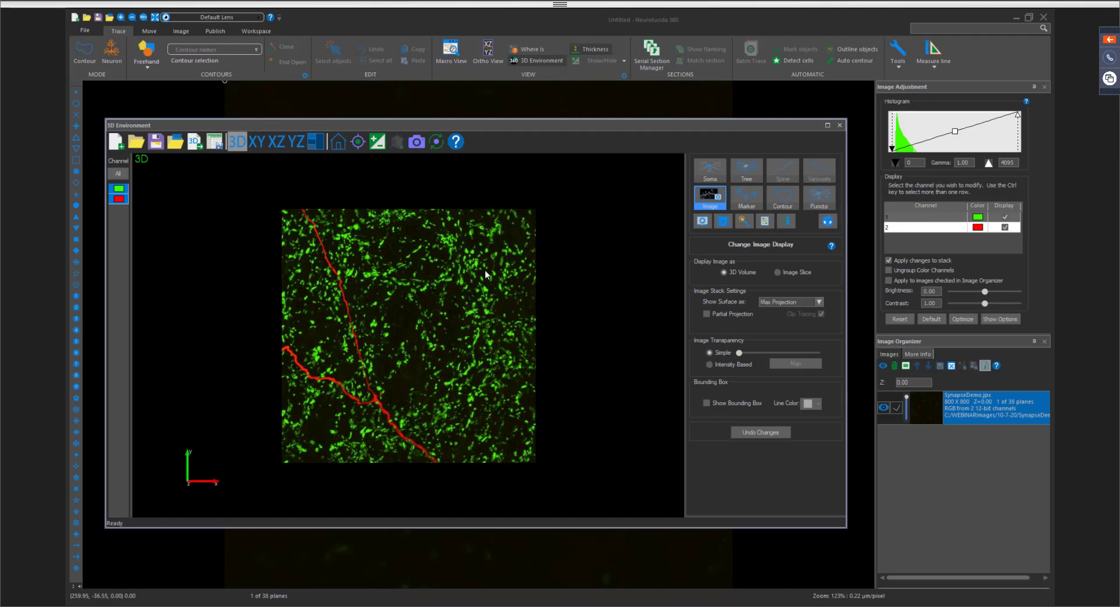
# Show the puncta detection settings and isolate the red channel of the image
pyautogui.scroll(2, 436, 273)
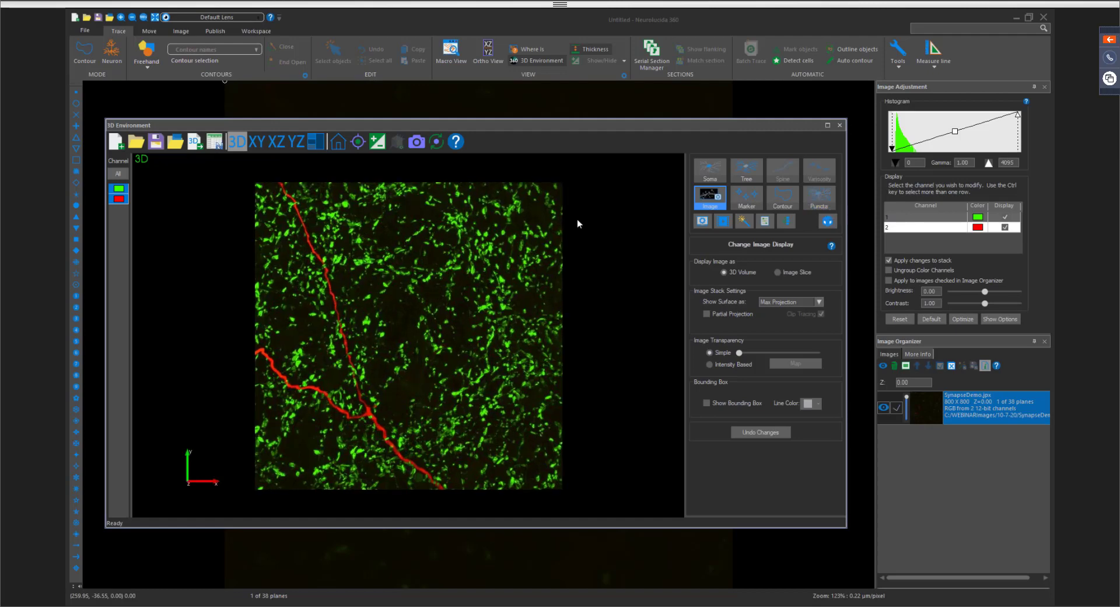
pyautogui.click(819, 204)
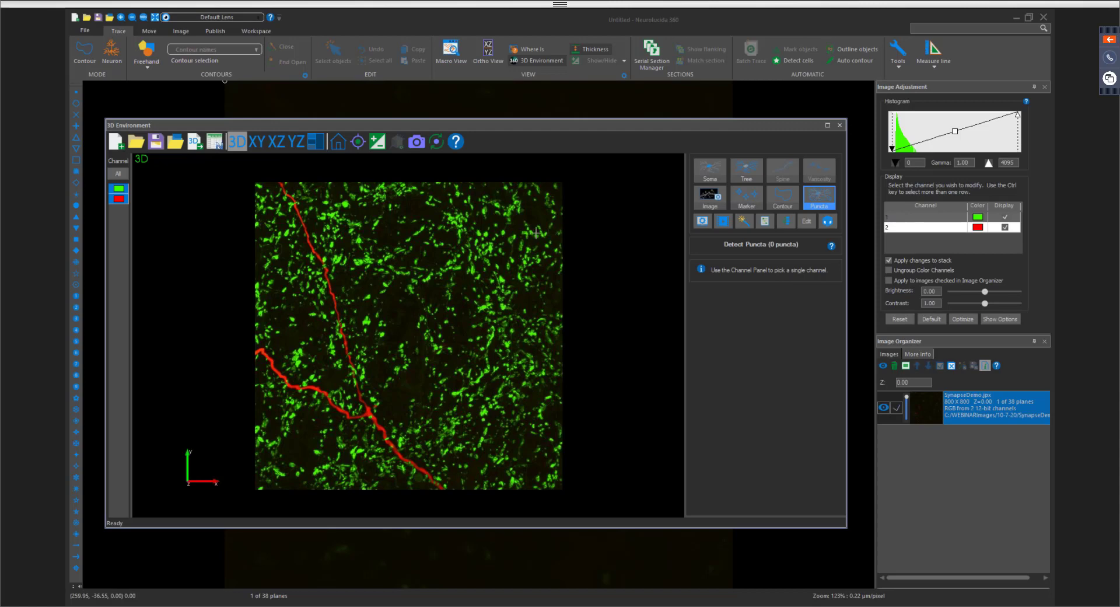
pyautogui.scroll(1, 546, 228)
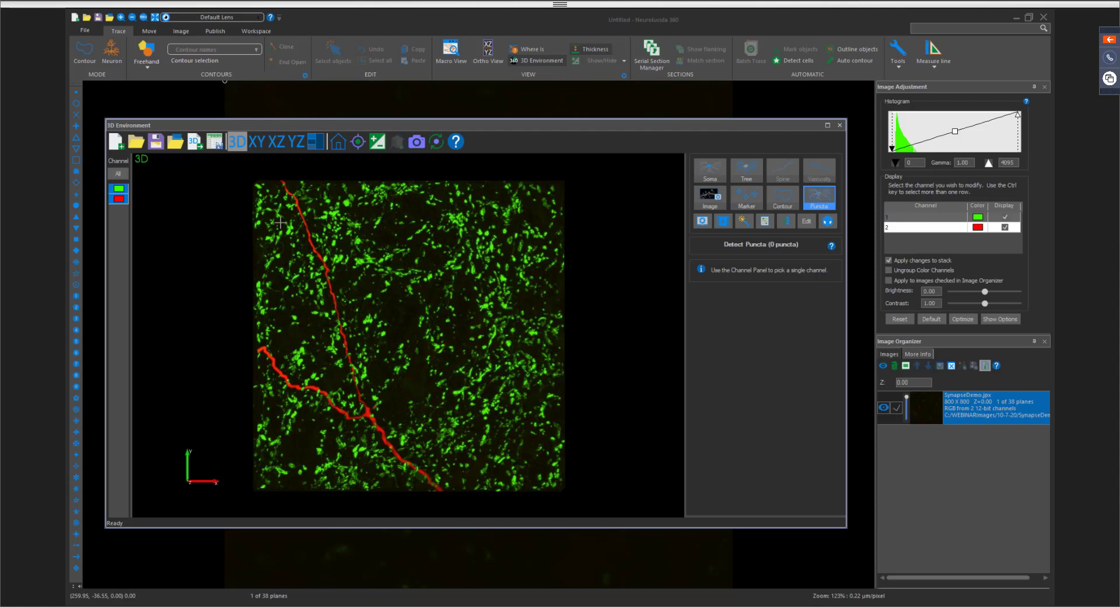
pyautogui.click(119, 199)
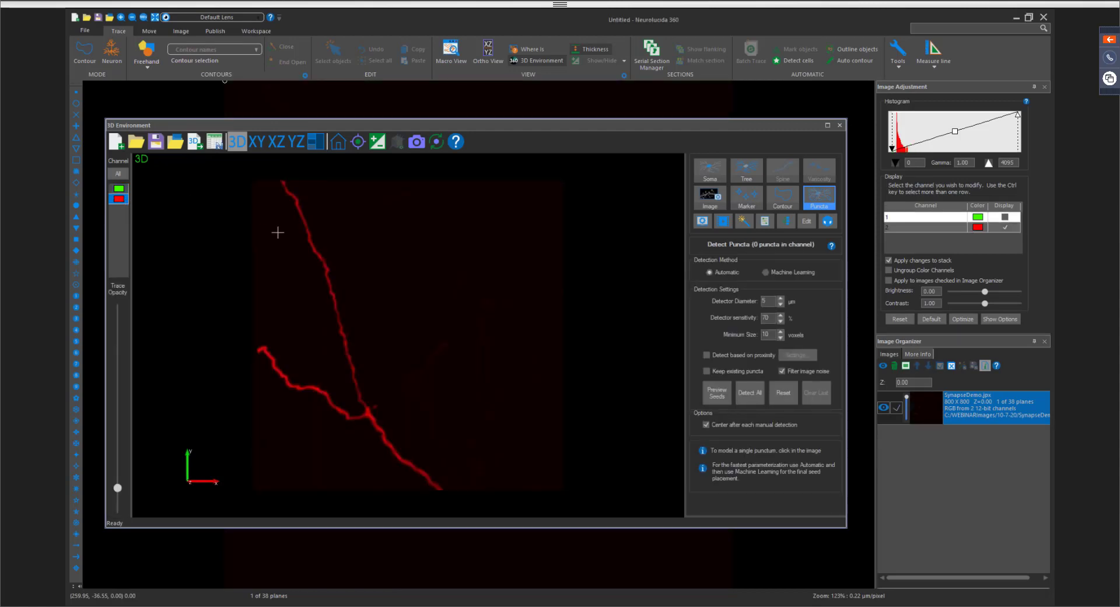
# Trace the branched structure in the red channel automatically as a tree using the Voxel Scooping method
pyautogui.click(745, 177)
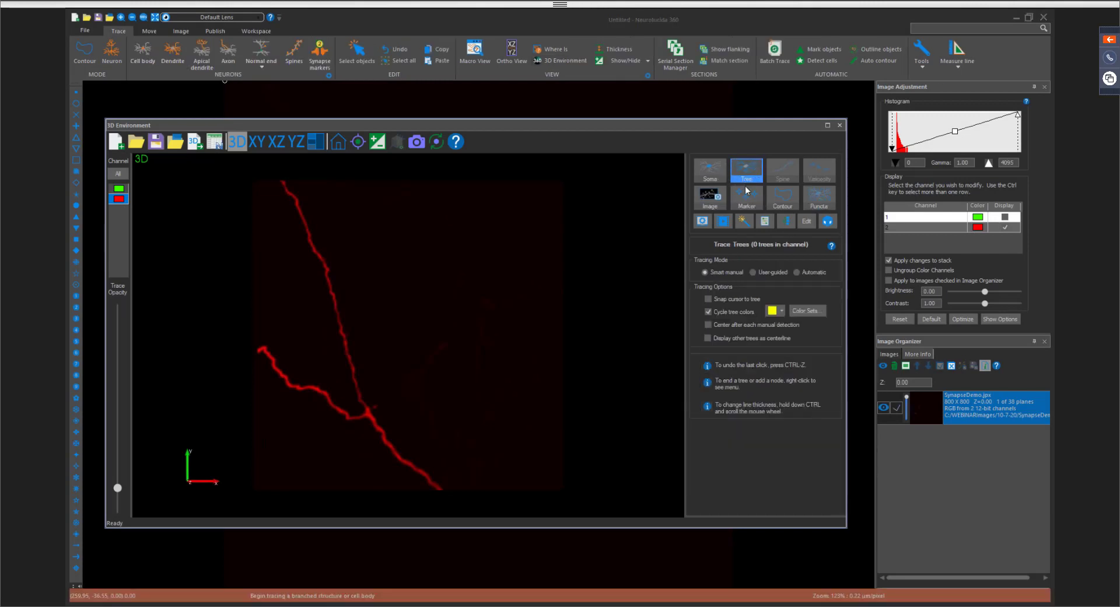
pyautogui.click(807, 270)
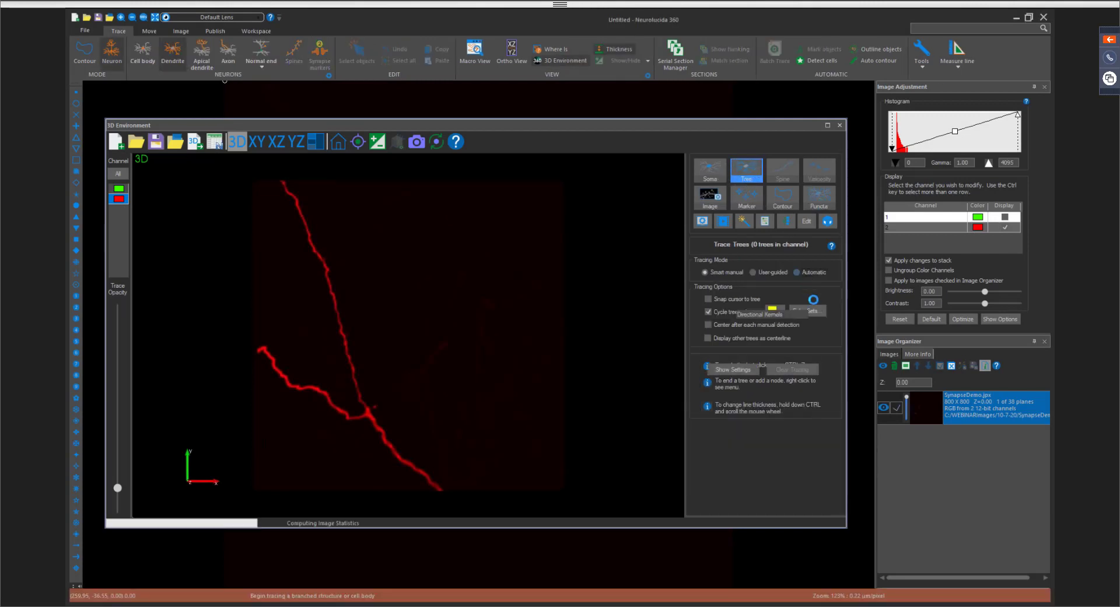
pyautogui.click(797, 316)
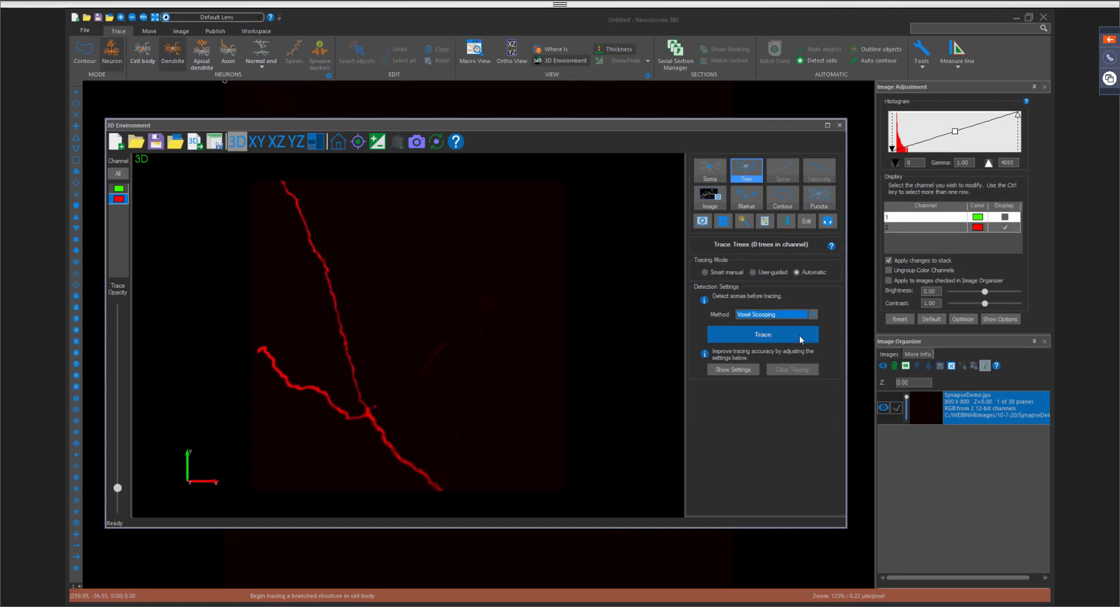
pyautogui.click(800, 335)
pyautogui.click(720, 331)
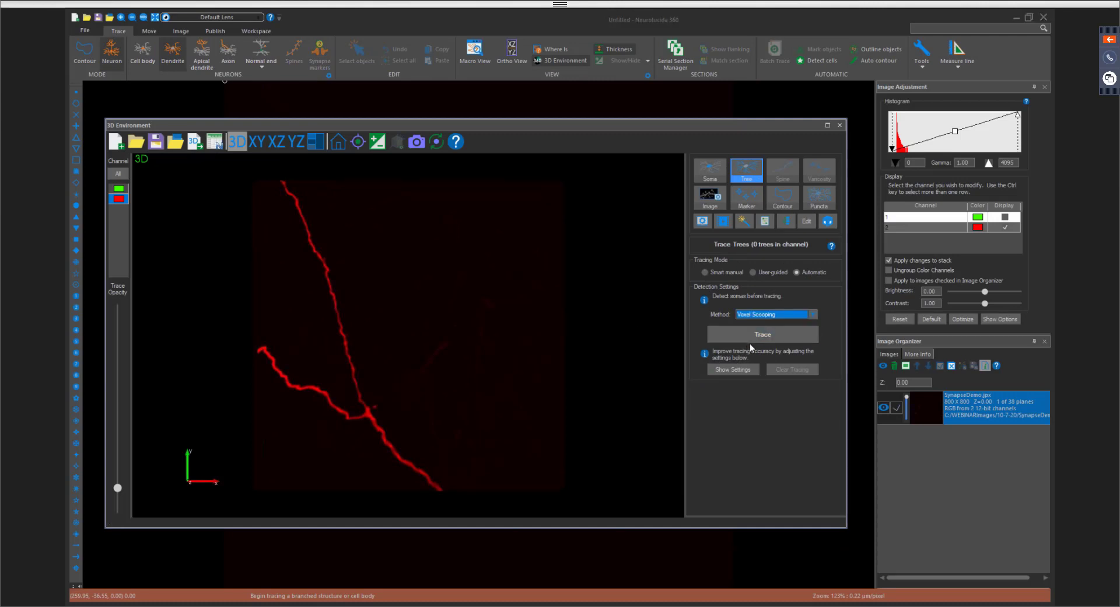
pyautogui.click(783, 337)
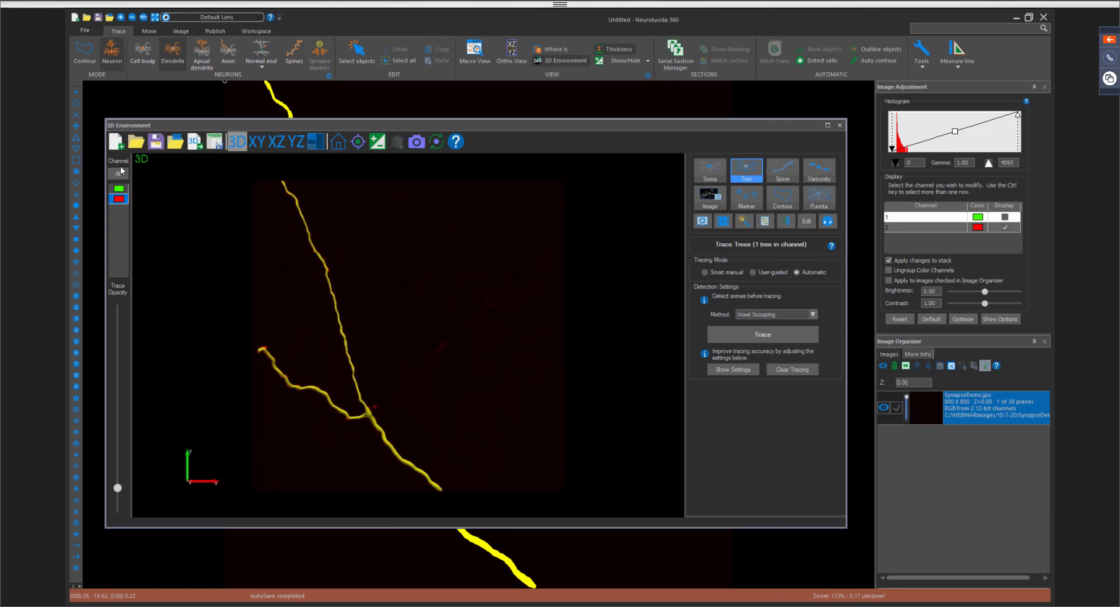
# Display only the green channel and raise the trace opacity moderately so the traced tree shows faintly over the image
pyautogui.click(122, 188)
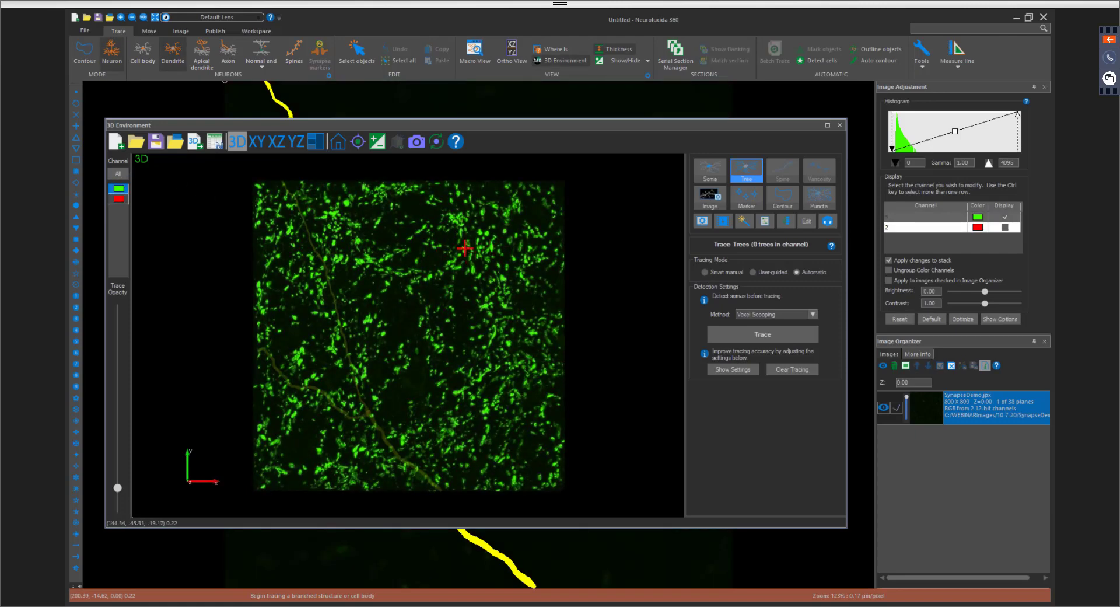
pyautogui.scroll(1, 468, 289)
pyautogui.scroll(-1, 462, 292)
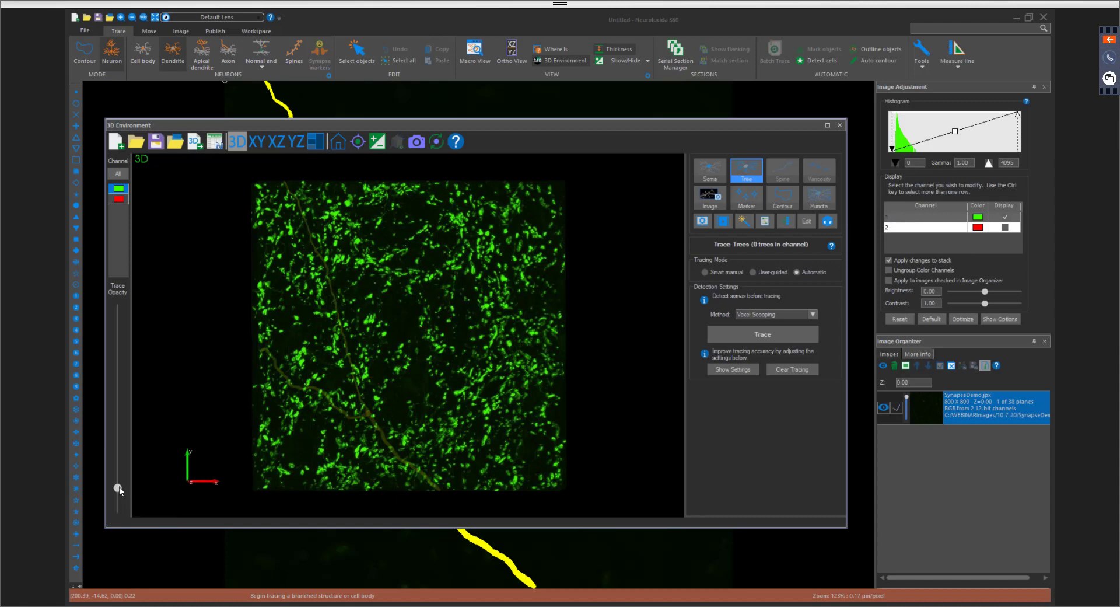
pyautogui.moveTo(119, 487); pyautogui.dragTo(100, 363)
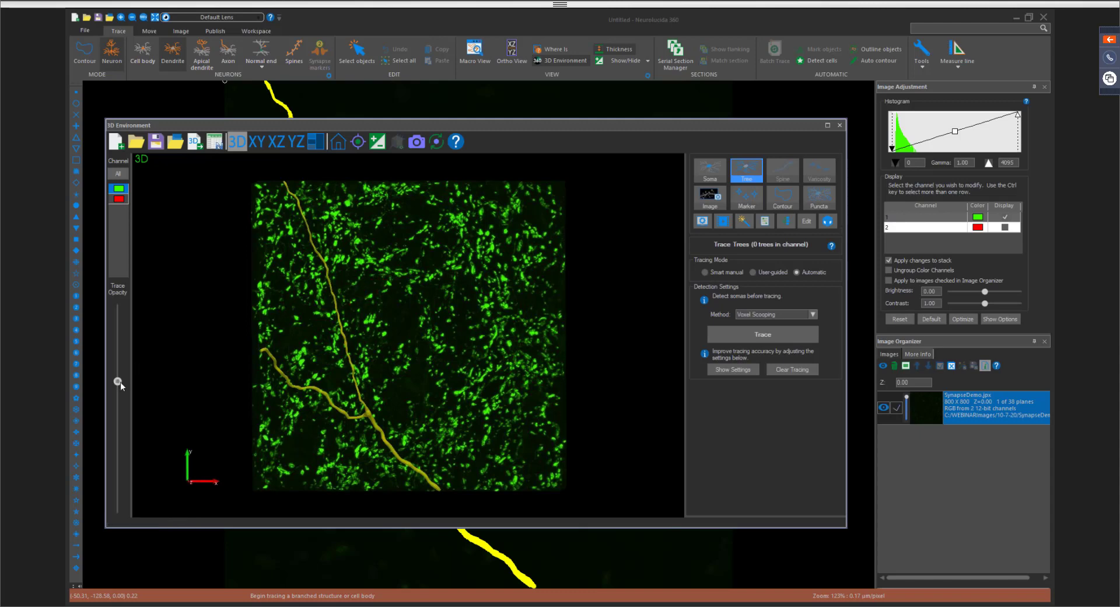
pyautogui.moveTo(121, 382); pyautogui.dragTo(119, 453)
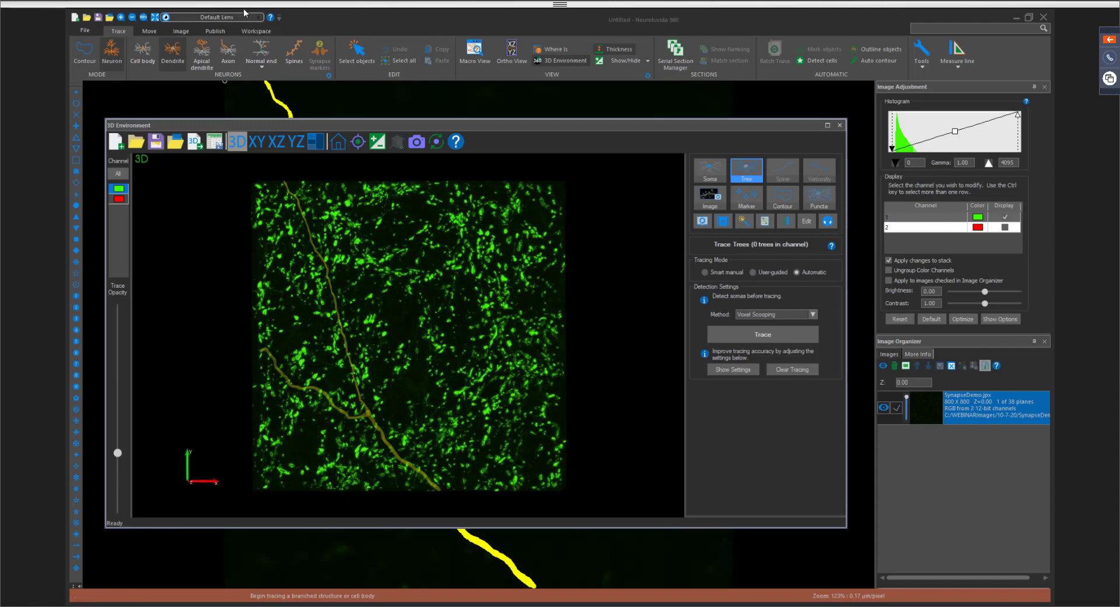
# Preview the automatic puncta detection seeds across the whole green channel and examine their placement
pyautogui.click(819, 198)
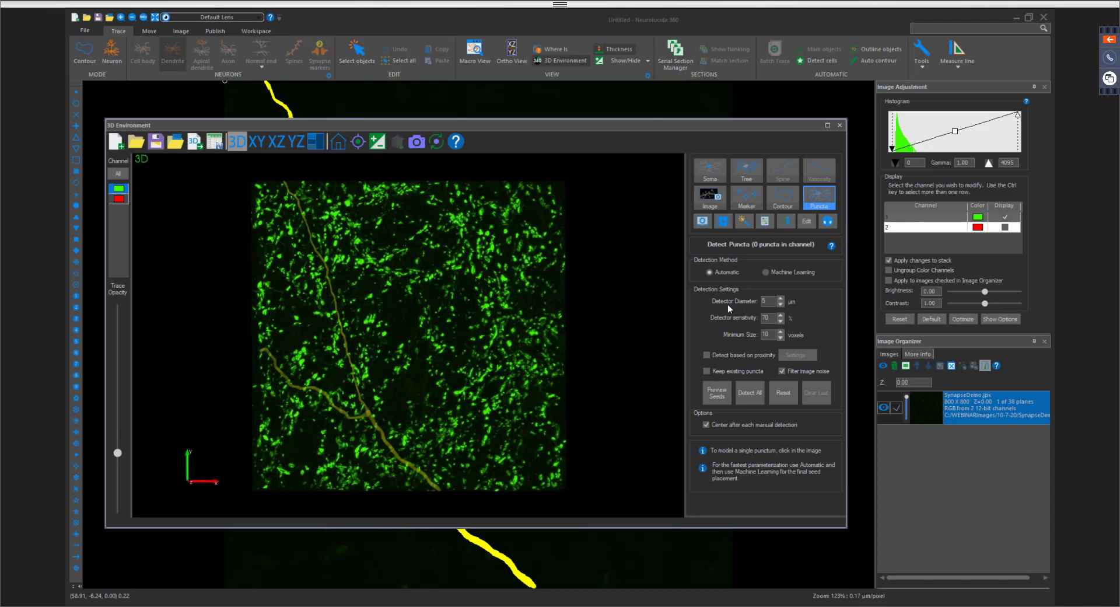
pyautogui.click(726, 393)
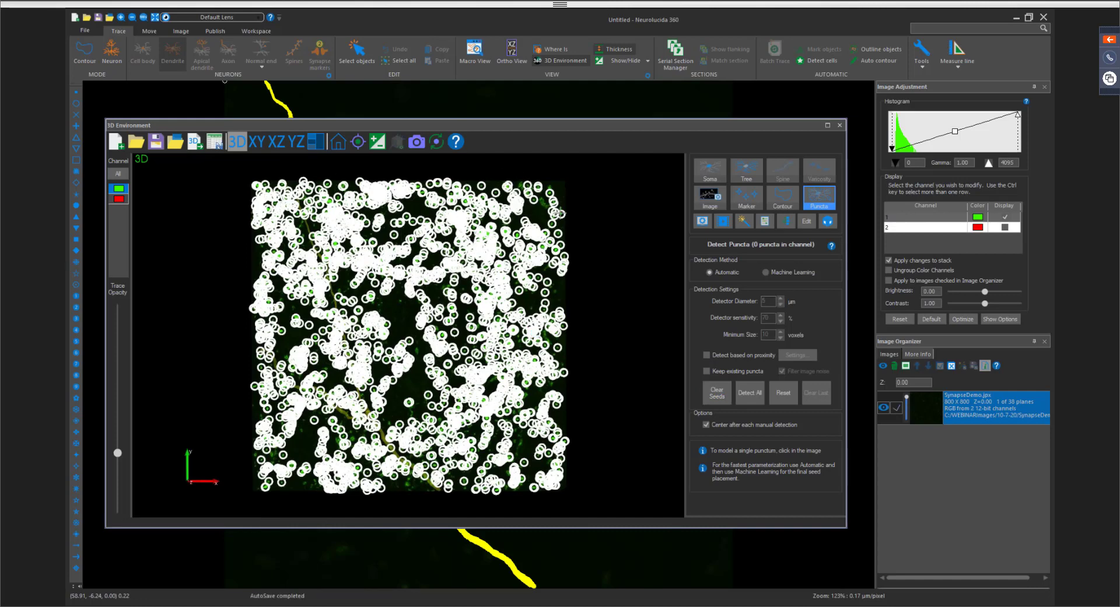
pyautogui.scroll(5, 559, 213)
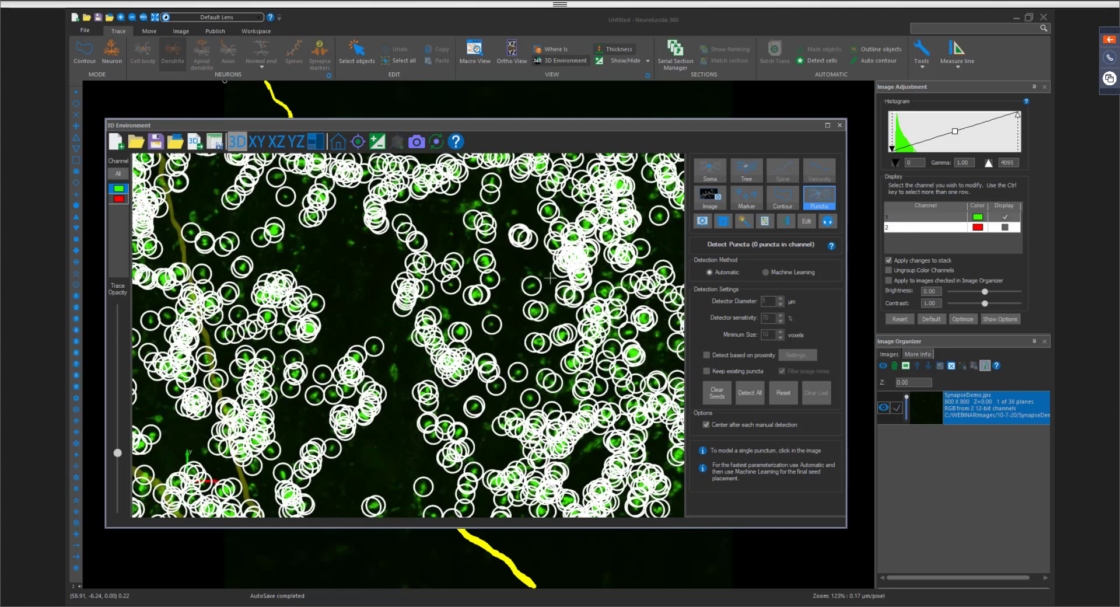
pyautogui.scroll(-2, 448, 271)
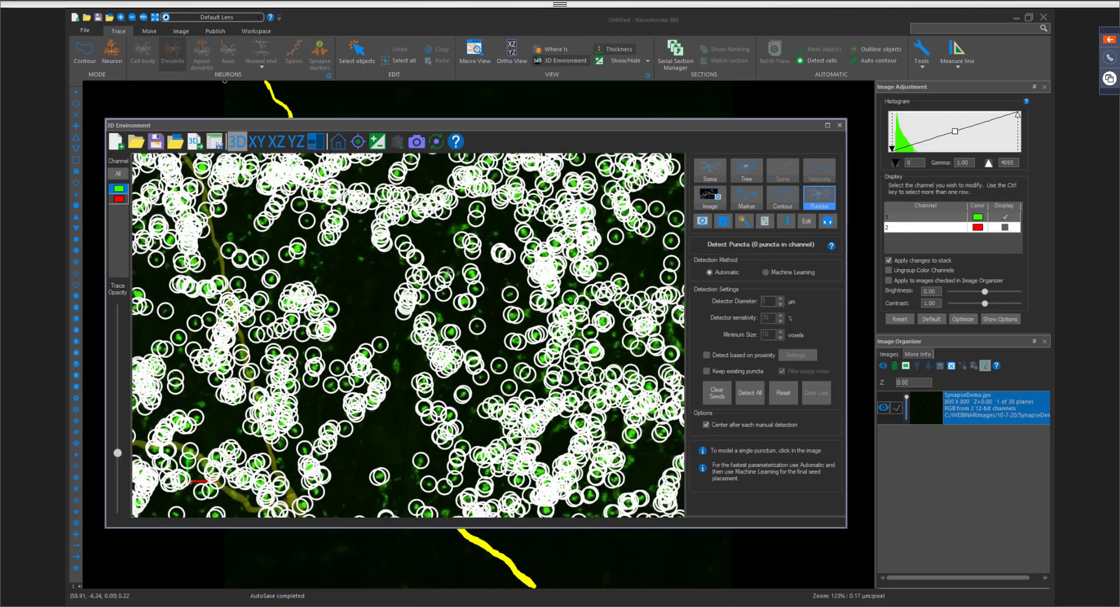
pyautogui.scroll(-1, 444, 272)
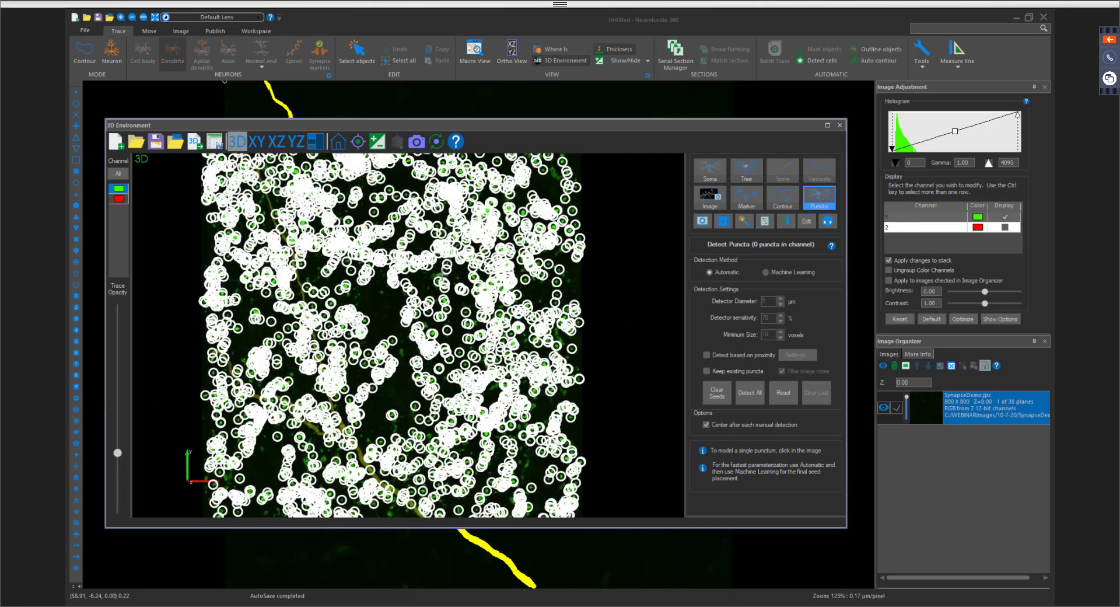
pyautogui.scroll(-2, 442, 273)
pyautogui.scroll(1, 560, 327)
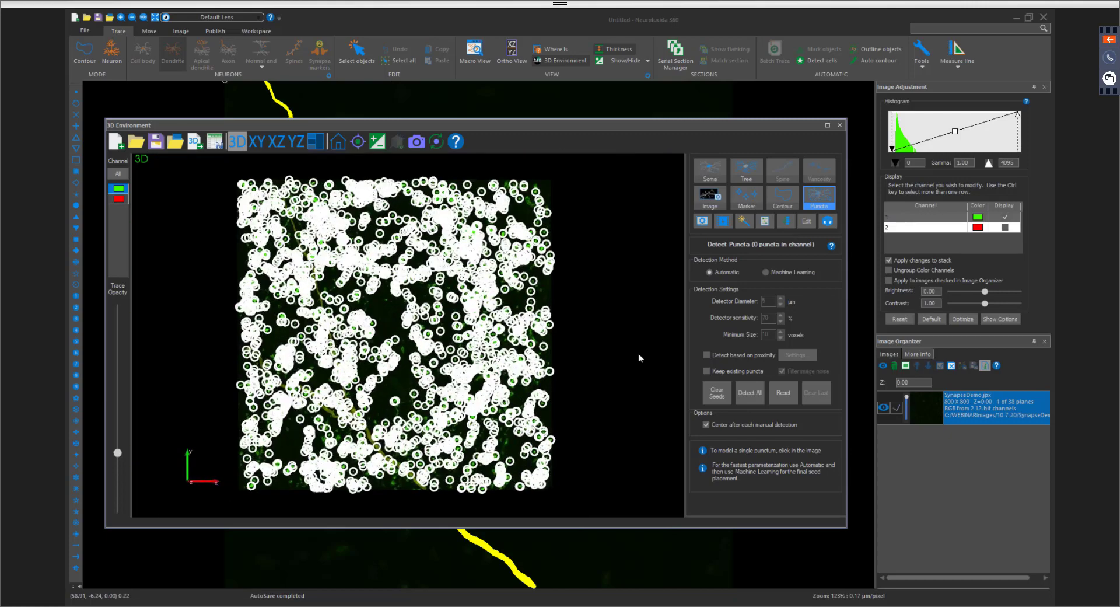
# Detect all puncta throughout the green channel, inspect the modelled puncta, and clear that detection
pyautogui.click(754, 392)
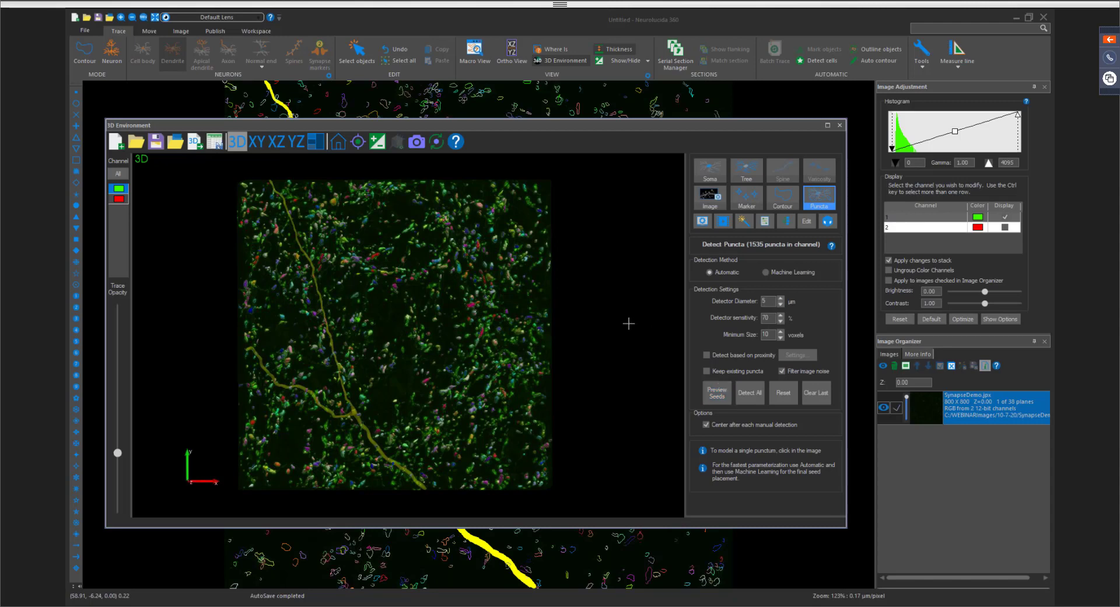
pyautogui.scroll(3, 494, 285)
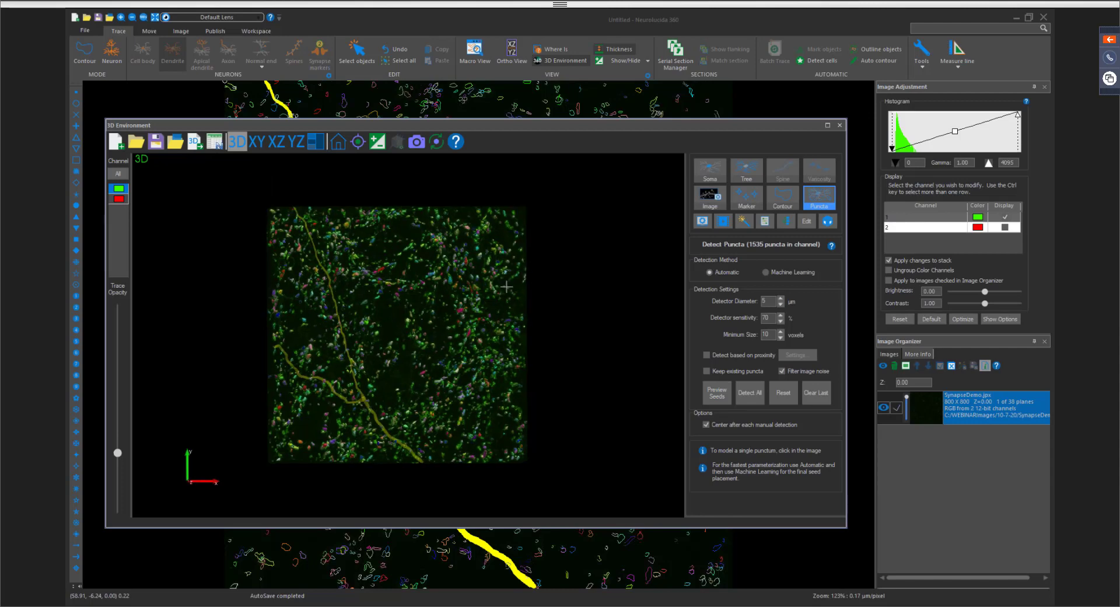
pyautogui.scroll(3, 494, 285)
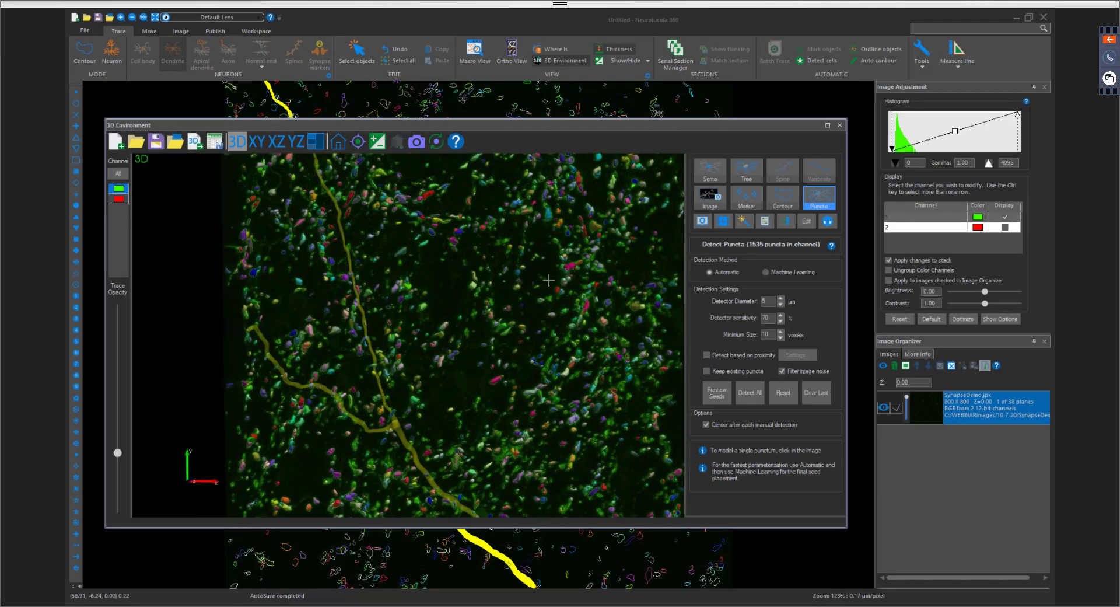
pyautogui.scroll(-3, 544, 281)
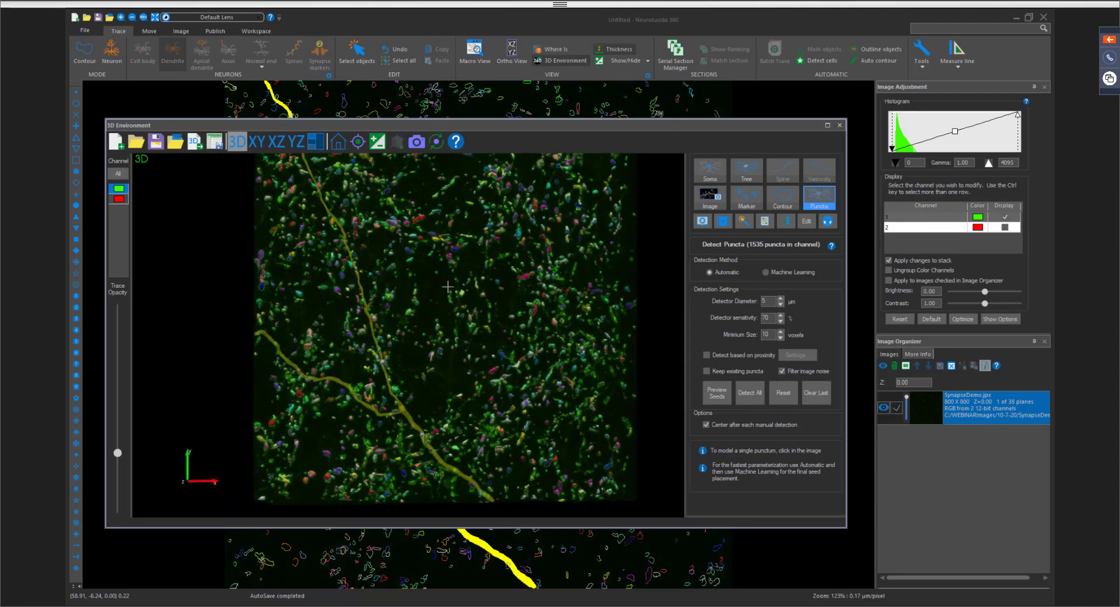
pyautogui.scroll(-1, 489, 276)
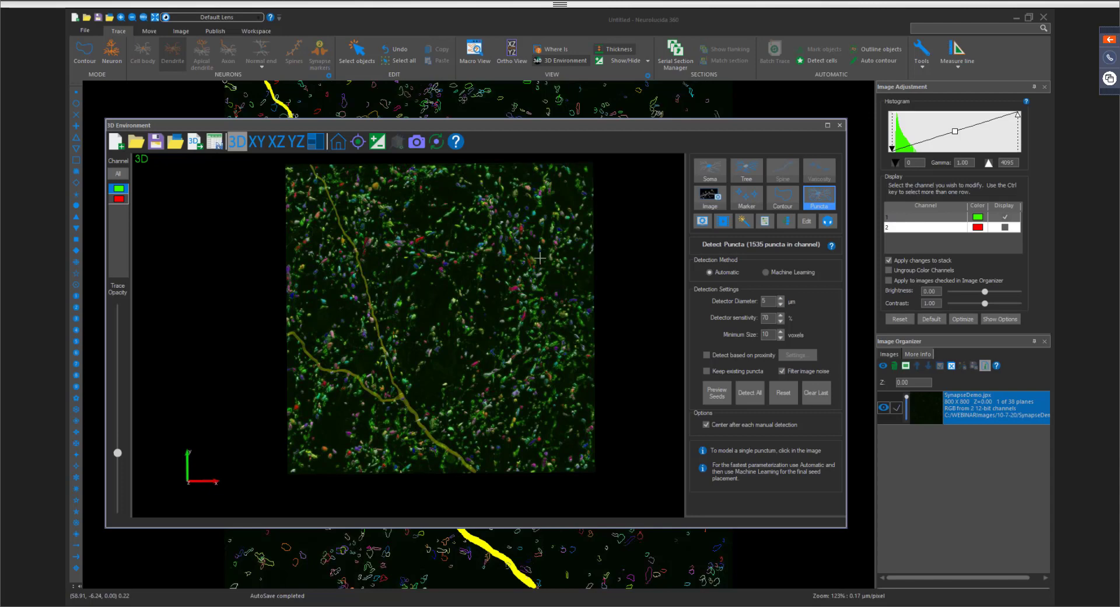
pyautogui.click(810, 395)
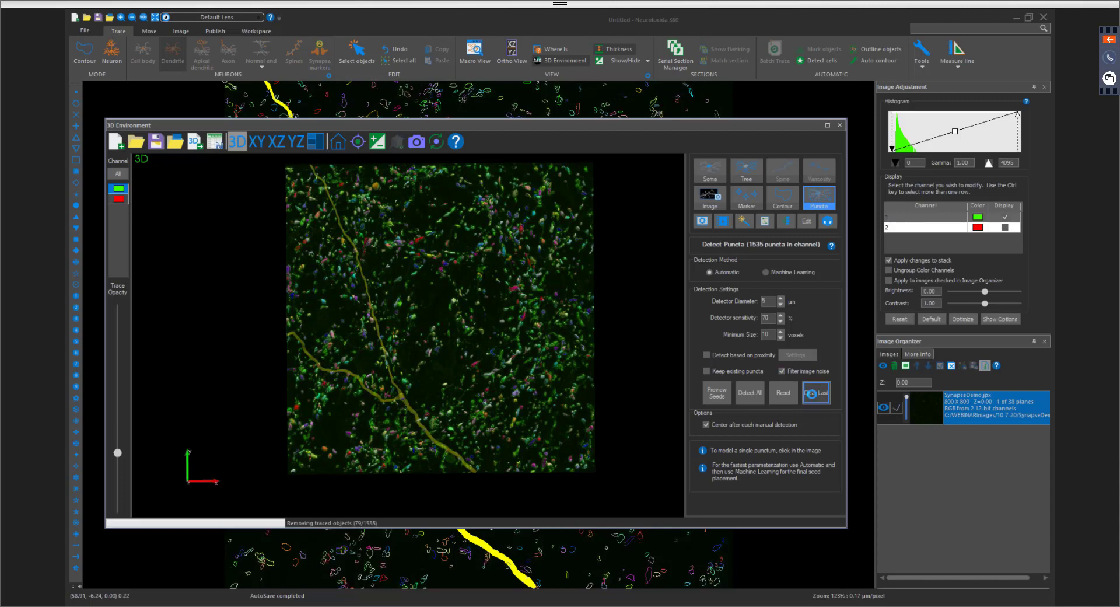
# Enable proximity-based puncta detection and accept proximity settings that include trees with a maximum distance of 4 µm
pyautogui.click(717, 359)
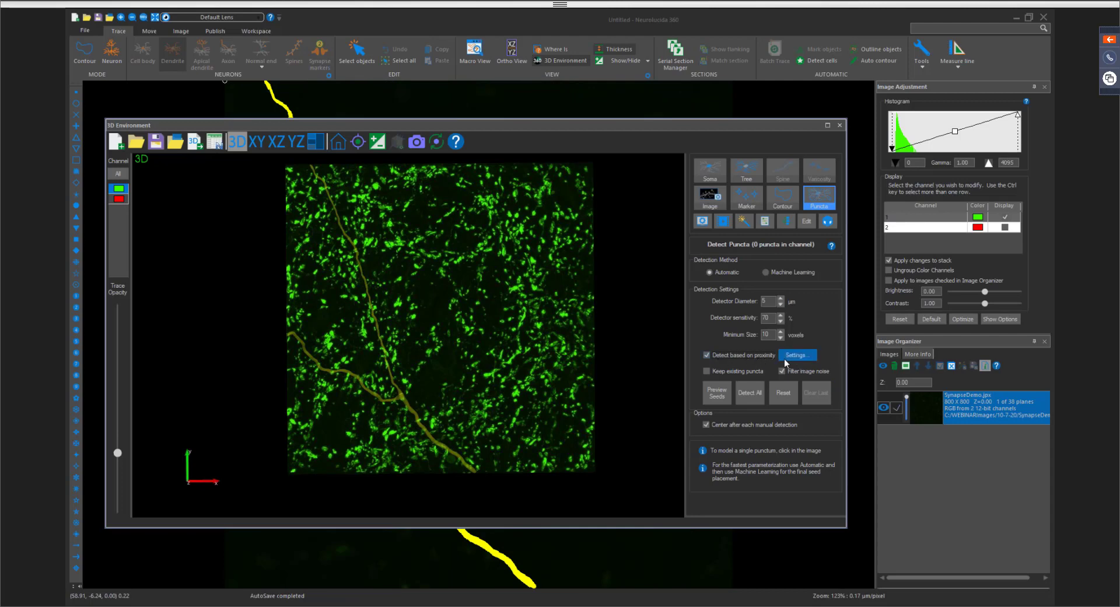
pyautogui.click(794, 355)
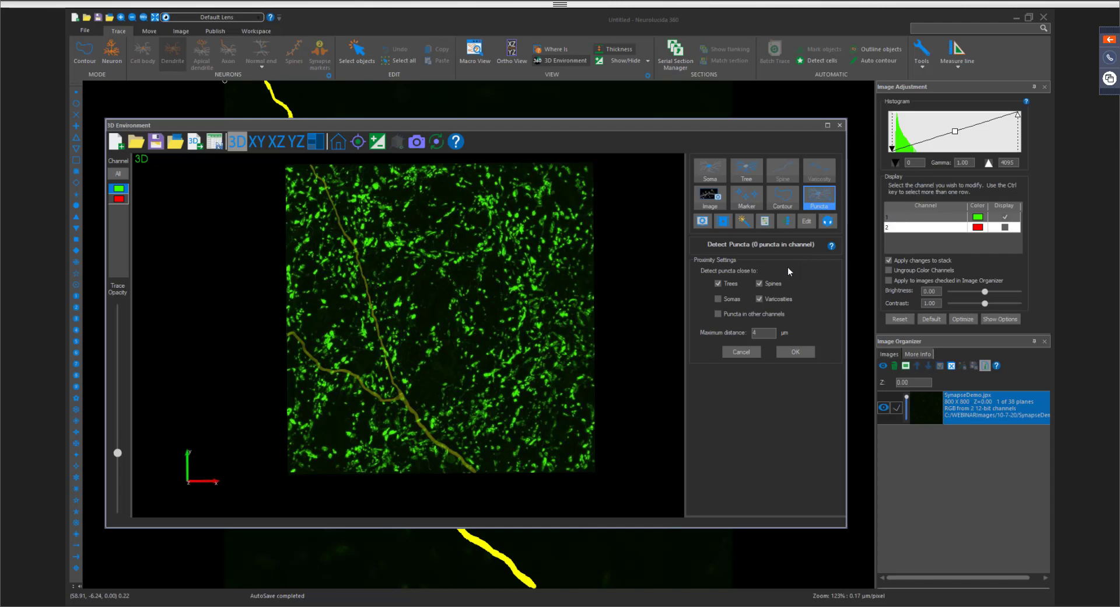
pyautogui.click(770, 299)
pyautogui.click(802, 352)
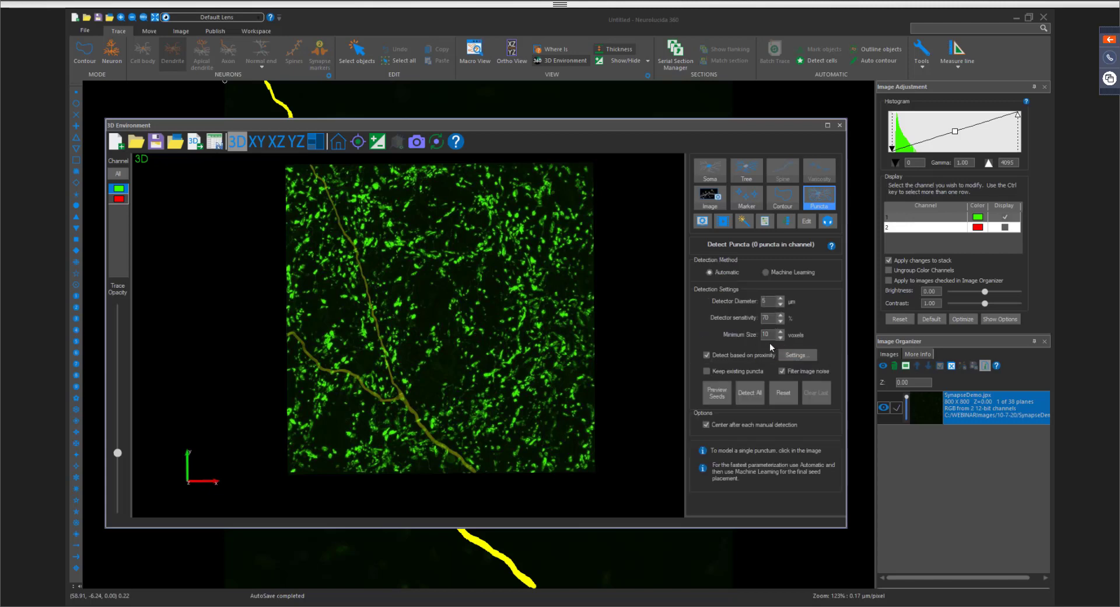
# Preview the proximity-limited seeds and detect all green-channel puncta near the traced tree
pyautogui.click(720, 396)
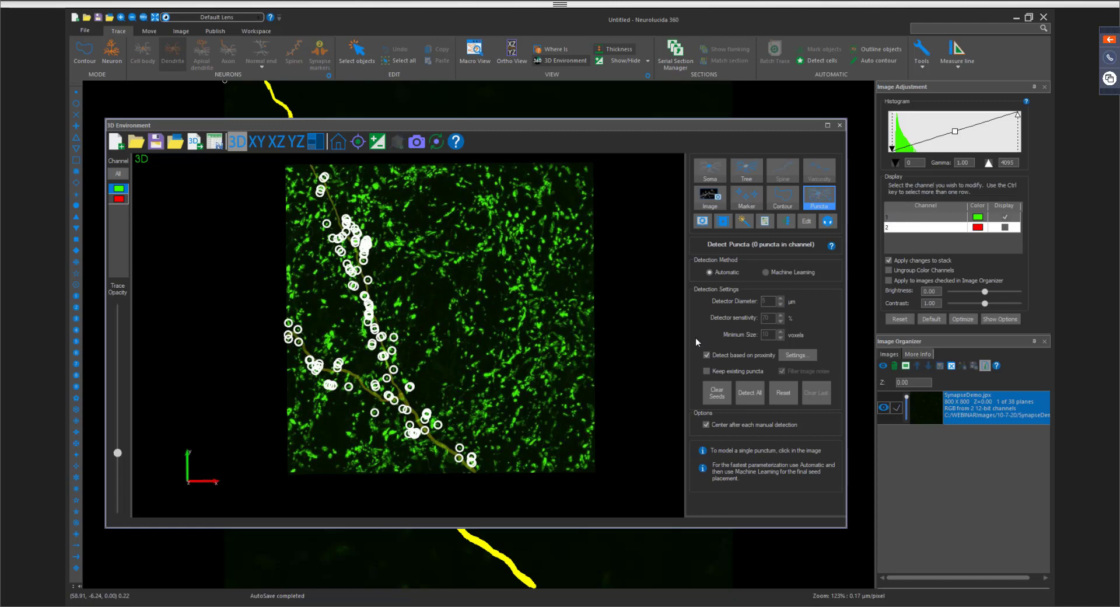
pyautogui.click(757, 394)
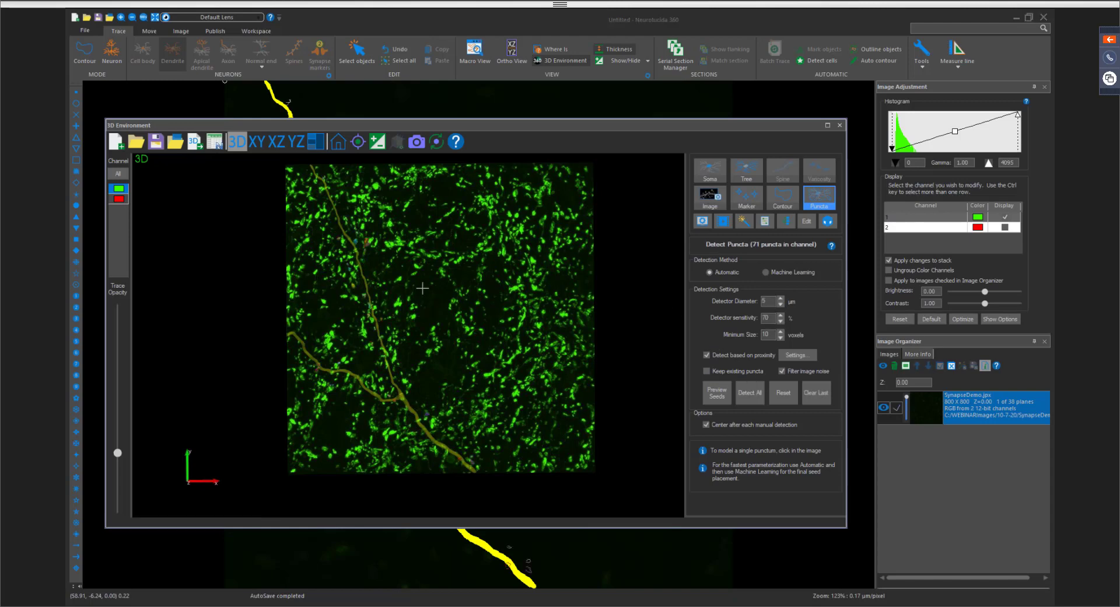
pyautogui.scroll(5, 488, 298)
pyautogui.scroll(3, 487, 298)
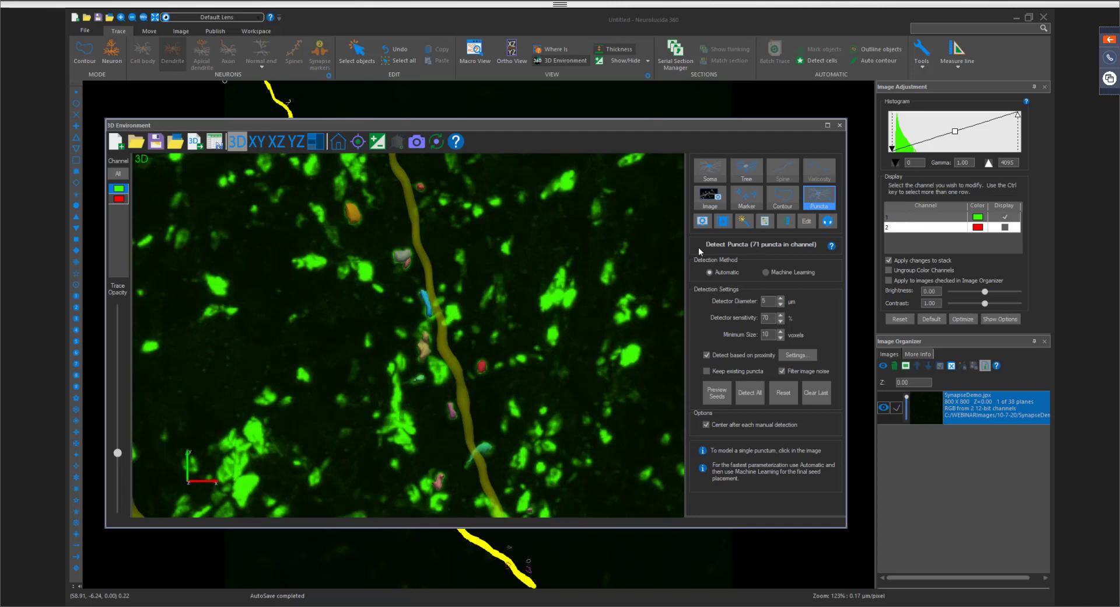
pyautogui.scroll(-3, 584, 248)
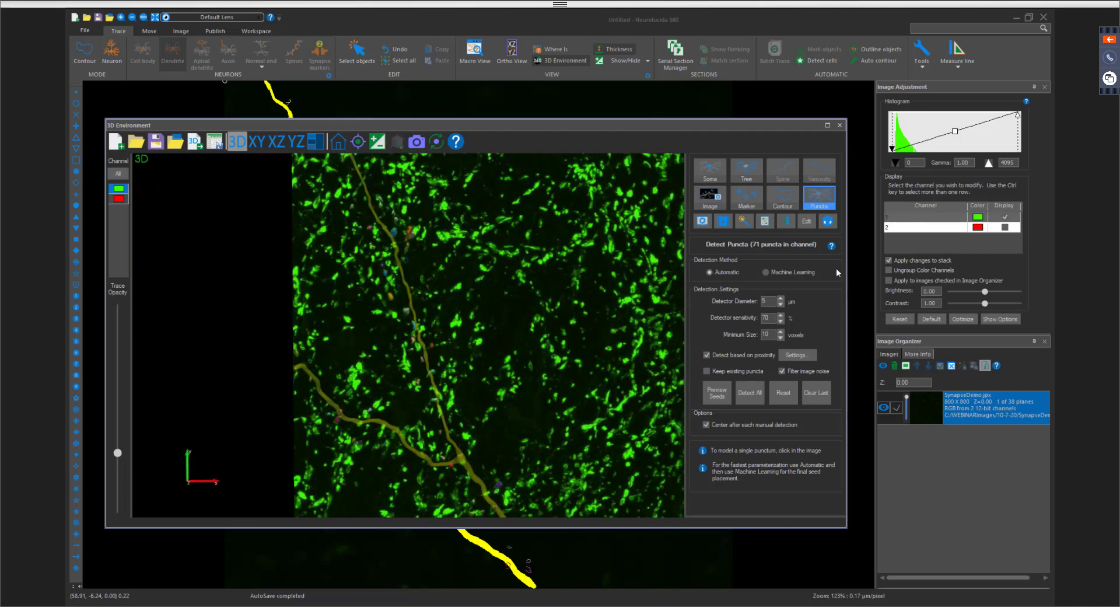
# Select all detected puncta in edit mode and recolor them red
pyautogui.click(805, 222)
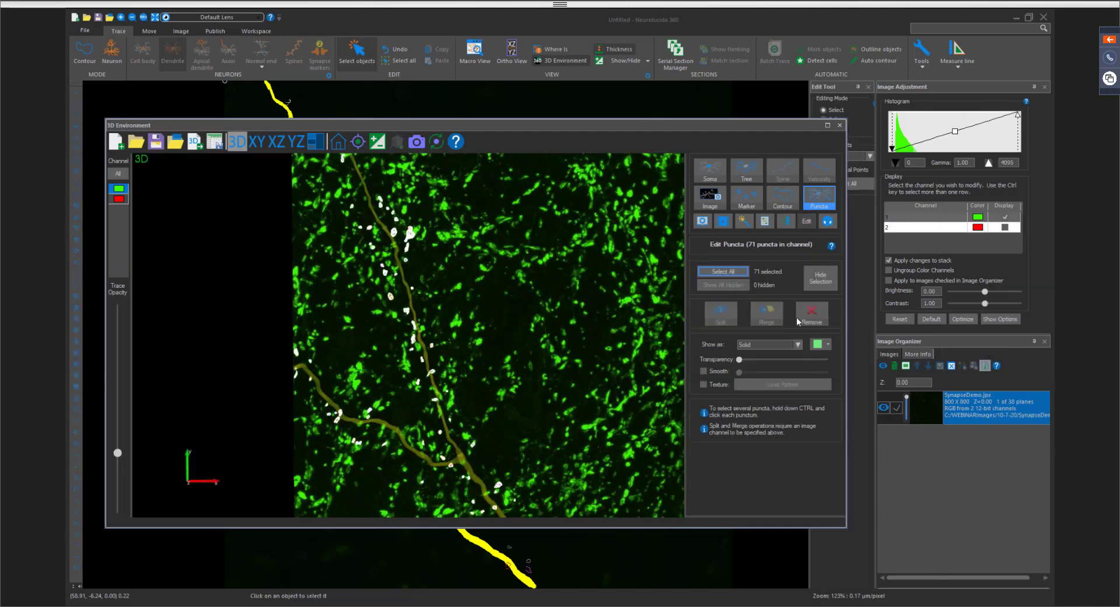
pyautogui.click(829, 346)
pyautogui.click(819, 382)
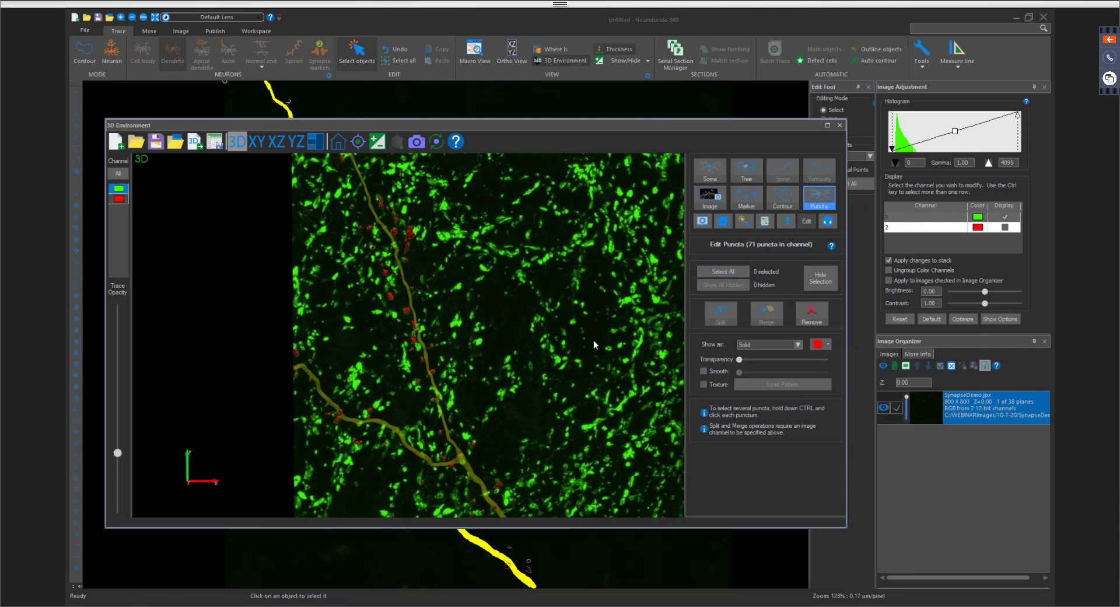
pyautogui.scroll(-1, 529, 345)
pyautogui.scroll(2, 499, 341)
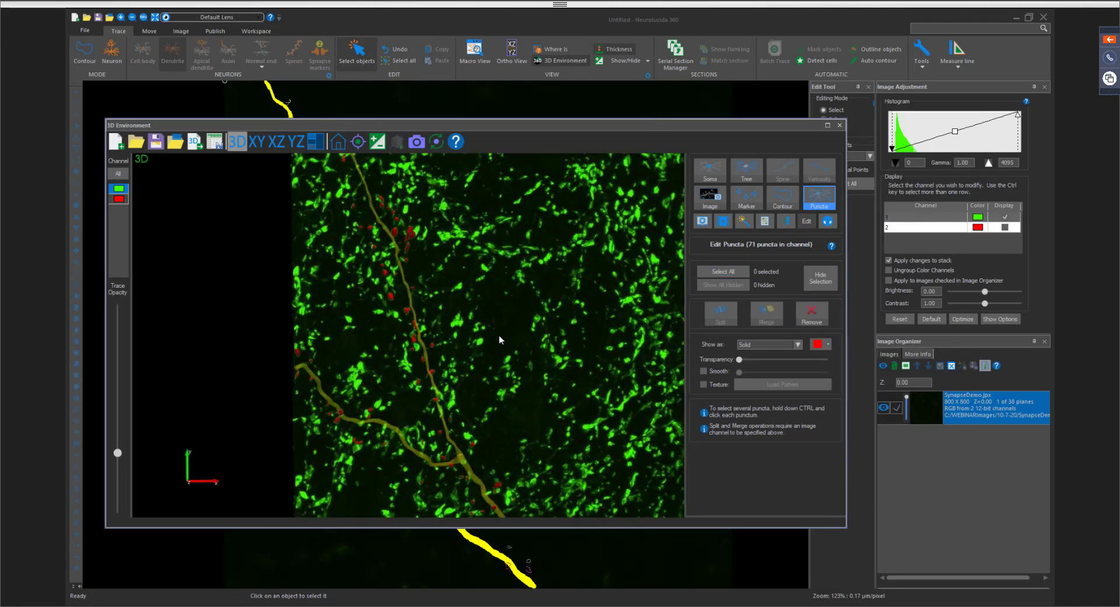
# Leave puncta editing and save the reconstruction as testPunta for viewing in Neurolucida Explorer
pyautogui.click(804, 223)
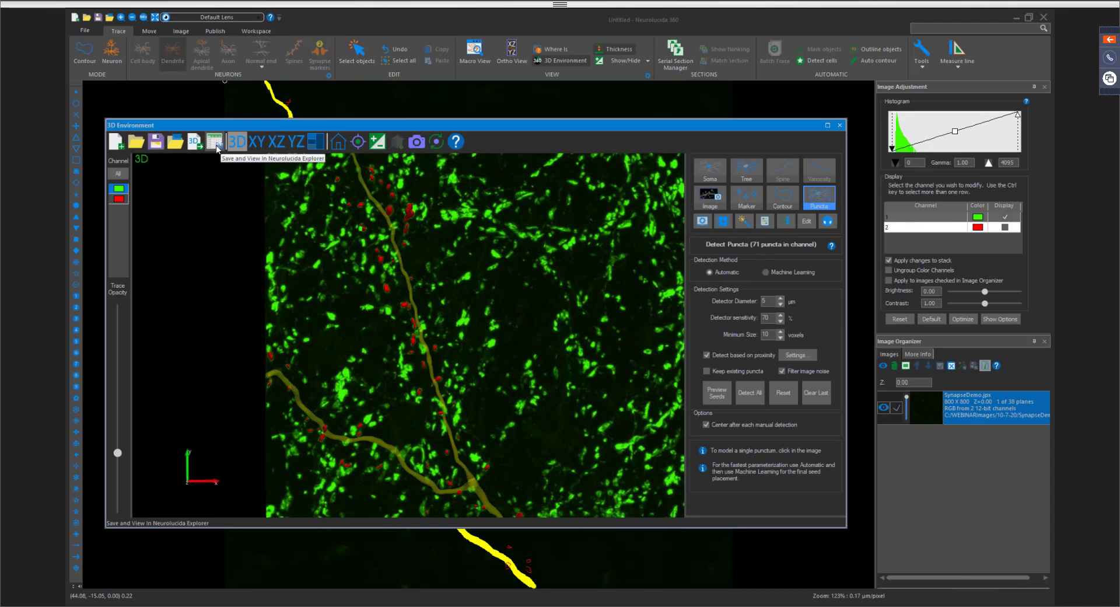
pyautogui.click(217, 148)
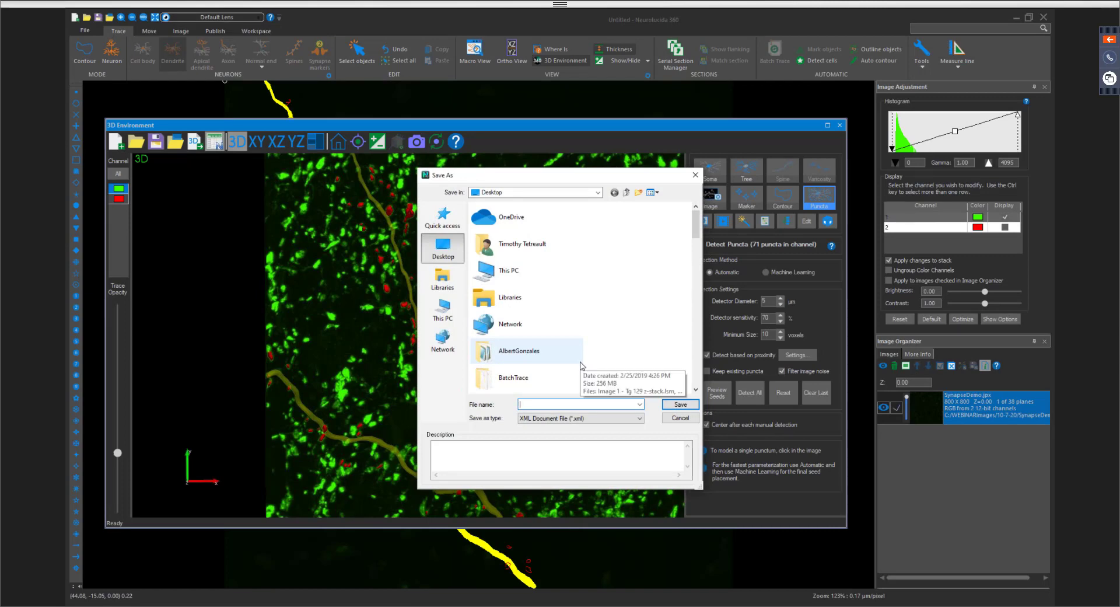
pyautogui.write('testPunta')
pyautogui.press('Return')
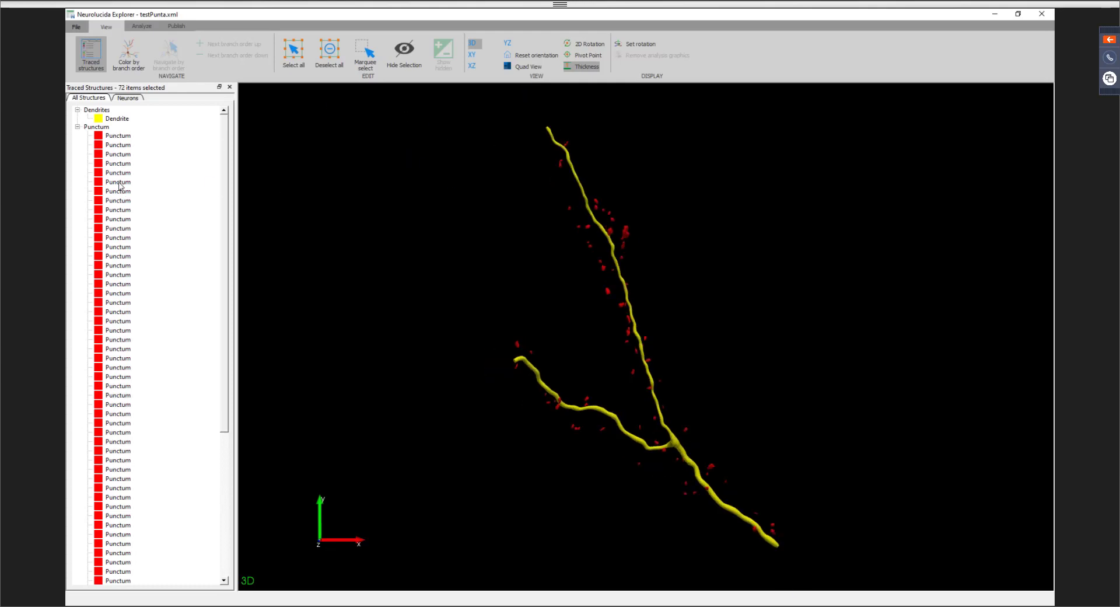
# Review the traced structures list, highlight the dendrite in the 3D view, and clear the selection
pyautogui.moveTo(126, 452); pyautogui.dragTo(127, 360)
pyautogui.click(126, 120)
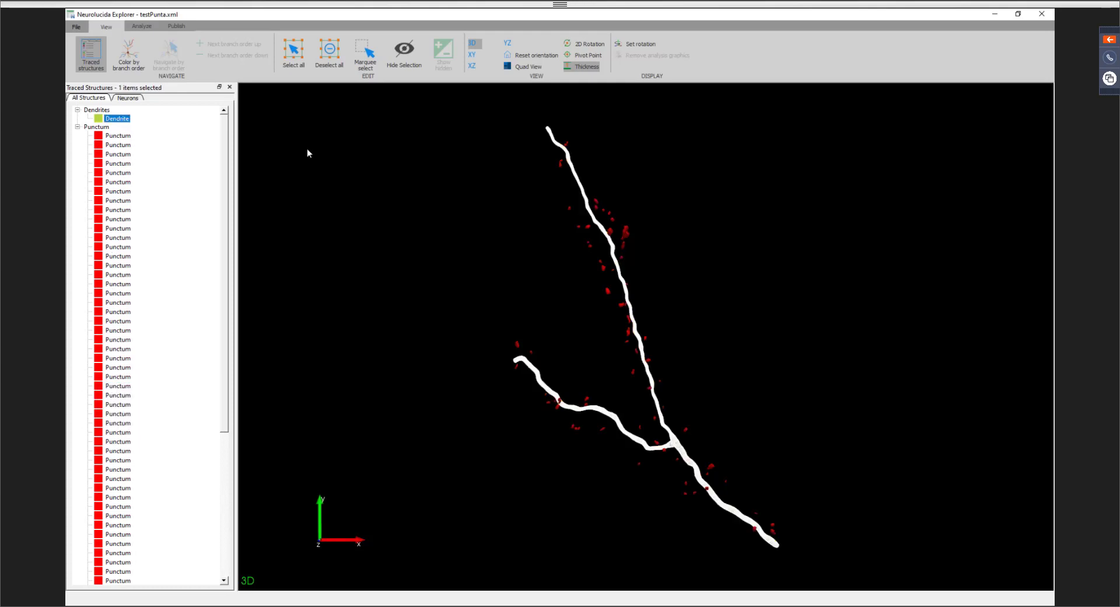
pyautogui.click(305, 147)
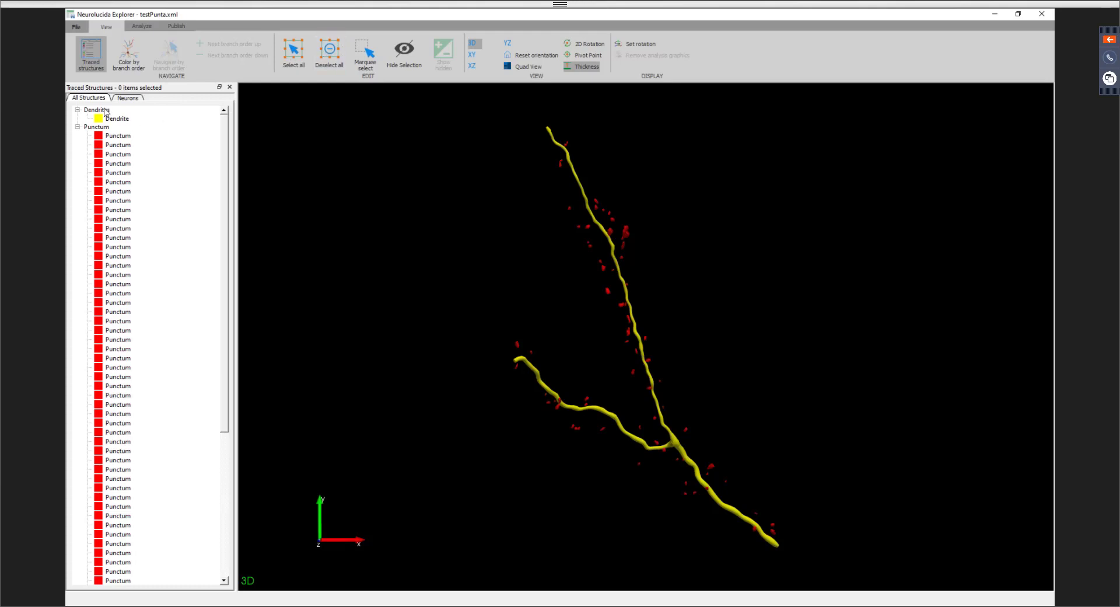
# Select all traced structures and run a punctum analysis with summary, details and distance from additional structures
pyautogui.hotkey('ctrl', 'a')
pyautogui.click(139, 26)
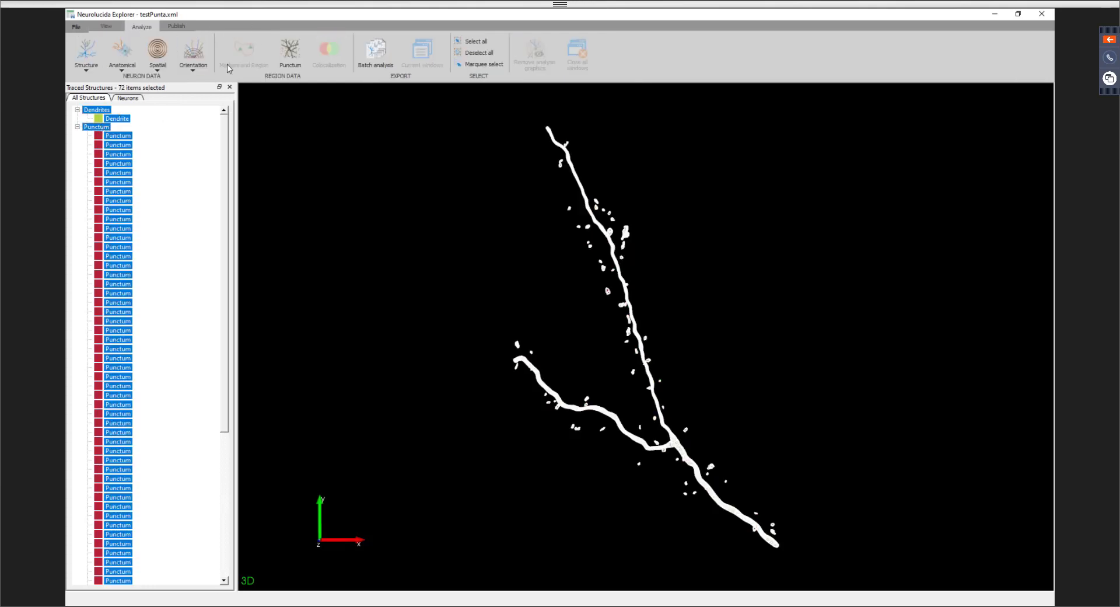
pyautogui.click(290, 56)
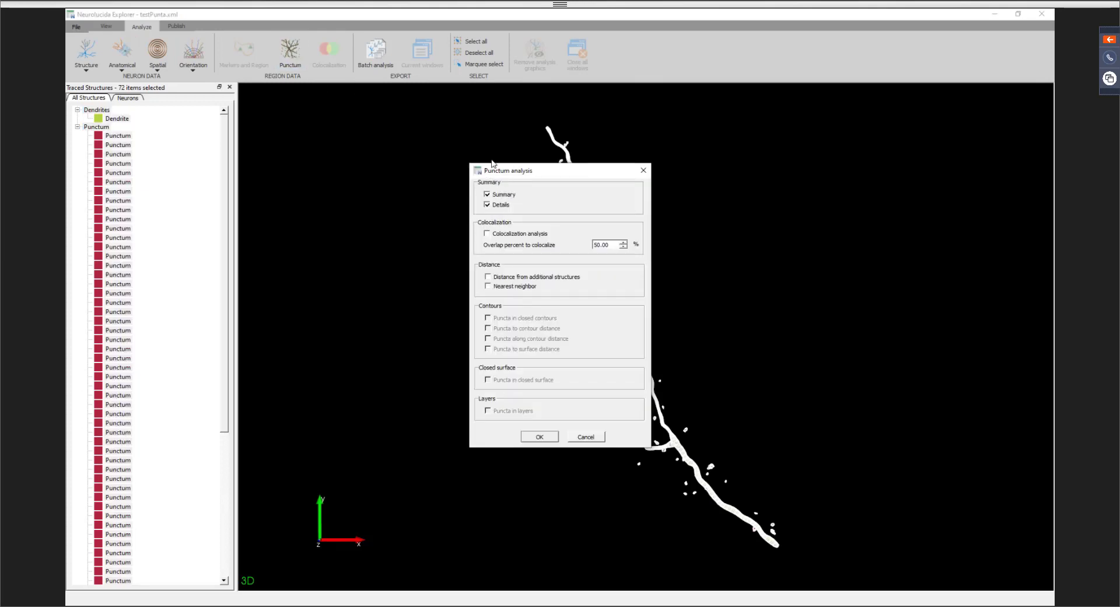
pyautogui.moveTo(491, 164); pyautogui.dragTo(359, 148)
pyautogui.click(412, 262)
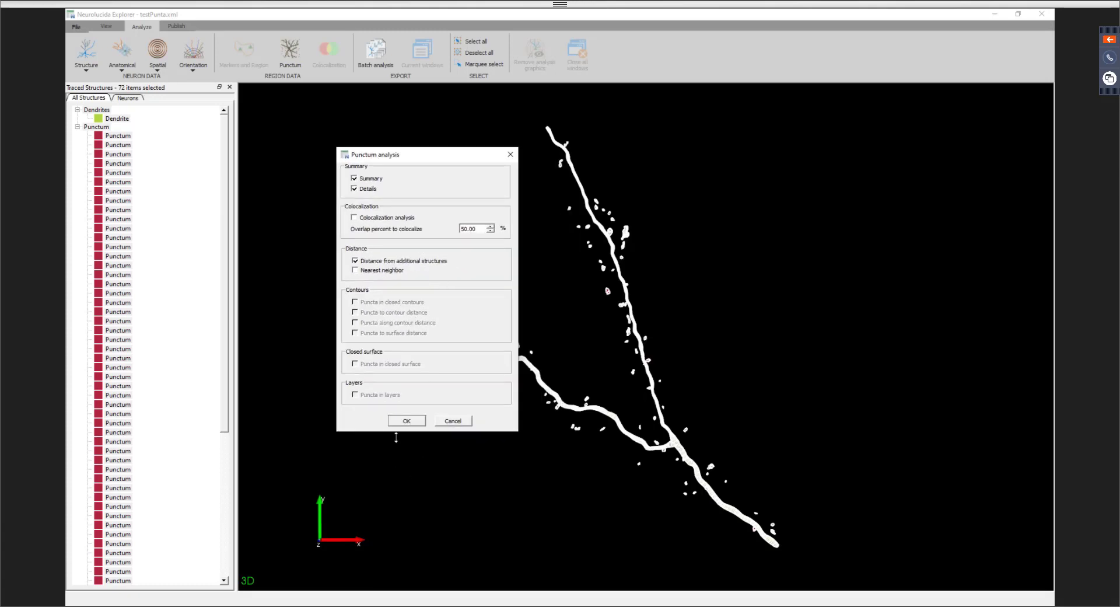
pyautogui.click(402, 422)
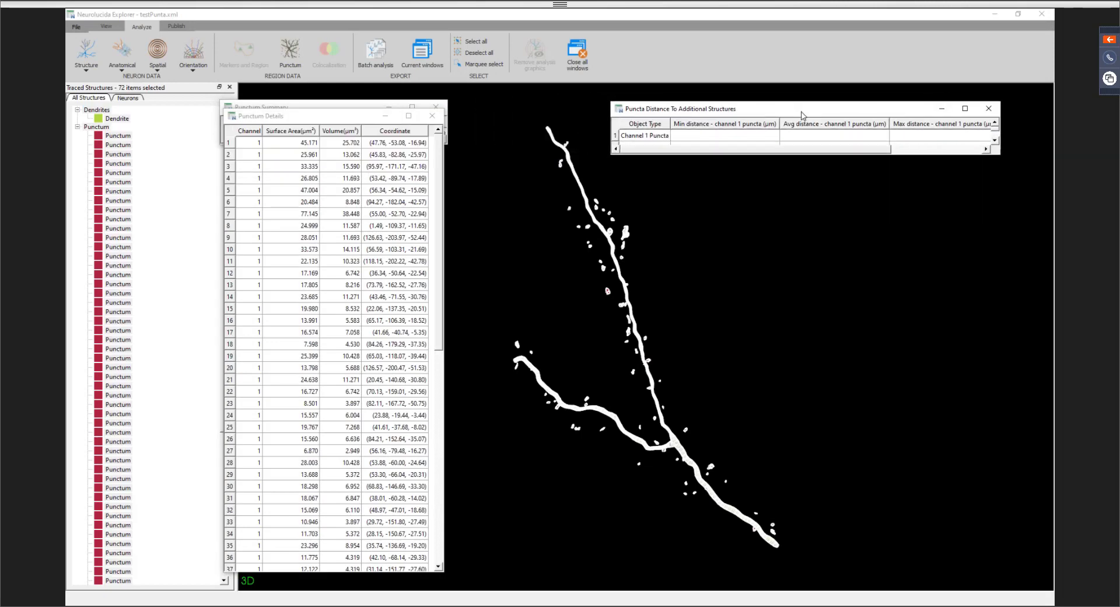
# Enlarge the puncta distance window to reveal the Dendrites row and place the Punctum Summary above the details table
pyautogui.click(850, 157)
pyautogui.moveTo(850, 155); pyautogui.dragTo(850, 169)
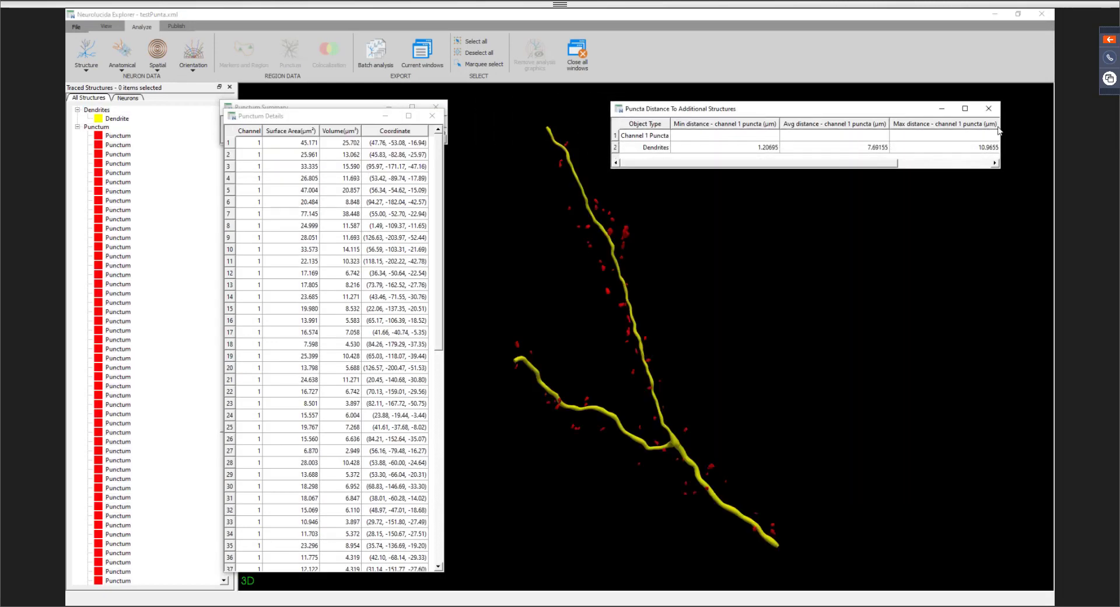
pyautogui.moveTo(295, 107); pyautogui.dragTo(298, 69)
pyautogui.moveTo(450, 104); pyautogui.dragTo(451, 111)
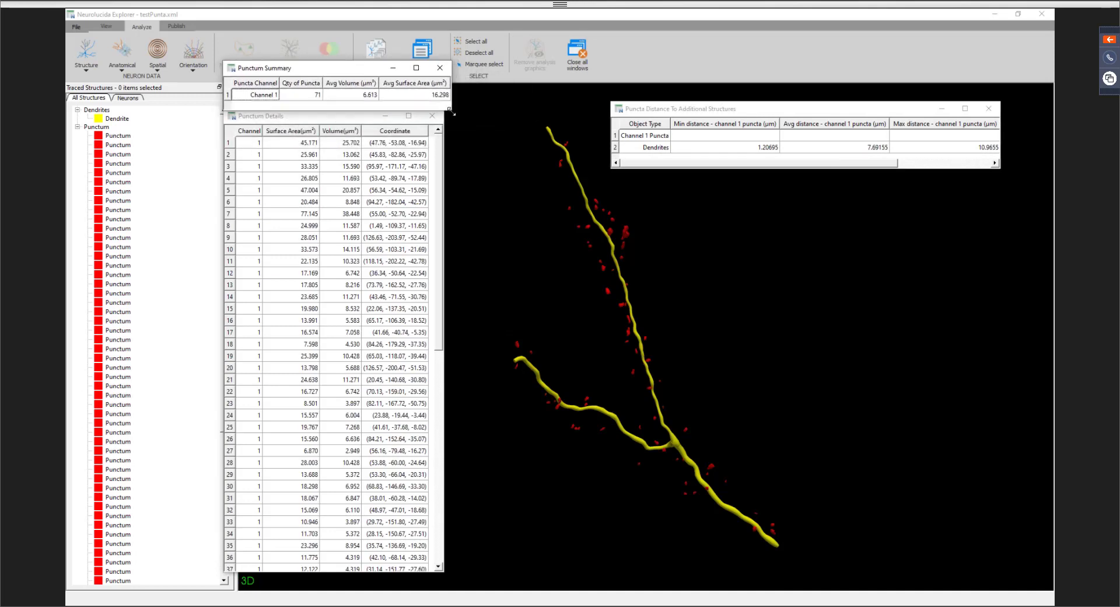
pyautogui.moveTo(339, 72); pyautogui.dragTo(336, 58)
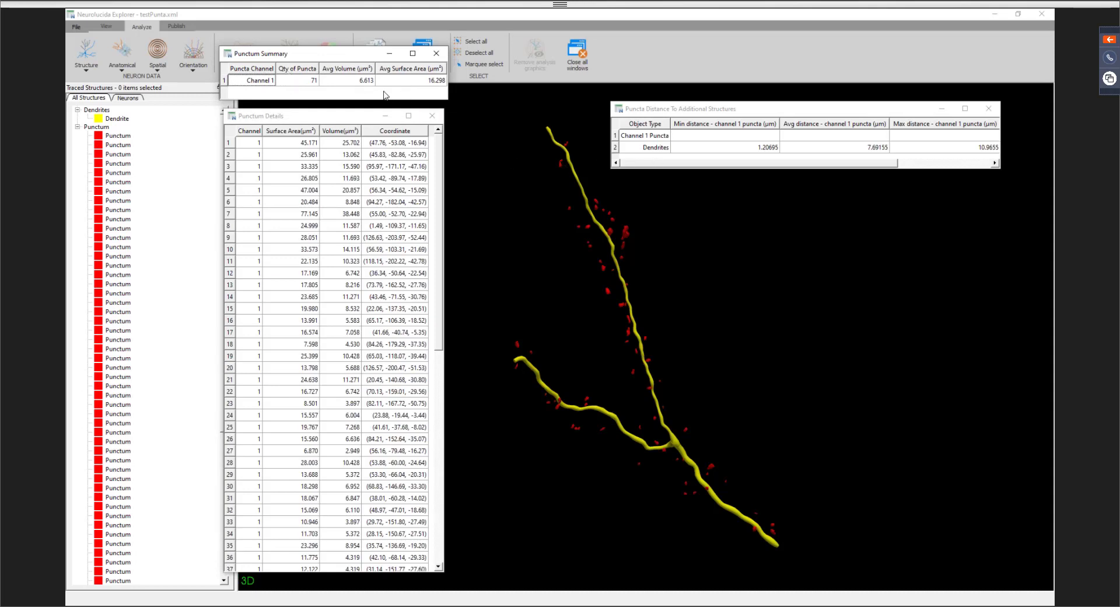
# Step through the first nine rows of the Punctum Details table to locate each punctum in the 3D view
pyautogui.click(310, 148)
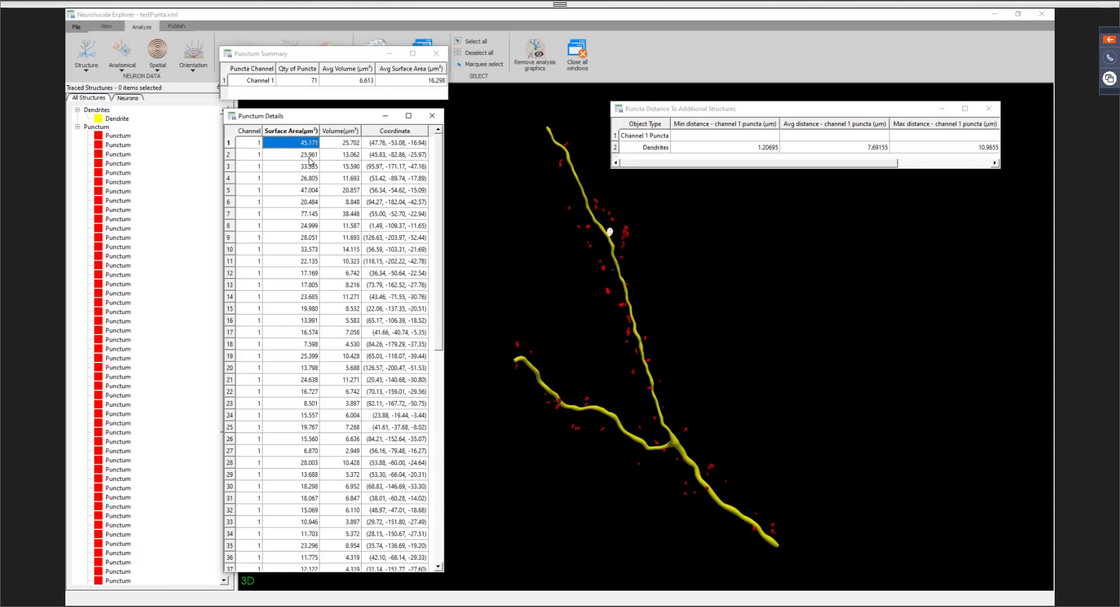
pyautogui.press('Down')
pyautogui.press('Down')
pyautogui.press('Down')
pyautogui.press('Down')
pyautogui.press('Down')
pyautogui.press('Down')
pyautogui.press('Down')
pyautogui.press('Down')
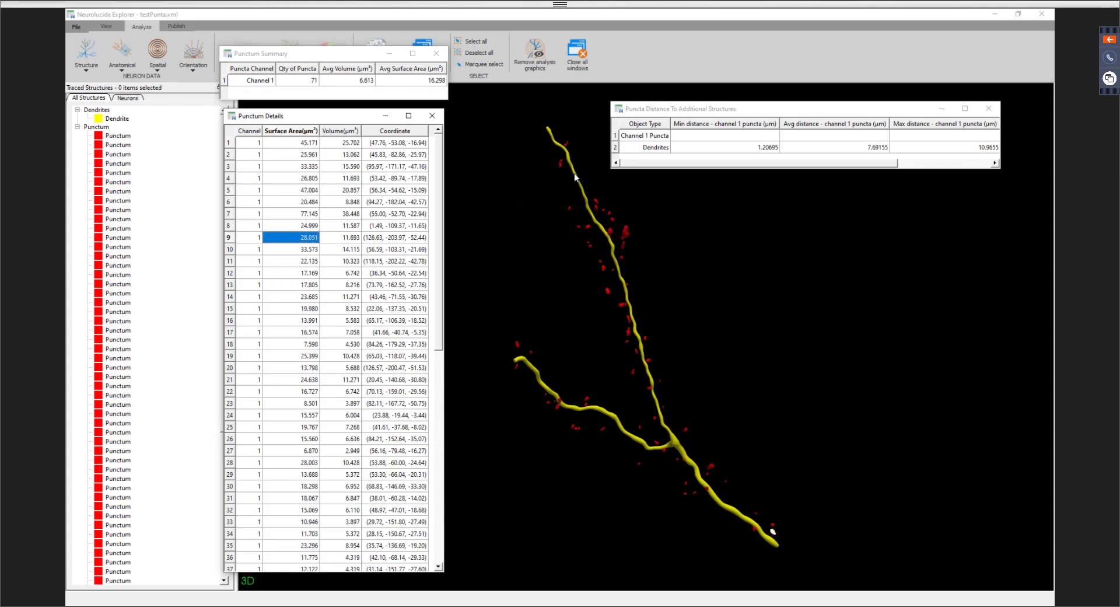
# Examine the dendrites' maximum puncta distance and reposition the Punctum Summary beneath the distance table
pyautogui.click(745, 115)
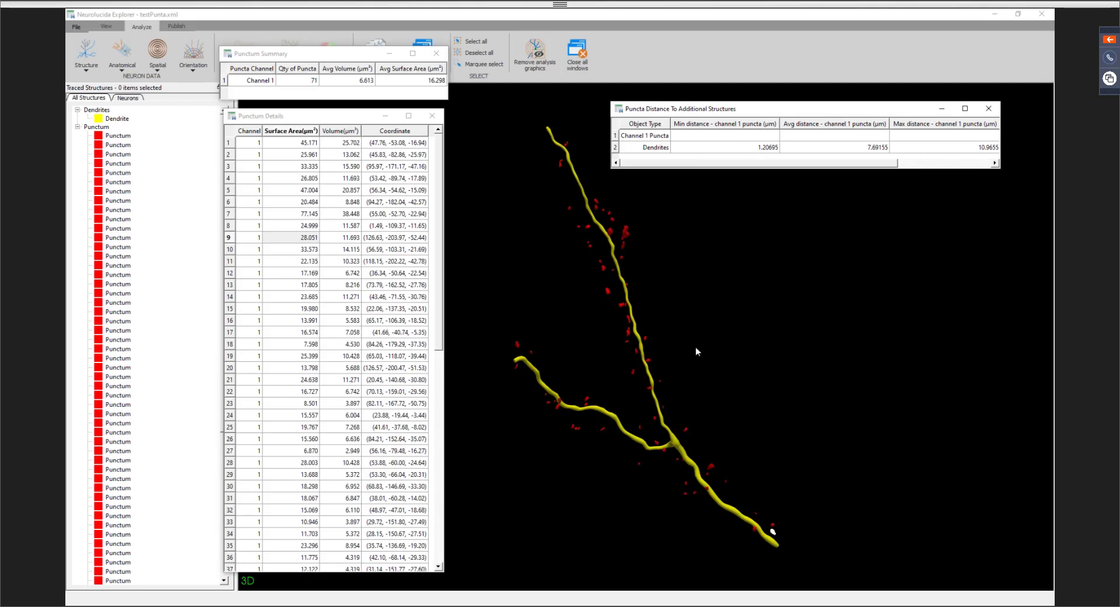
pyautogui.click(974, 146)
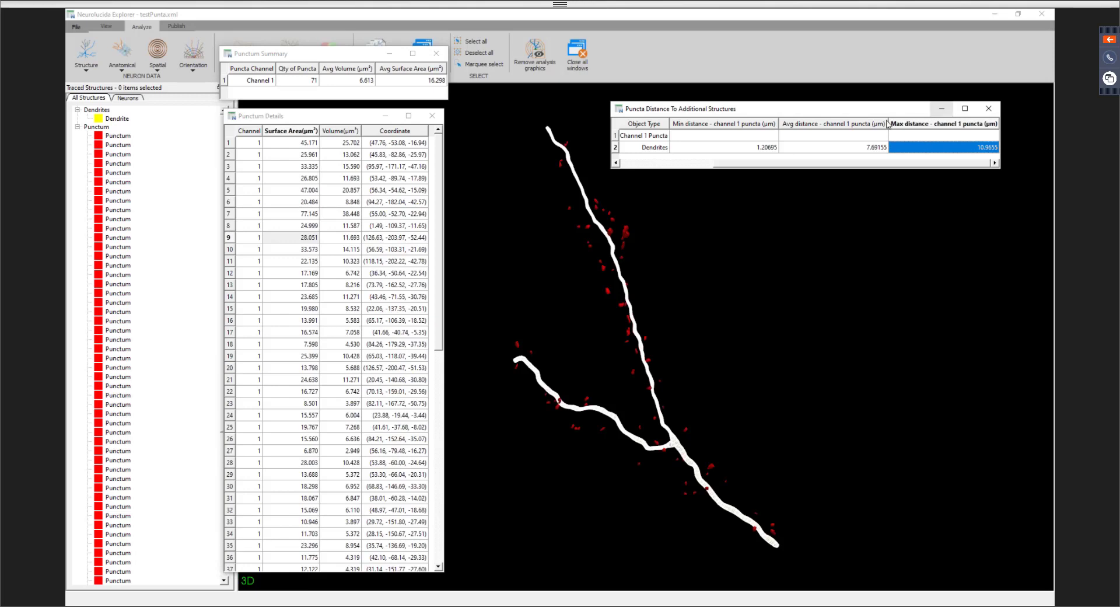
pyautogui.moveTo(758, 114); pyautogui.dragTo(764, 117)
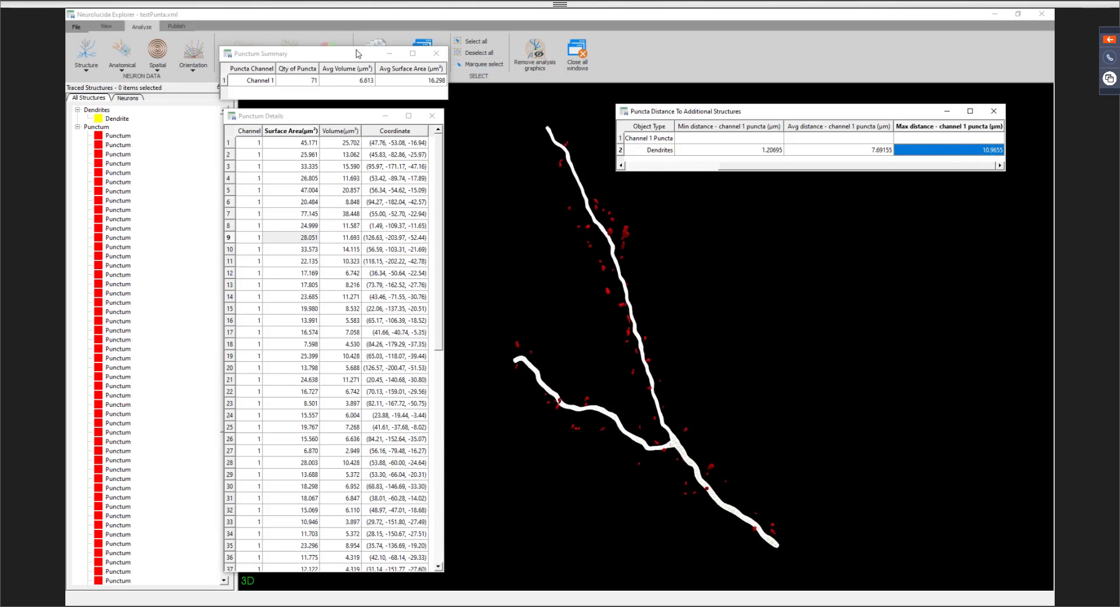
pyautogui.moveTo(351, 56); pyautogui.dragTo(905, 188)
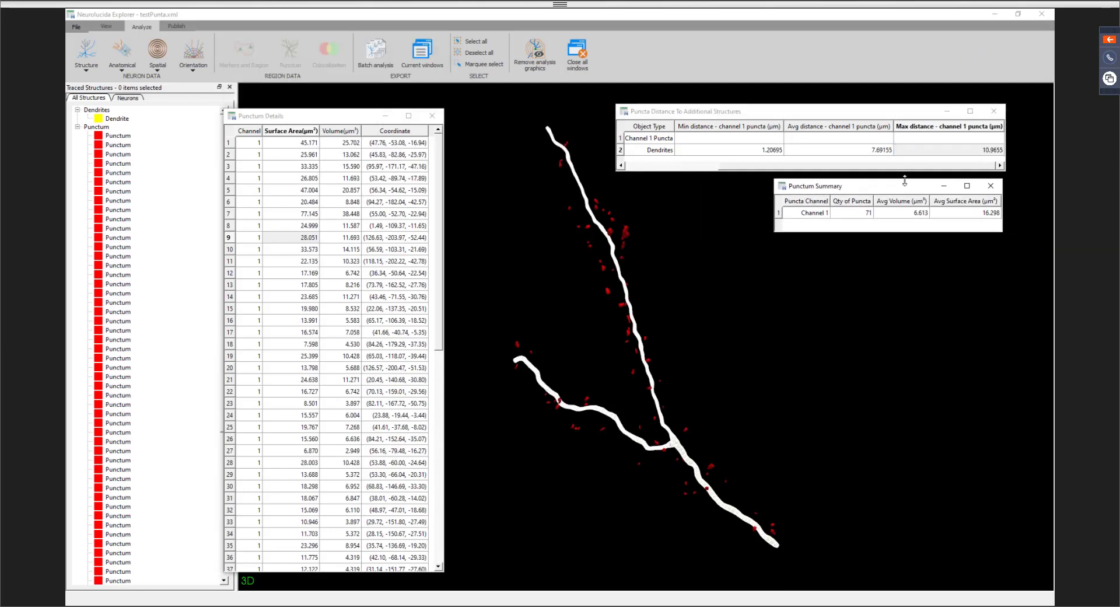
pyautogui.click(582, 119)
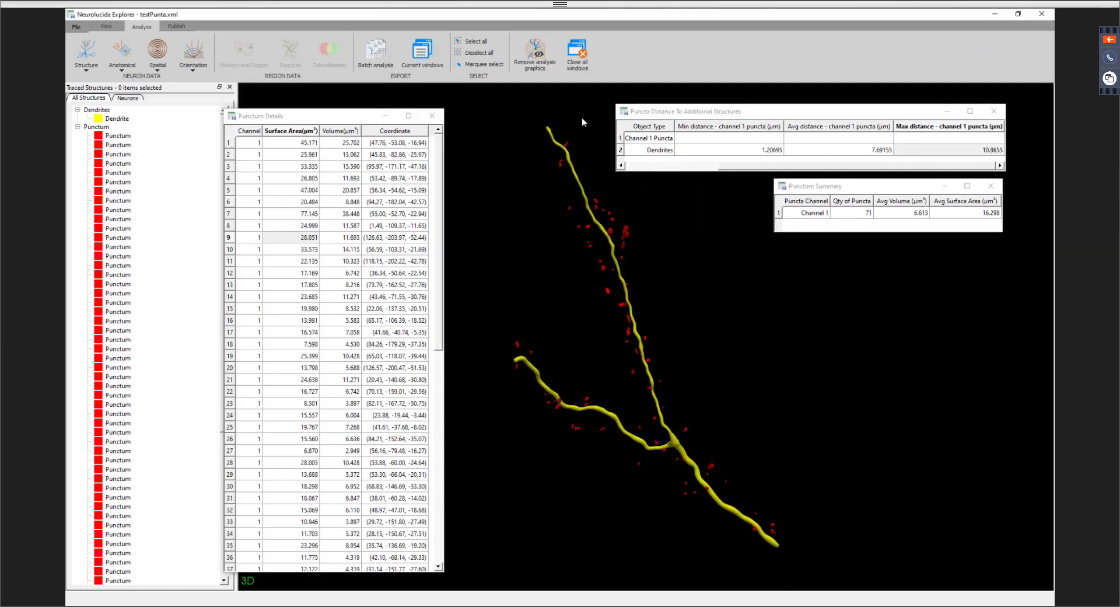
pyautogui.click(981, 151)
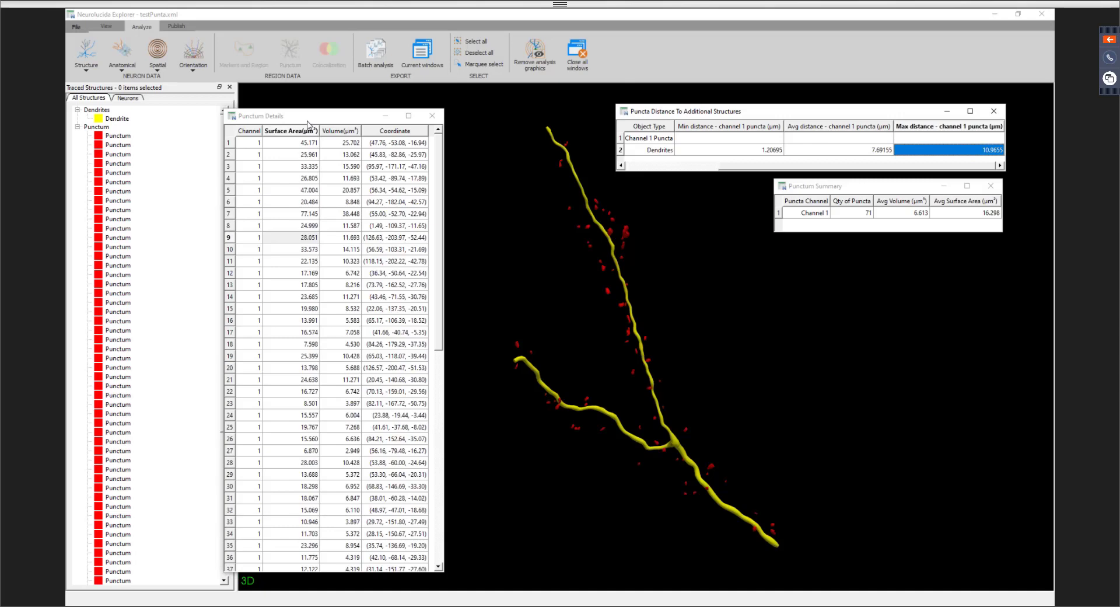
# Close Neurolucida Explorer and replace the current data in Neurolucida 360's 3D environment with another two-channel image stack
pyautogui.click(577, 22)
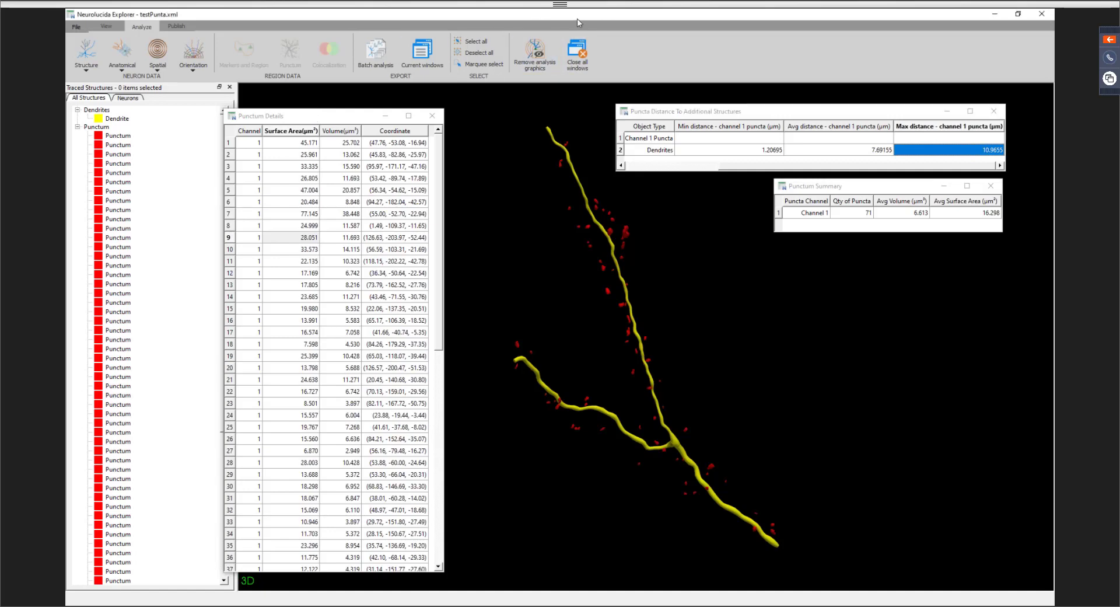
pyautogui.moveTo(576, 19); pyautogui.dragTo(553, 21)
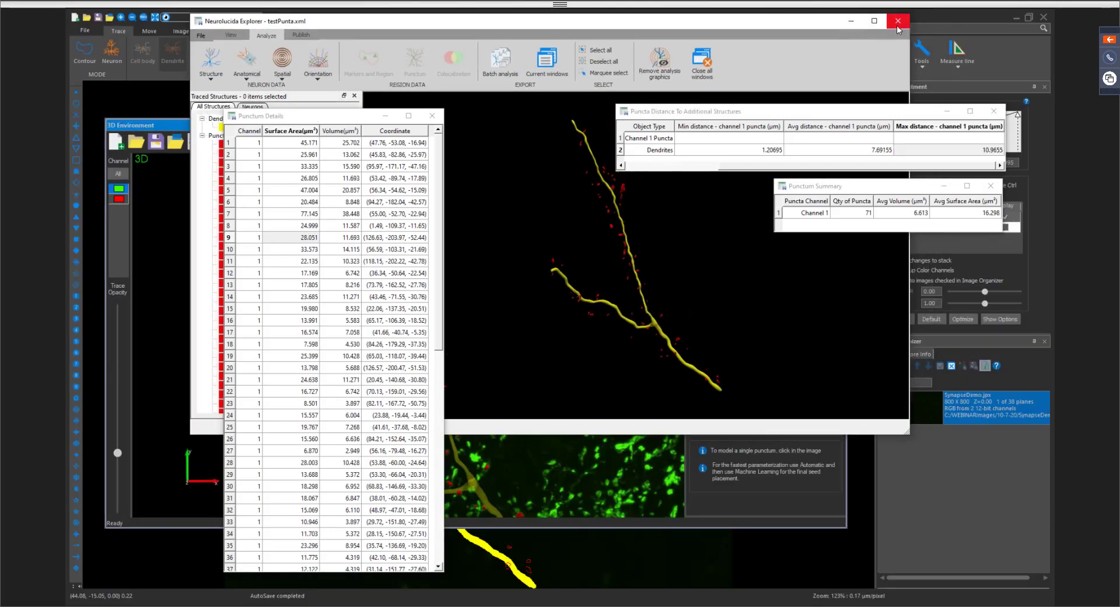
pyautogui.click(897, 21)
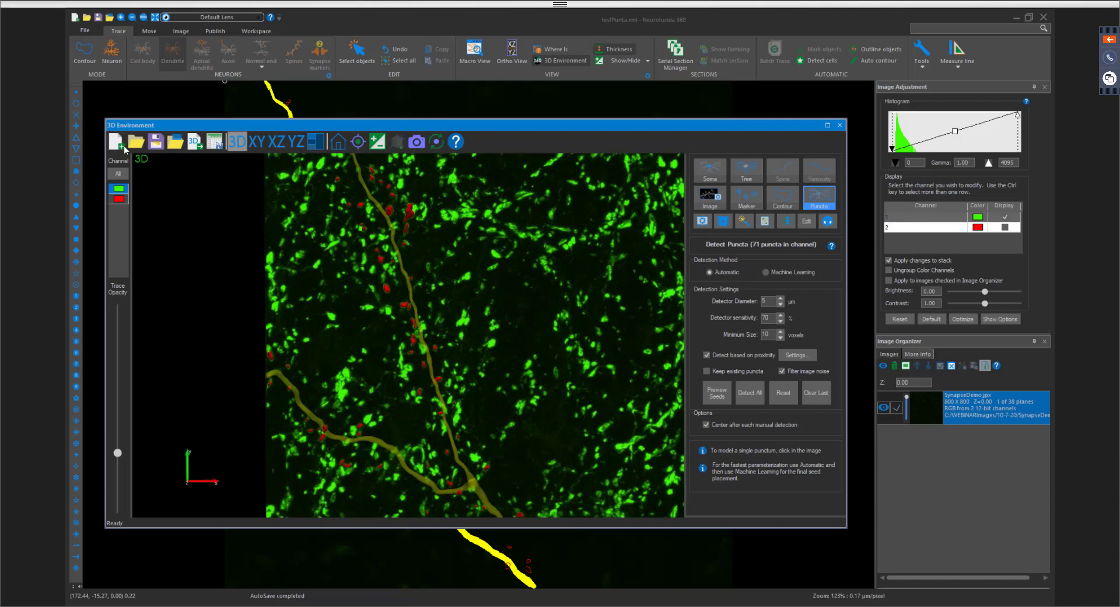
pyautogui.click(124, 150)
pyautogui.click(559, 331)
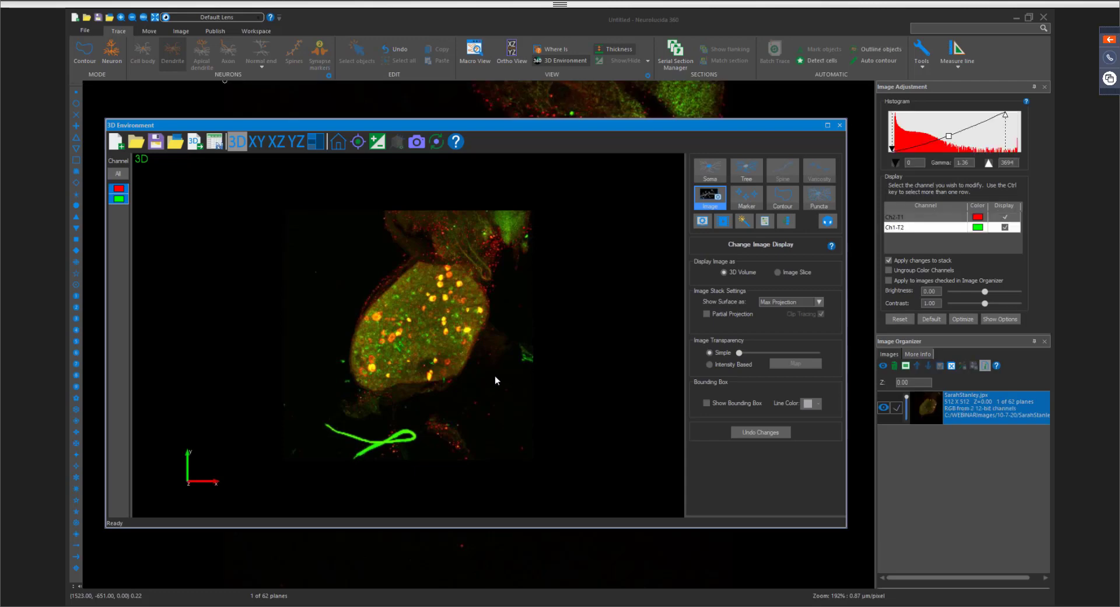
# Examine the overlapping red and green labelling inside the tissue of the new 3D image stack
pyautogui.scroll(5, 354, 247)
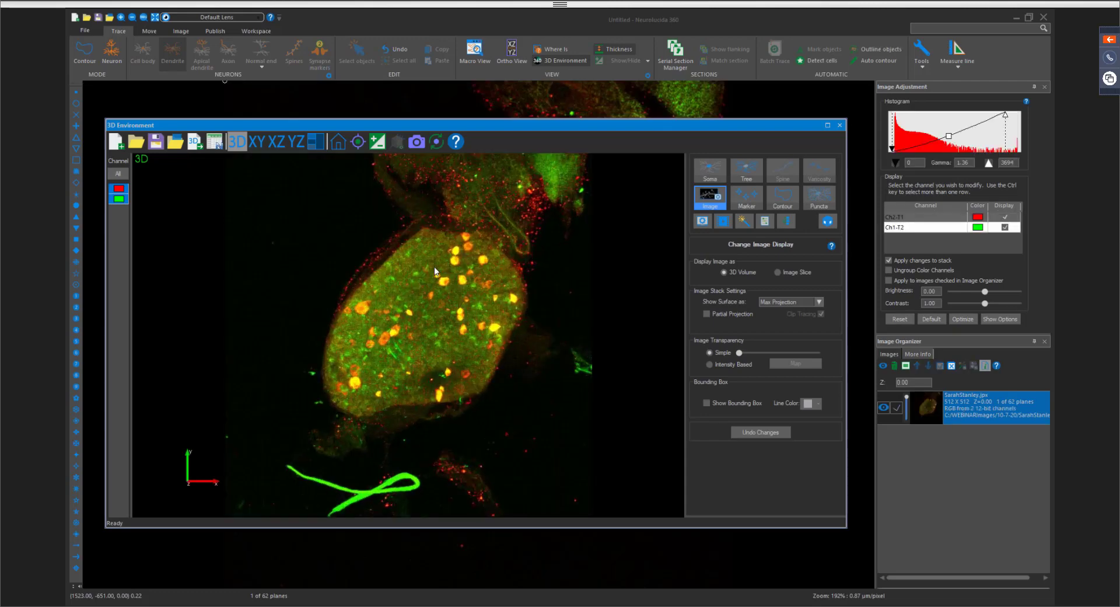
pyautogui.scroll(4, 474, 266)
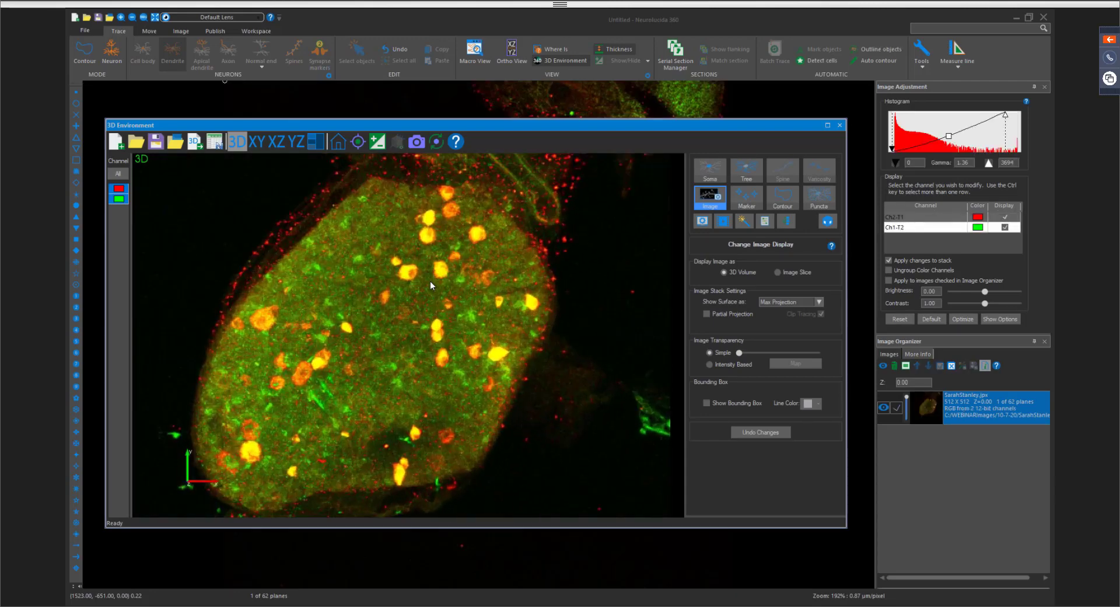
pyautogui.scroll(6, 503, 293)
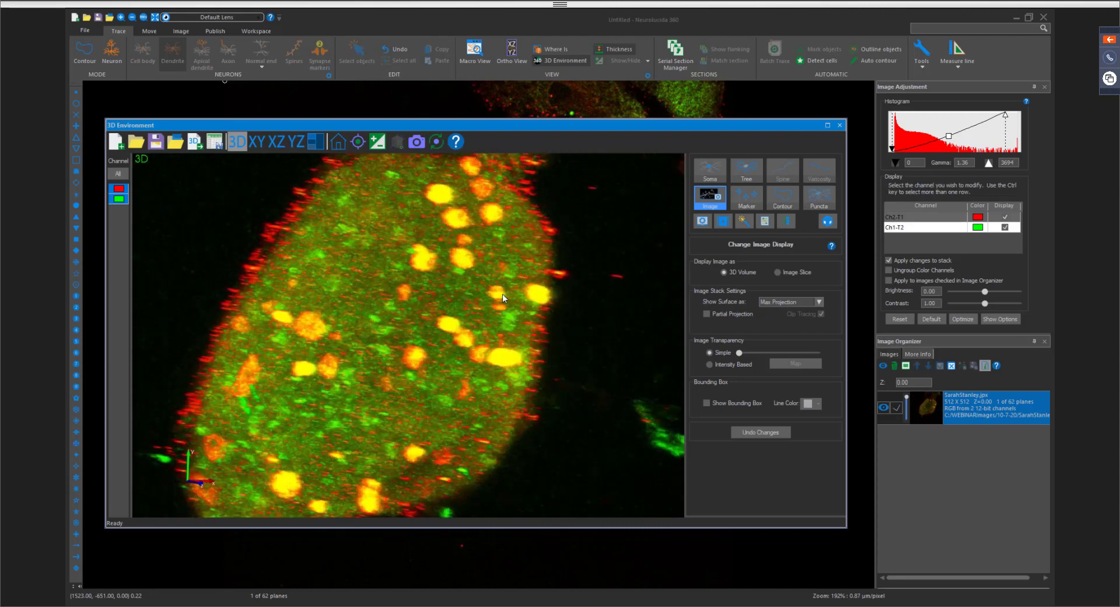
pyautogui.moveTo(516, 270); pyautogui.dragTo(403, 267)
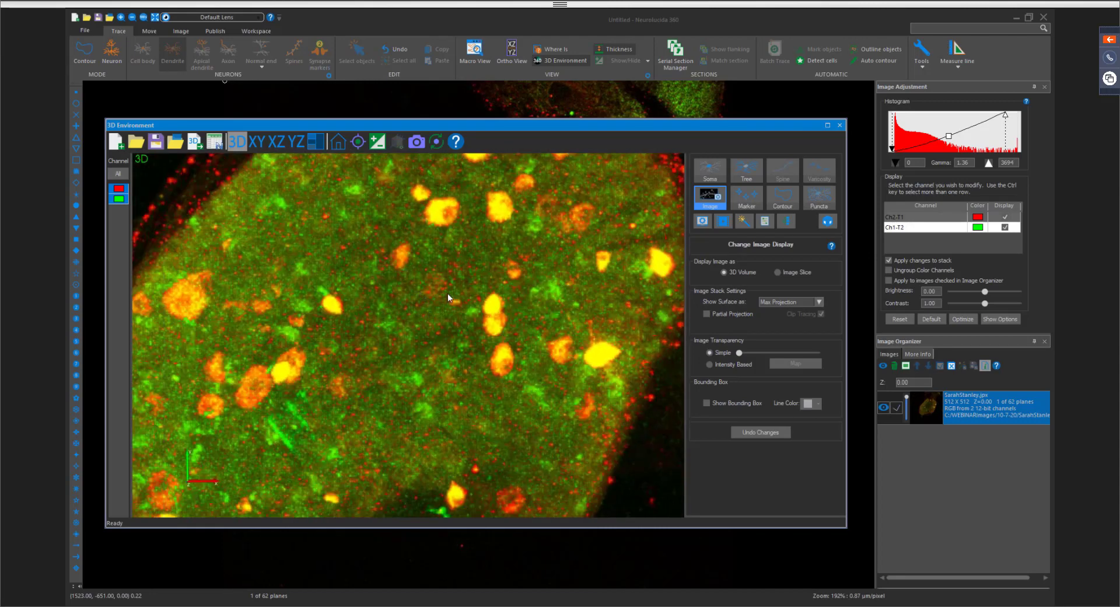
pyautogui.scroll(-5, 453, 287)
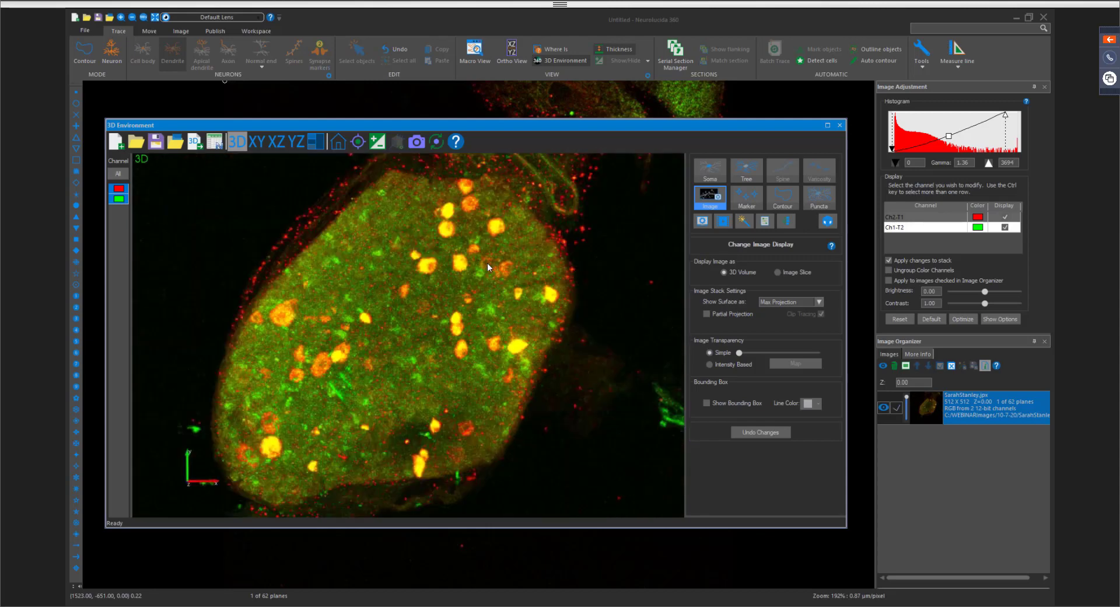
pyautogui.scroll(-2, 488, 263)
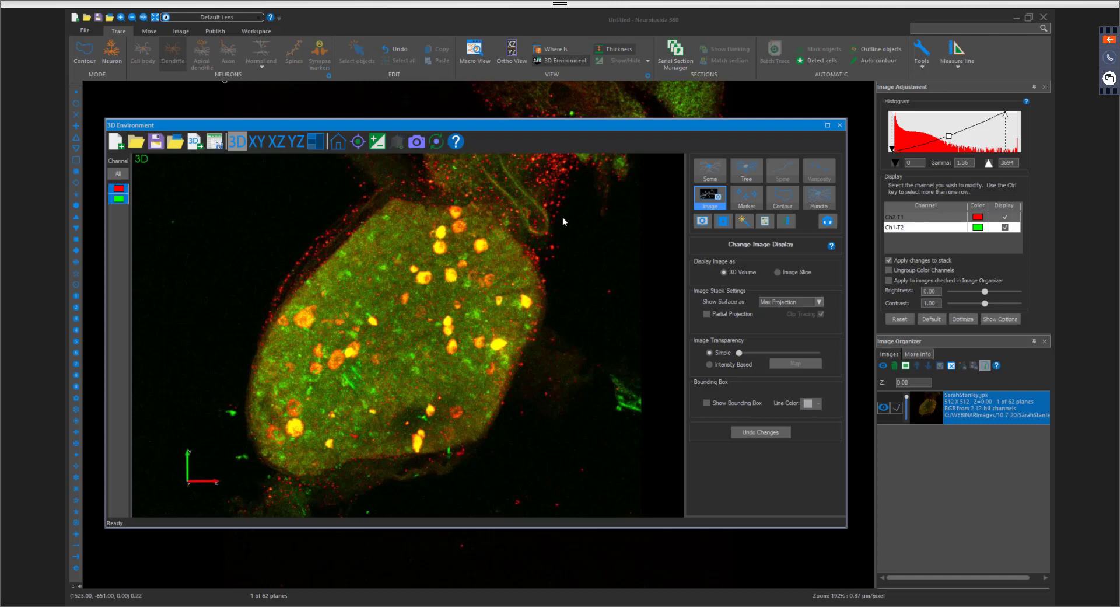
# Set up puncta detection on the red channel without proximity limits and try to model one large bright punctum in the tissue
pyautogui.click(821, 205)
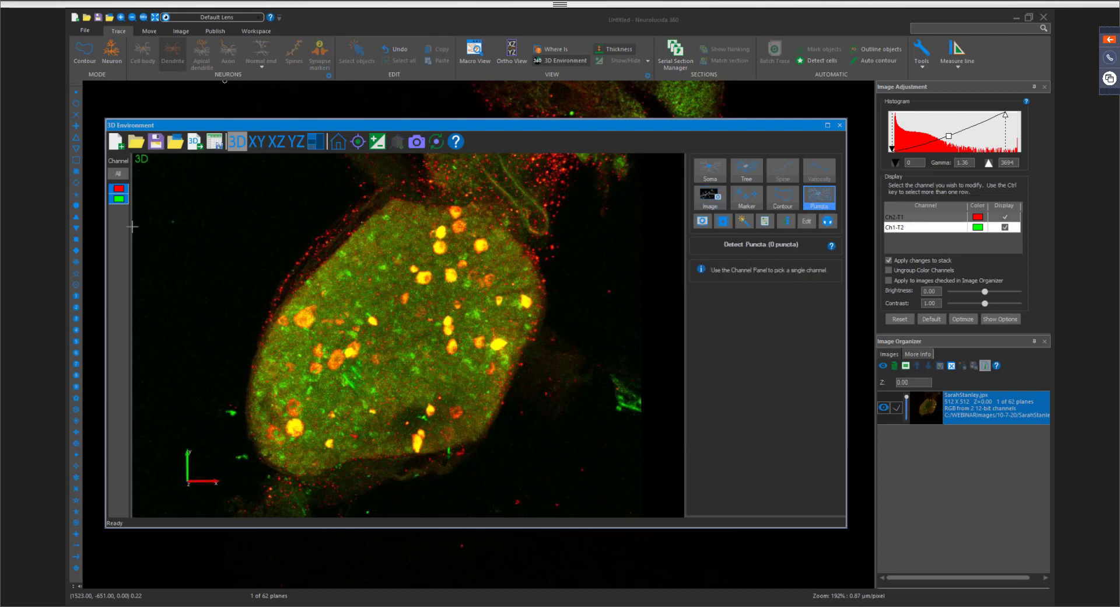
pyautogui.click(119, 188)
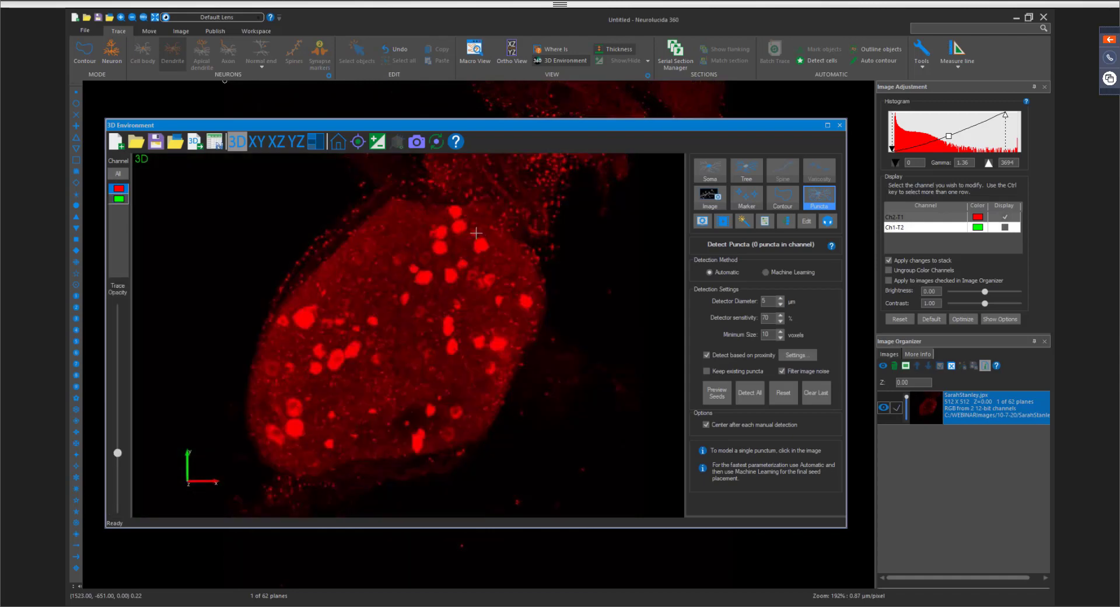
pyautogui.scroll(4, 463, 245)
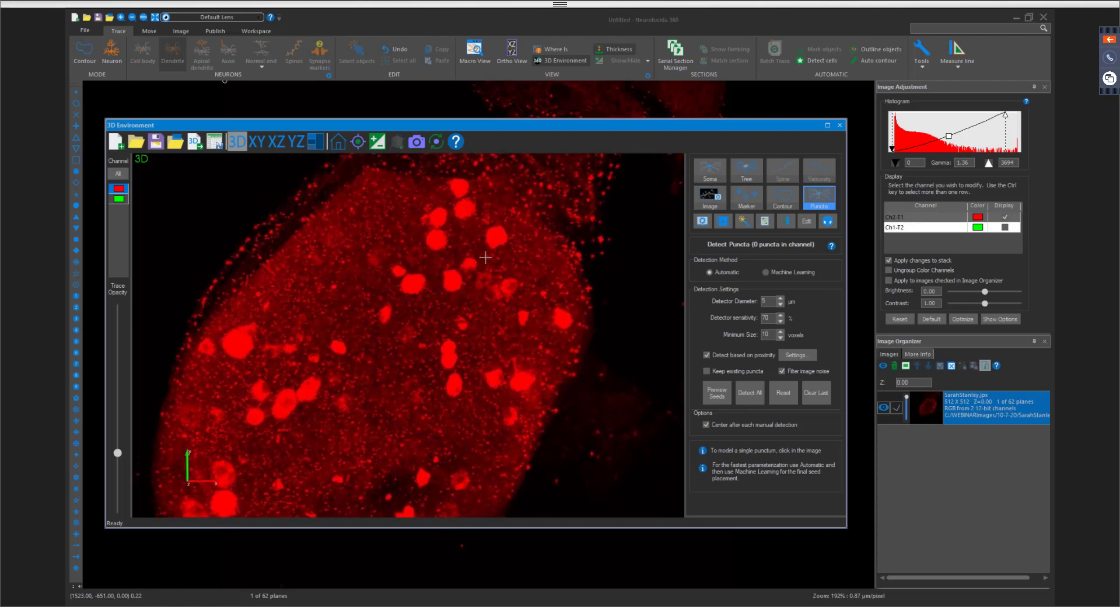
pyautogui.click(707, 356)
pyautogui.click(496, 238)
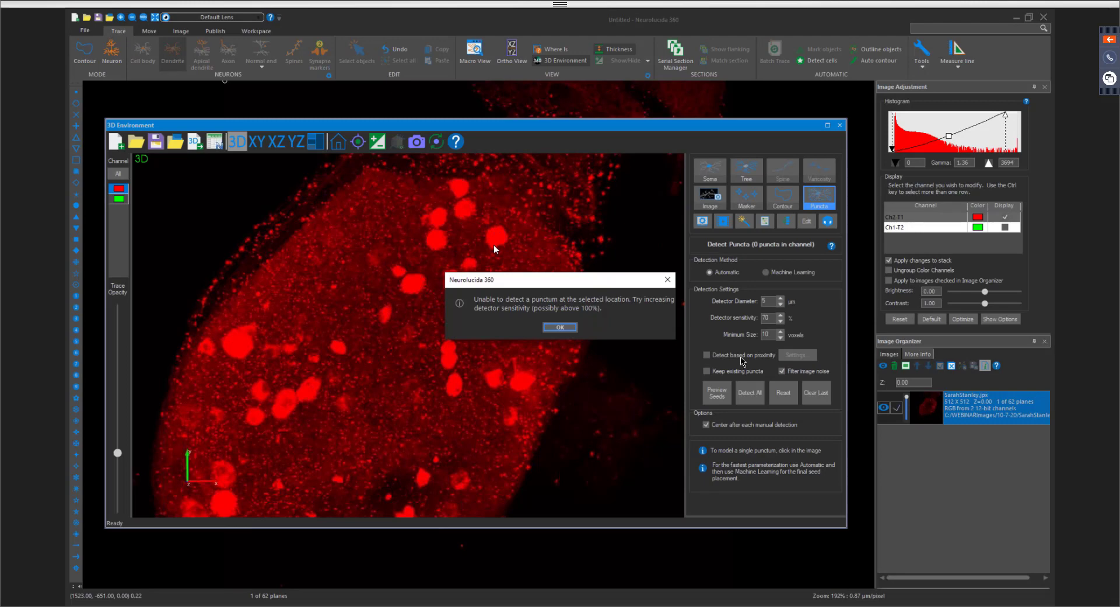
pyautogui.click(560, 327)
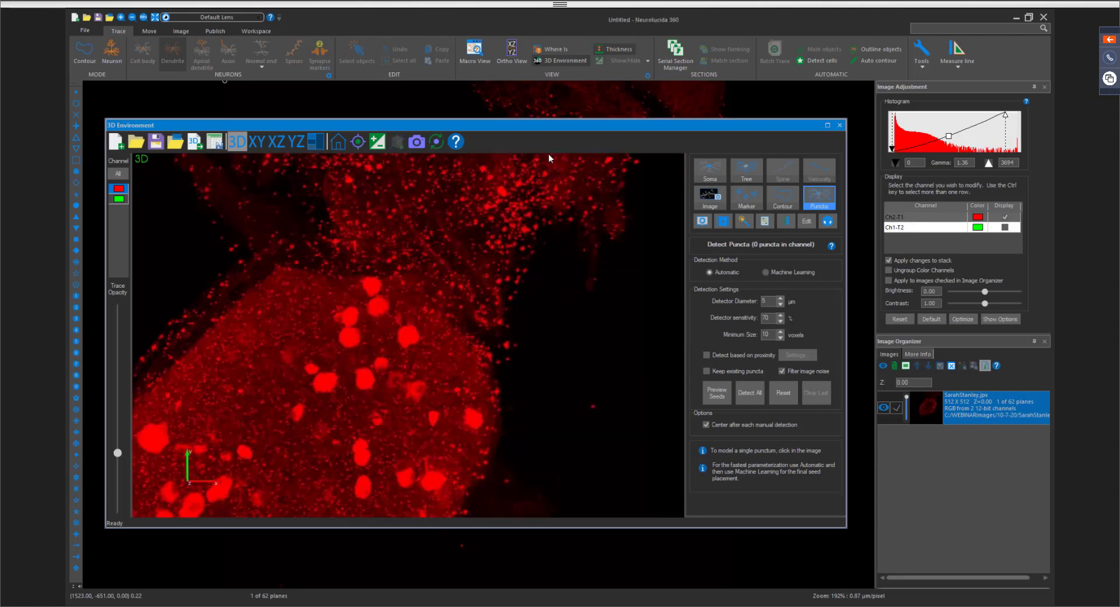
# Measure the diameter of a large bright punctum on an in-focus plane of the red channel in the 2D image
pyautogui.moveTo(562, 126); pyautogui.dragTo(564, 410)
pyautogui.scroll(-2, 562, 184)
pyautogui.scroll(-1, 563, 184)
pyautogui.scroll(-2, 561, 266)
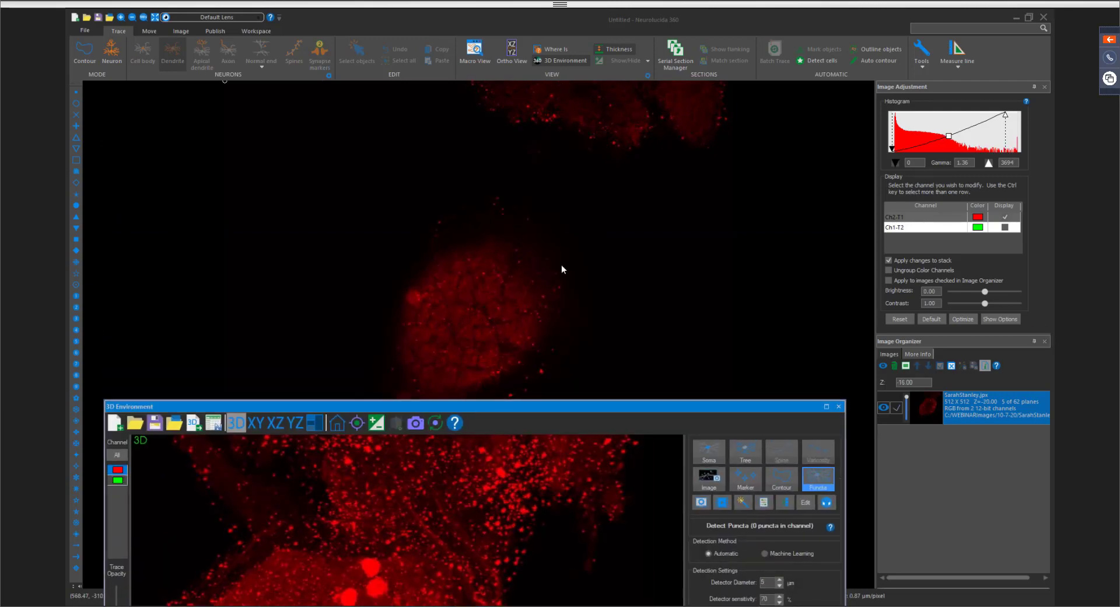
pyautogui.scroll(-4, 561, 265)
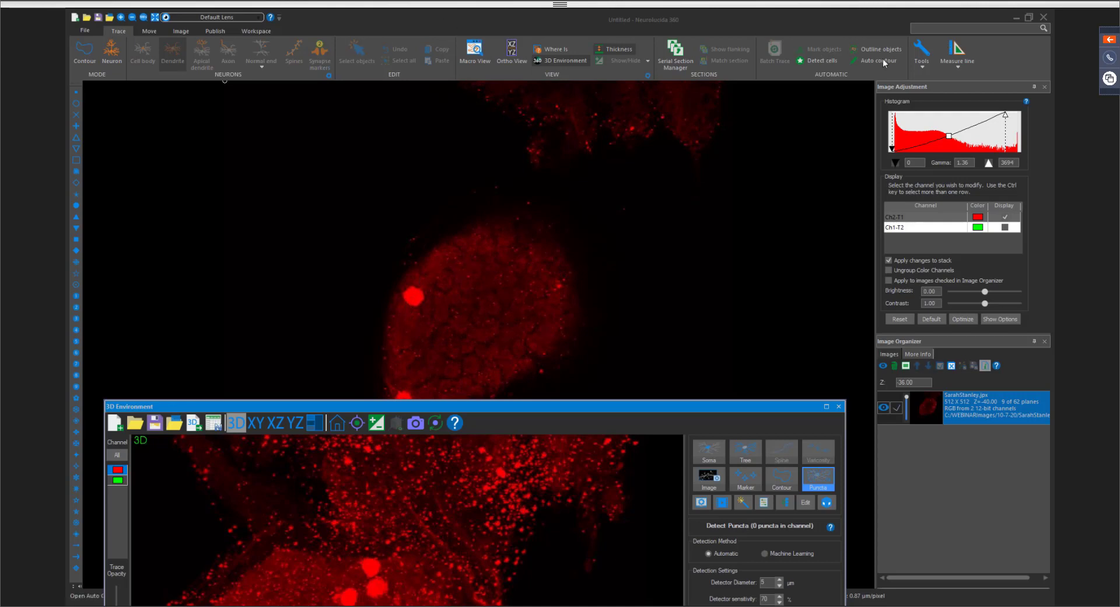
pyautogui.click(960, 53)
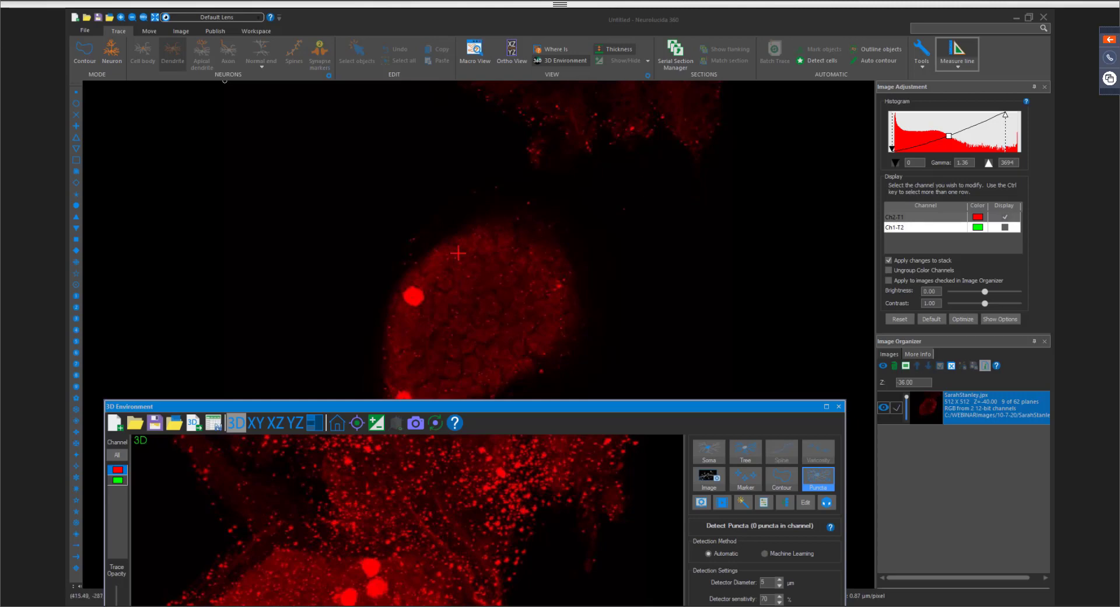
pyautogui.click(412, 288)
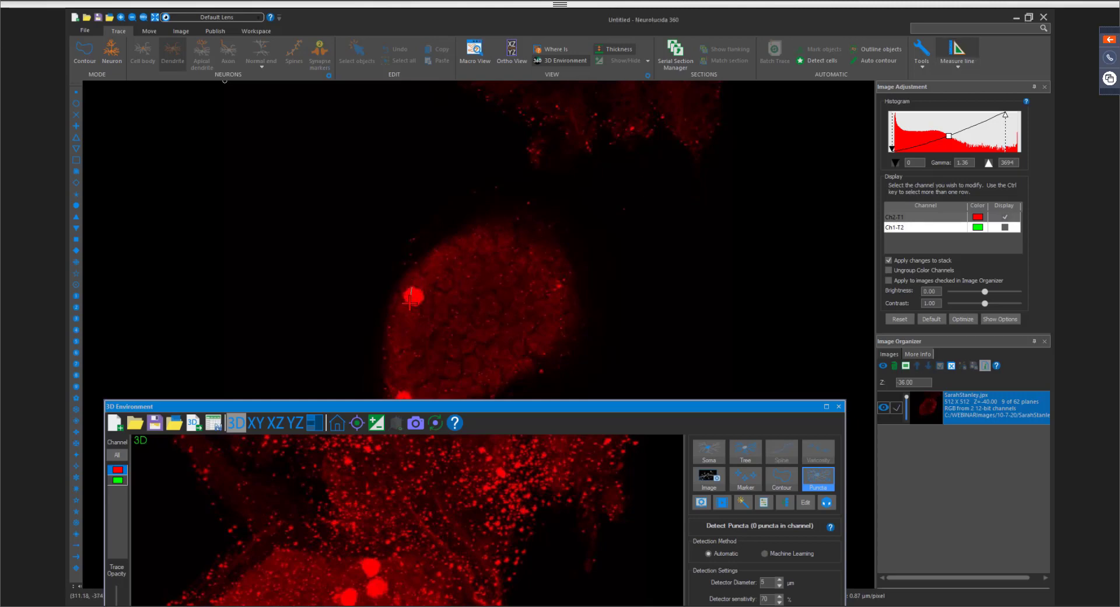
pyautogui.click(413, 304)
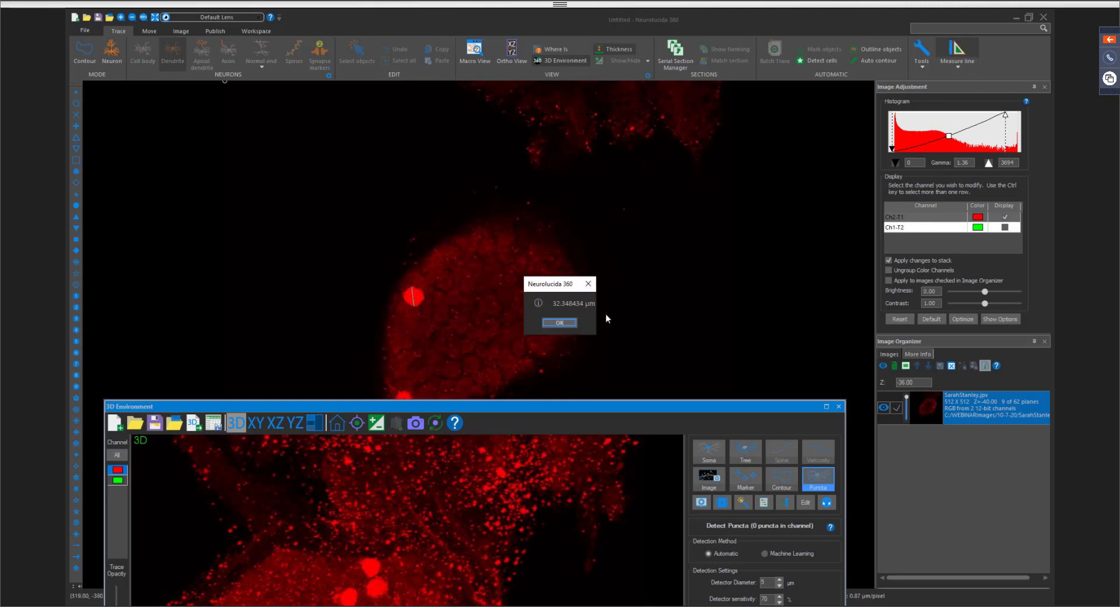
pyautogui.click(561, 323)
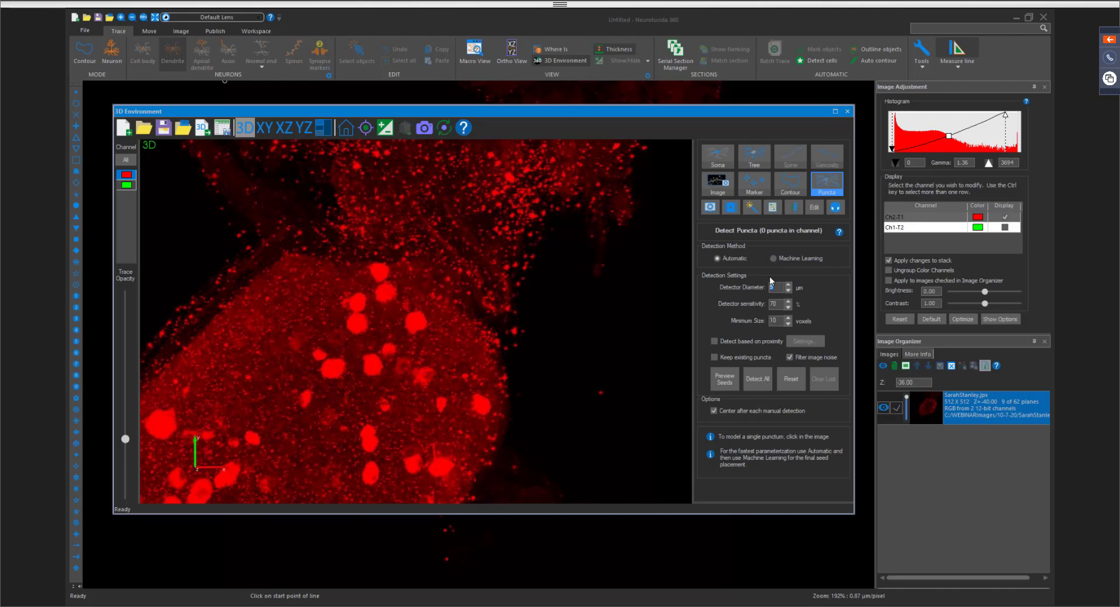
# Set the detector diameter to 40 µm, test it on one large bright punctum in the tissue and clear that test
pyautogui.write('40')
pyautogui.click(415, 318)
pyautogui.moveTo(445, 318)
pyautogui.mouseDown()
pyautogui.moveTo(503, 314)
pyautogui.moveTo(442, 317)
pyautogui.mouseUp()
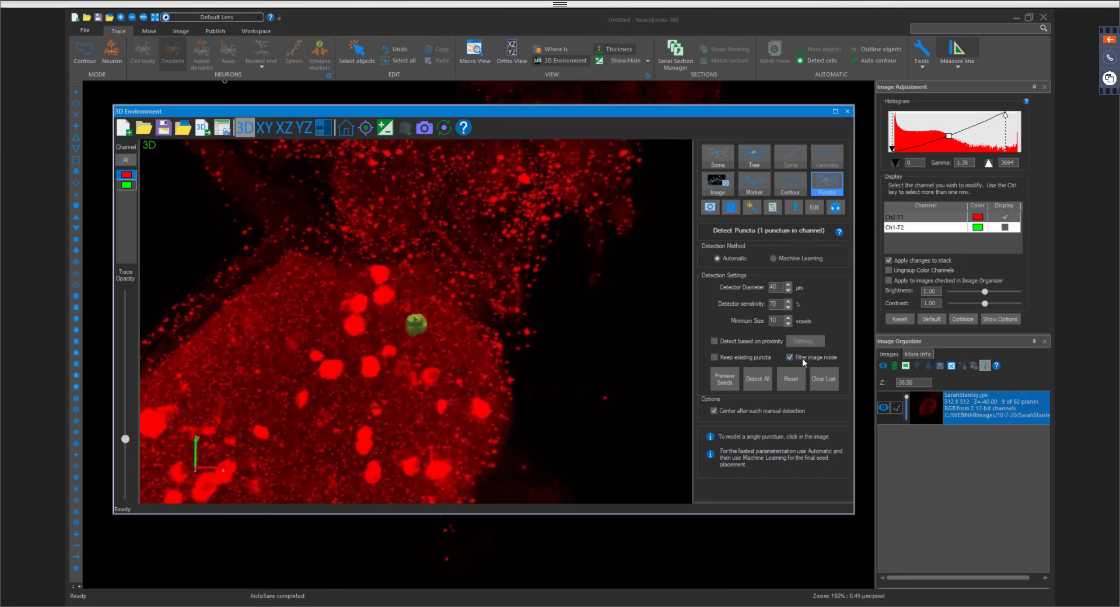
pyautogui.click(819, 377)
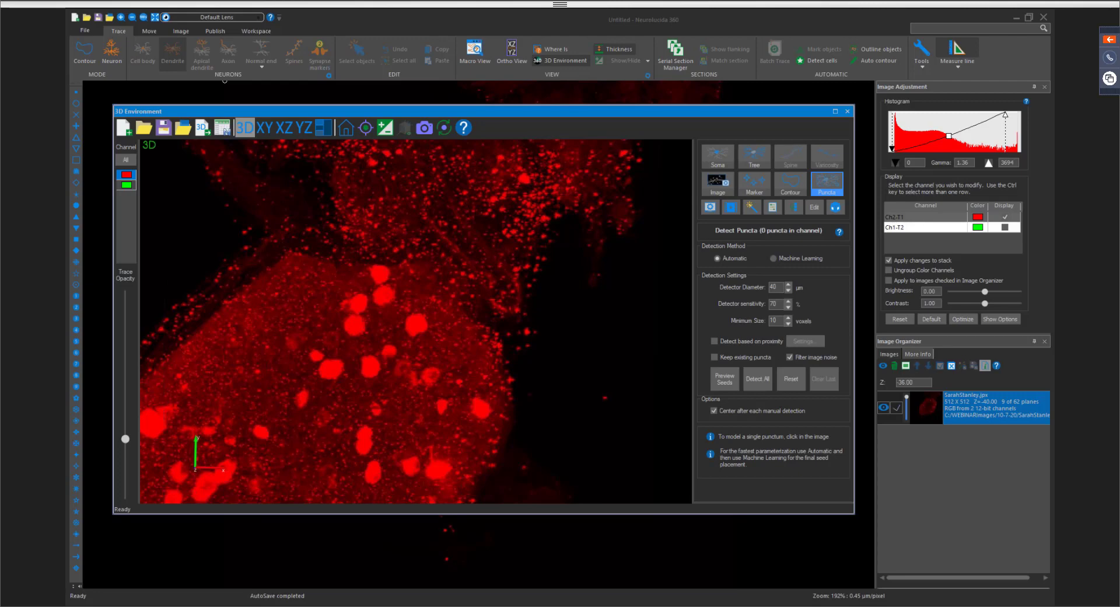
# Set the minimum size to 30 voxels and detect all red-channel puncta with the Machine Learning method
pyautogui.scroll(-2, 528, 392)
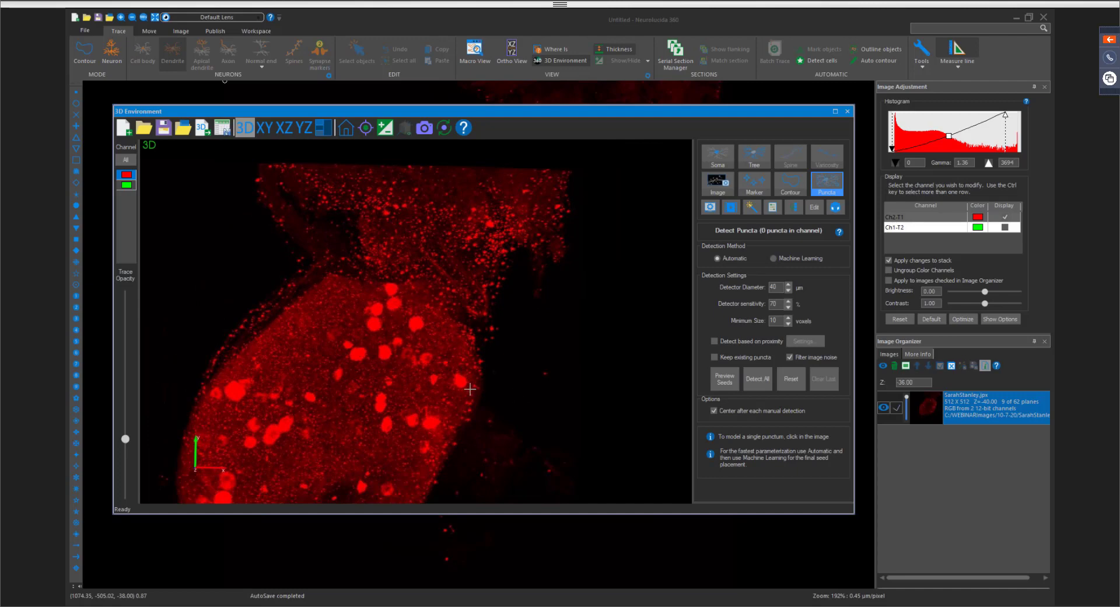
pyautogui.scroll(2, 512, 301)
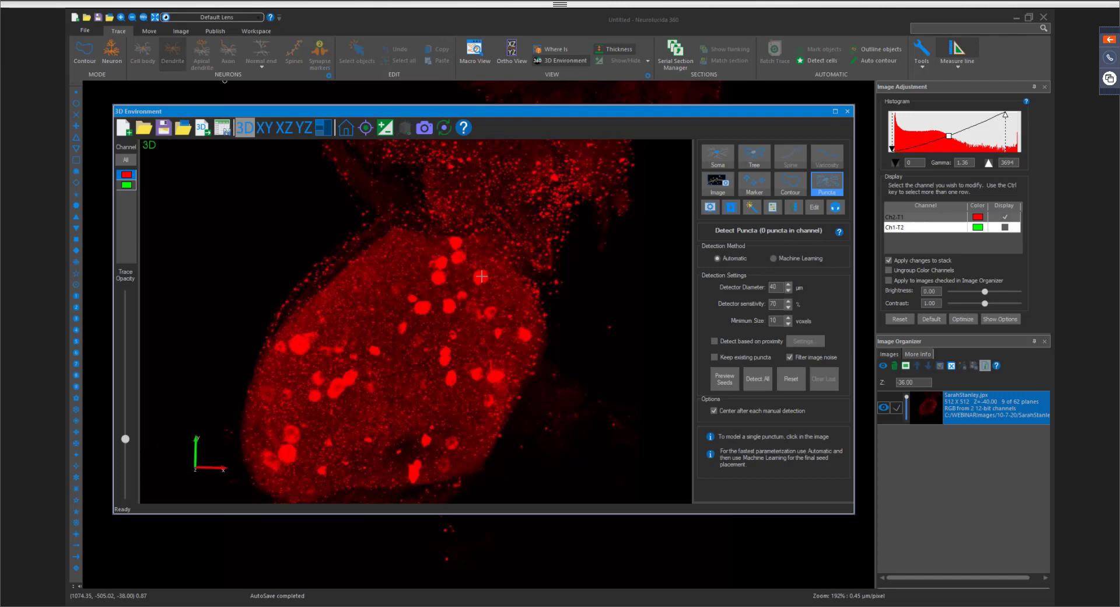
pyautogui.scroll(3, 482, 279)
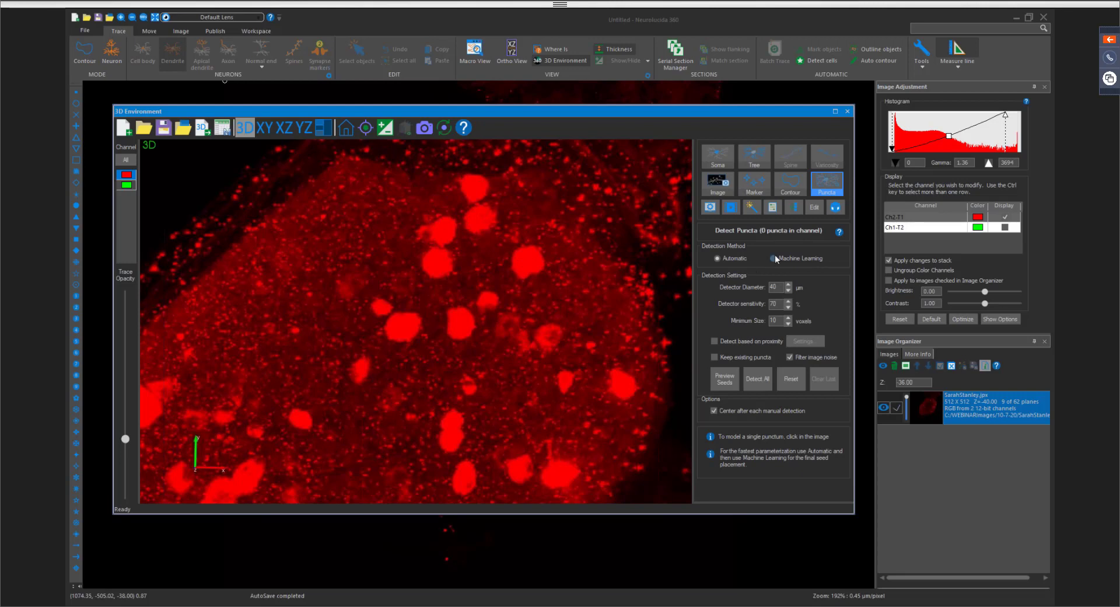
pyautogui.scroll(-5, 538, 304)
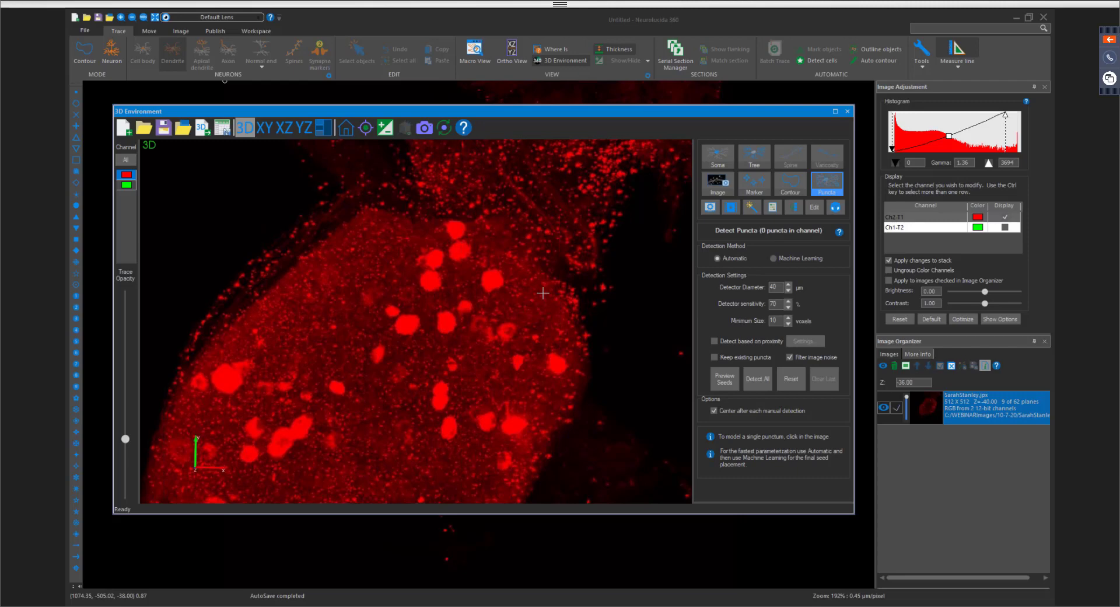
pyautogui.moveTo(541, 296); pyautogui.dragTo(550, 283, button='middle')
pyautogui.scroll(-2, 550, 283)
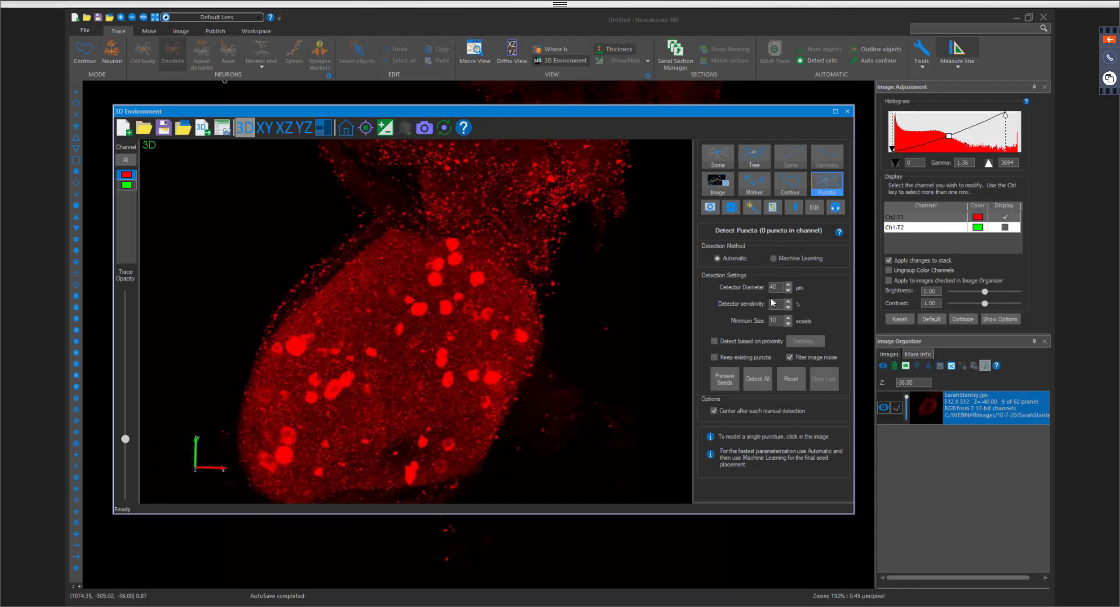
pyautogui.doubleClick(789, 319)
pyautogui.scroll(2, 559, 291)
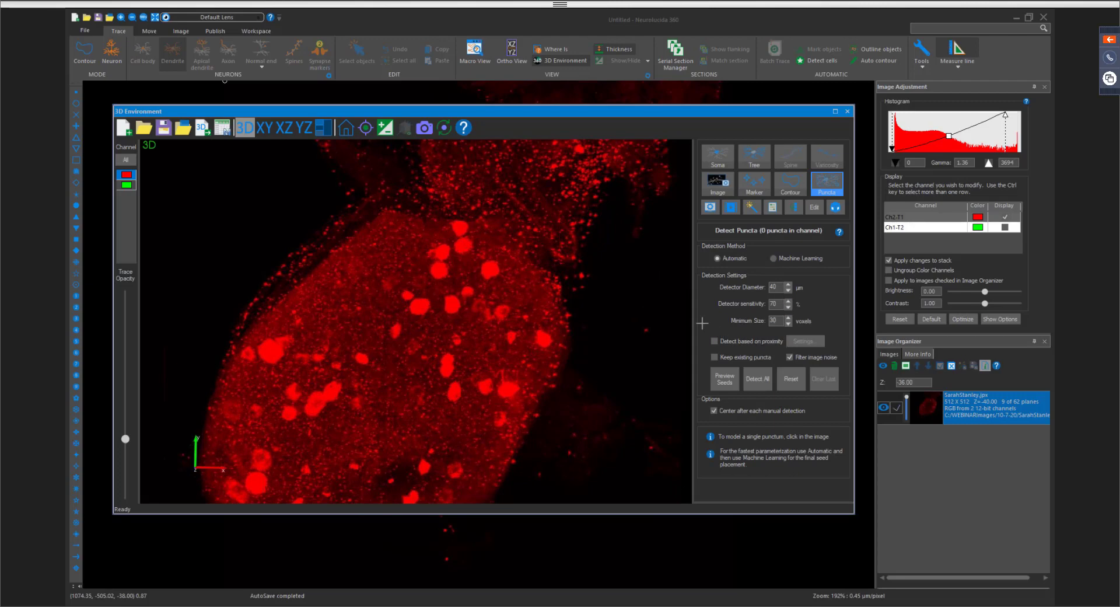
pyautogui.scroll(-2, 555, 290)
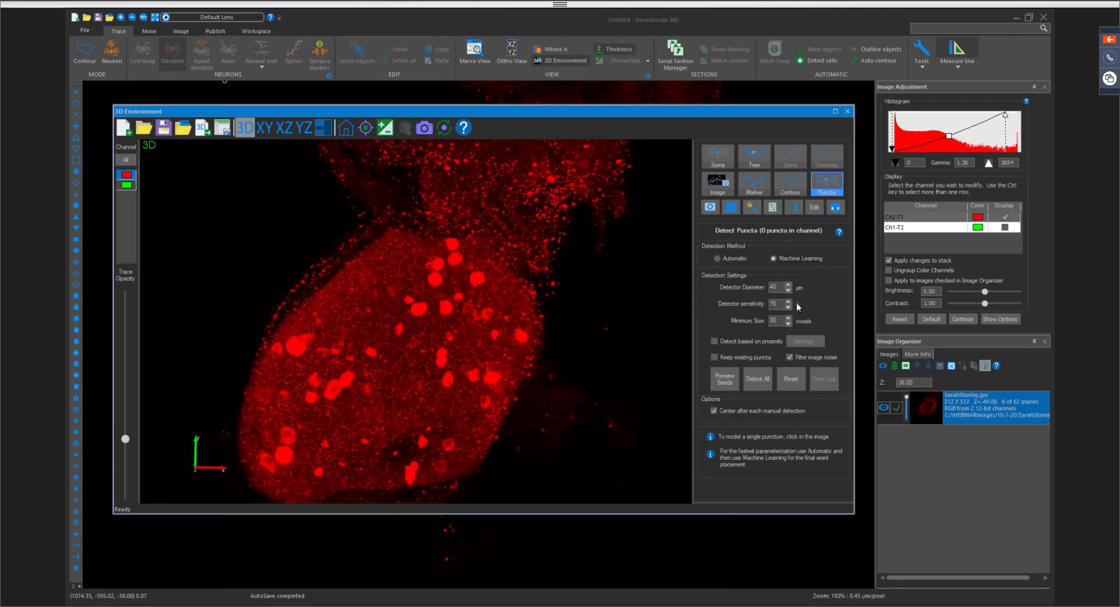
pyautogui.click(755, 380)
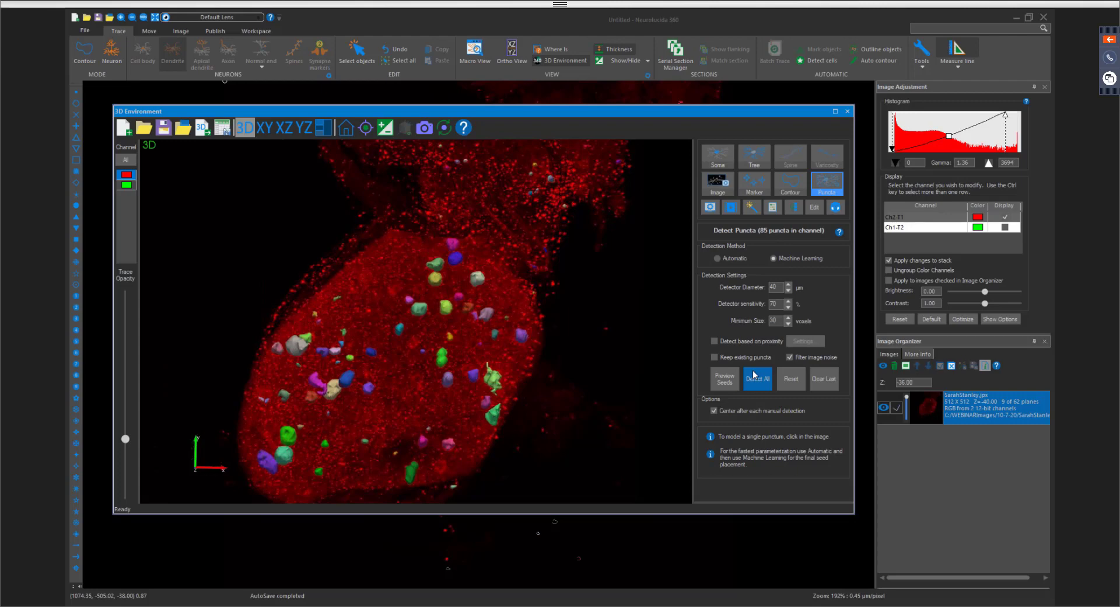
# Recolor all detected red-channel puncta to a single muted purple and deselect them
pyautogui.moveTo(451, 331); pyautogui.dragTo(509, 299)
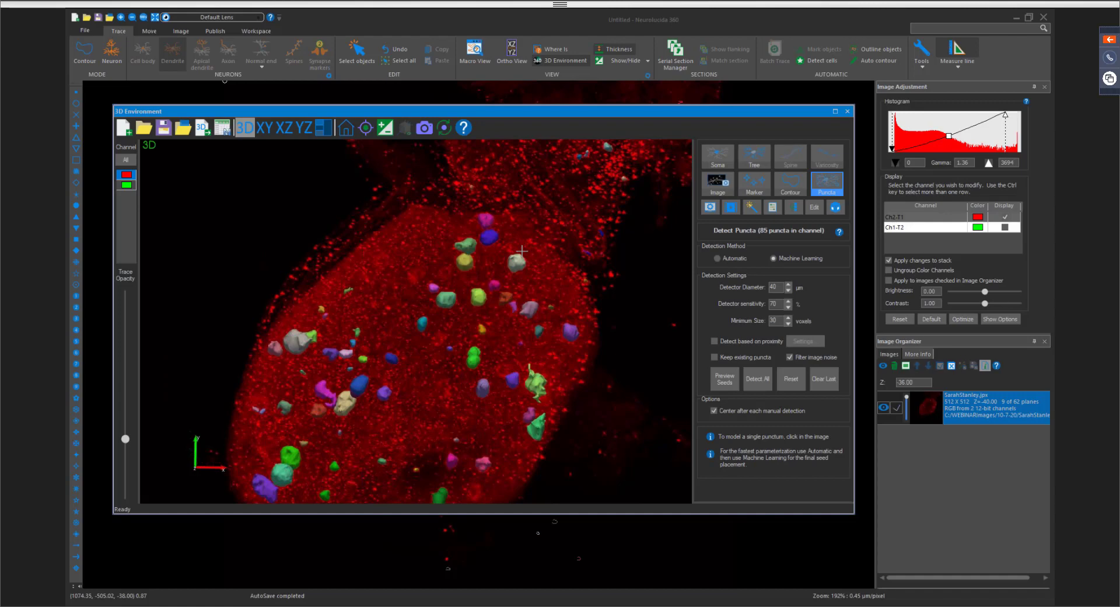
pyautogui.scroll(-1, 545, 250)
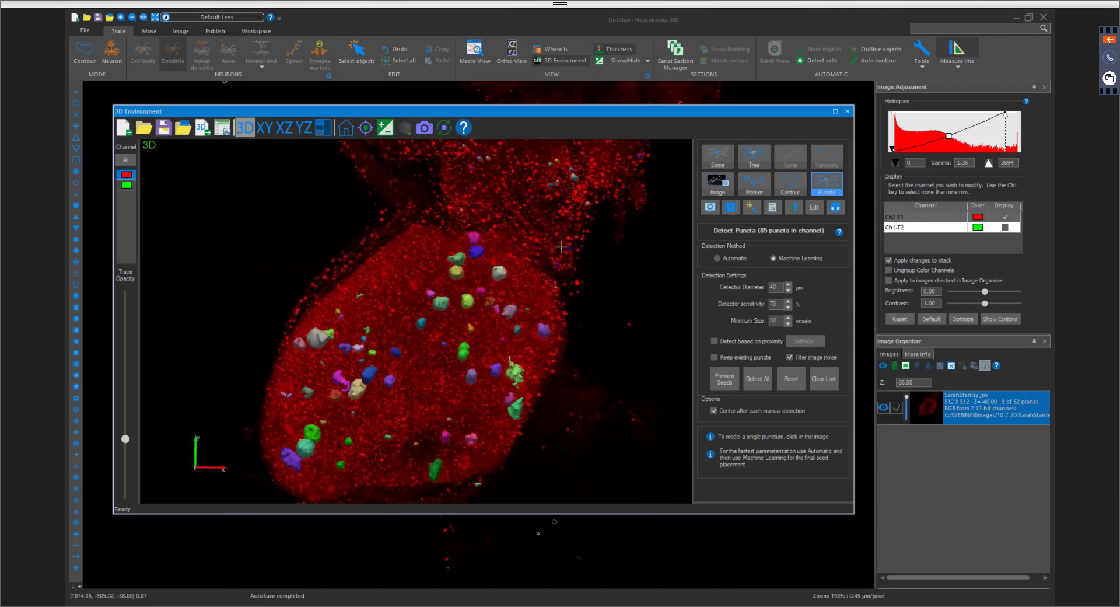
pyautogui.click(815, 209)
pyautogui.click(731, 257)
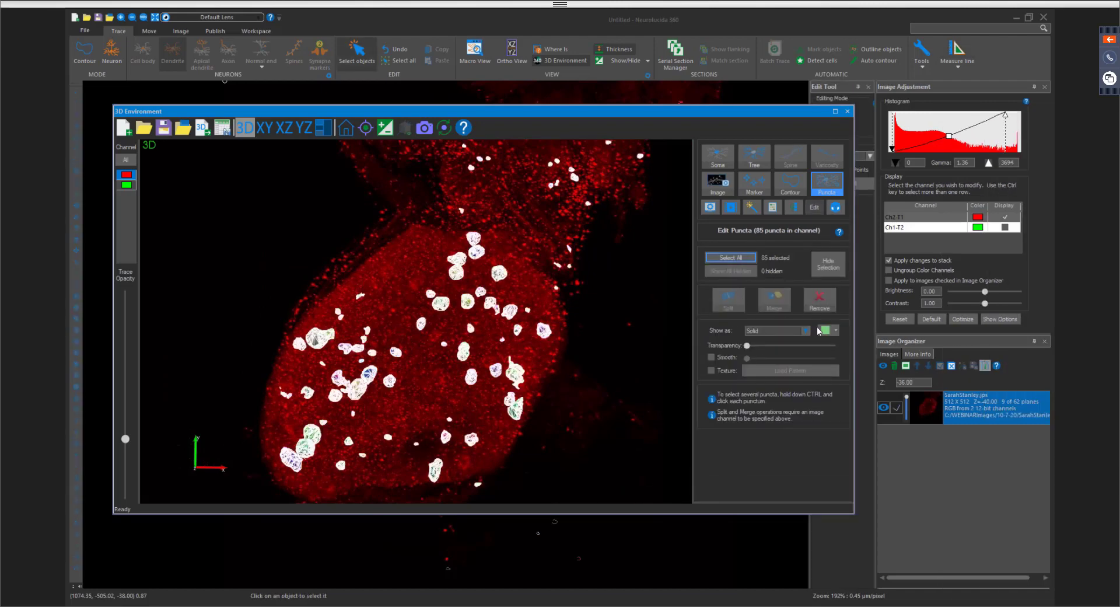
pyautogui.click(820, 330)
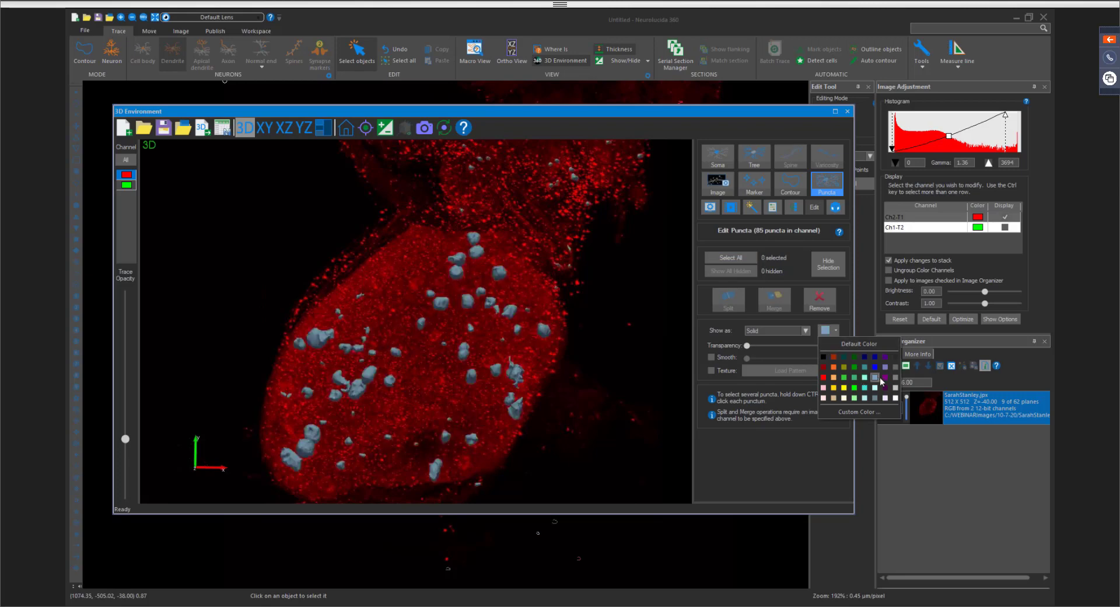
pyautogui.click(885, 377)
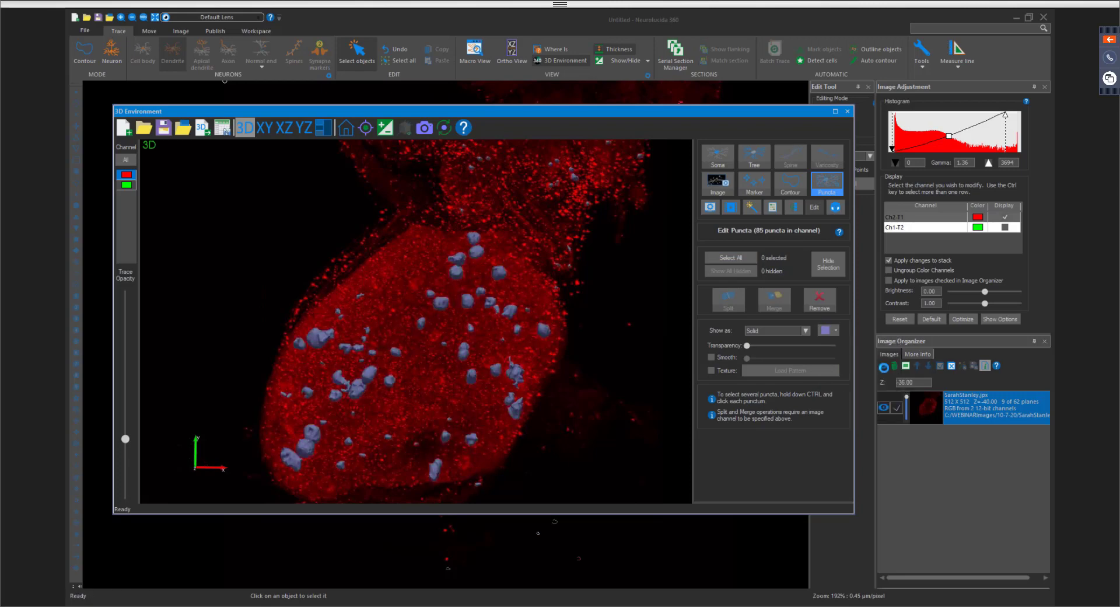
pyautogui.click(611, 318)
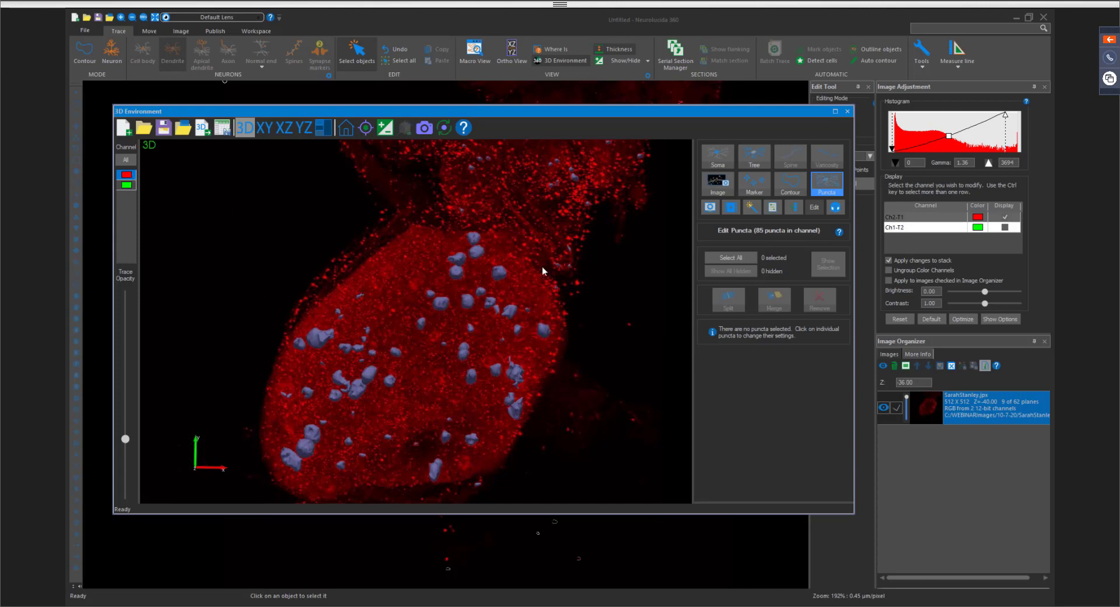
# Place all detected puncta into a set named "Red Channel" and clear the selection
pyautogui.click(796, 208)
pyautogui.click(782, 304)
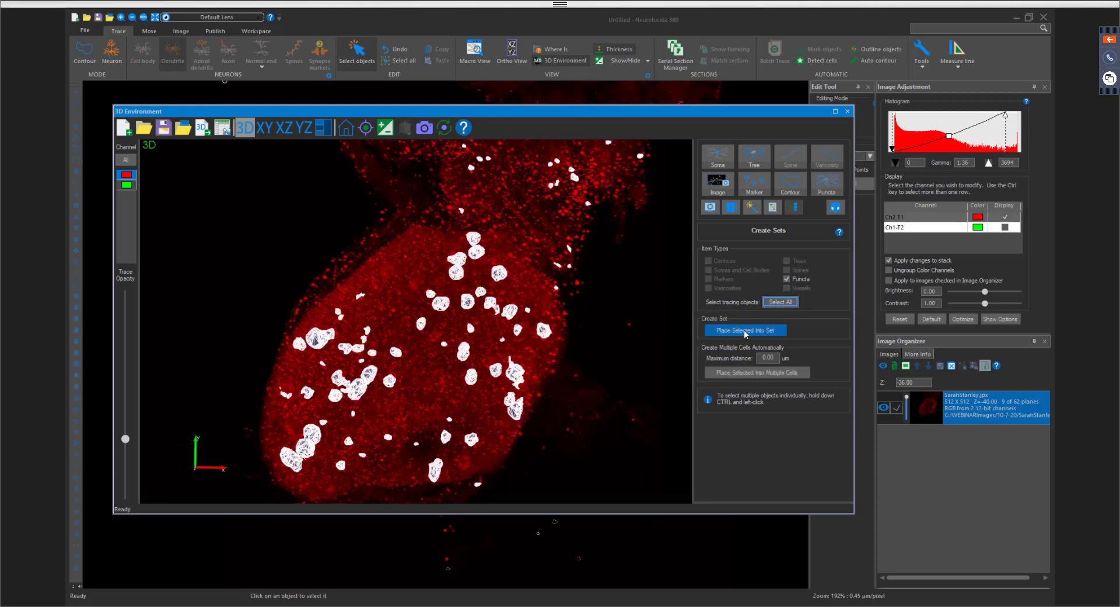
pyautogui.click(747, 330)
pyautogui.write('P')
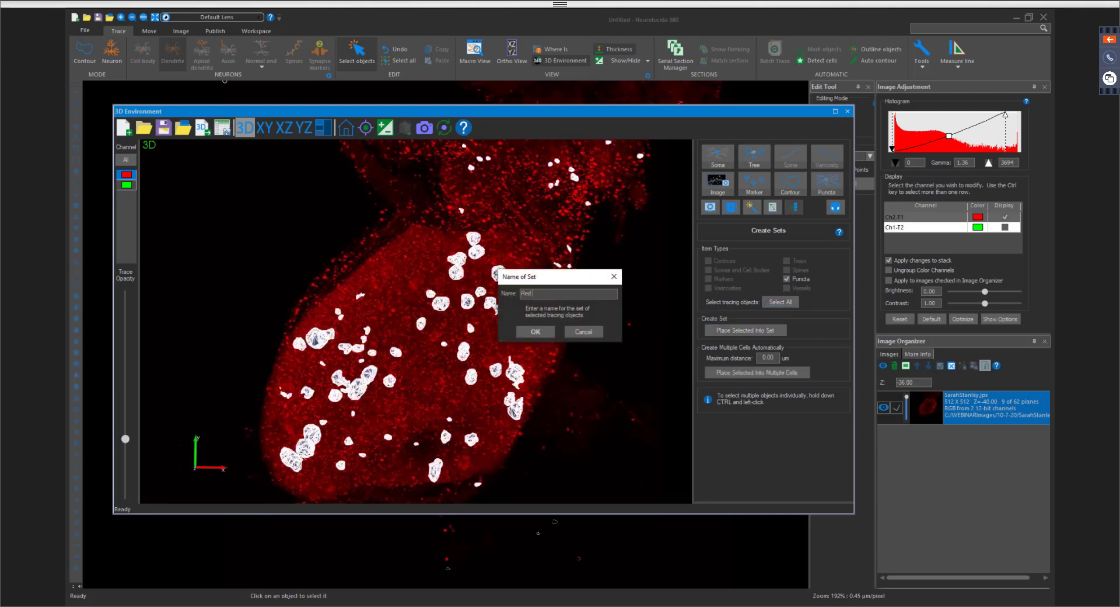
pyautogui.write('ed Channel')
pyautogui.press('Return')
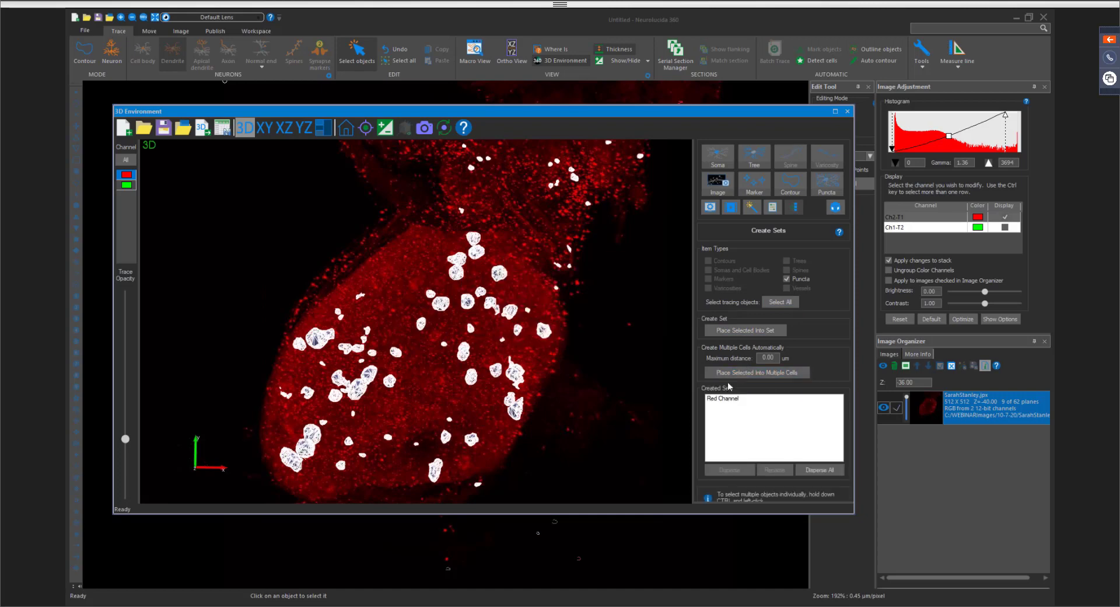
pyautogui.click(645, 305)
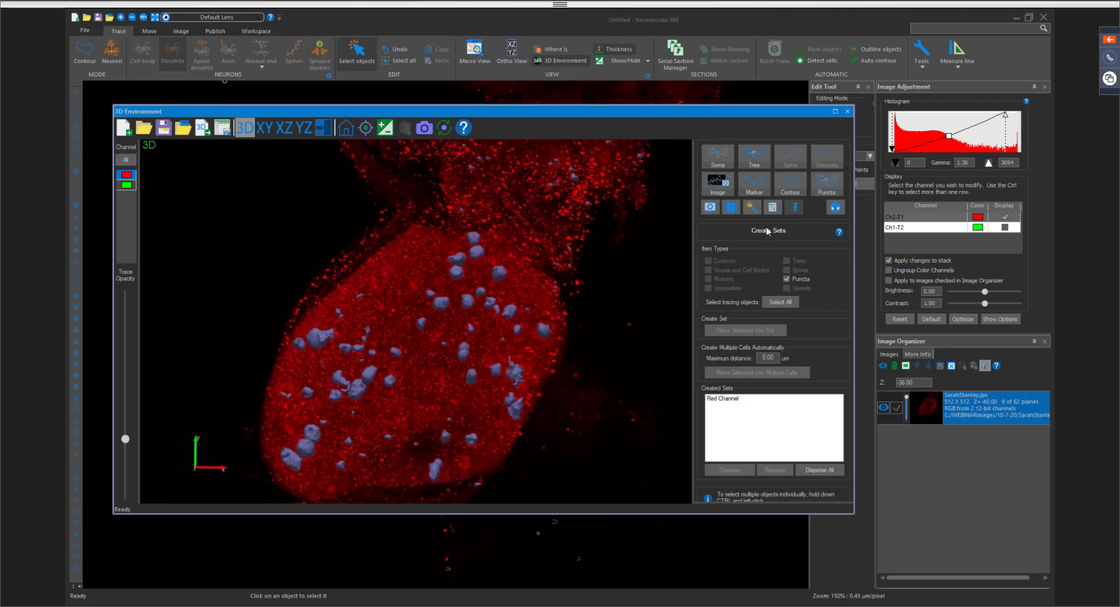
# Switch to the green channel with a lower trace opacity and open puncta detection for it
pyautogui.click(129, 188)
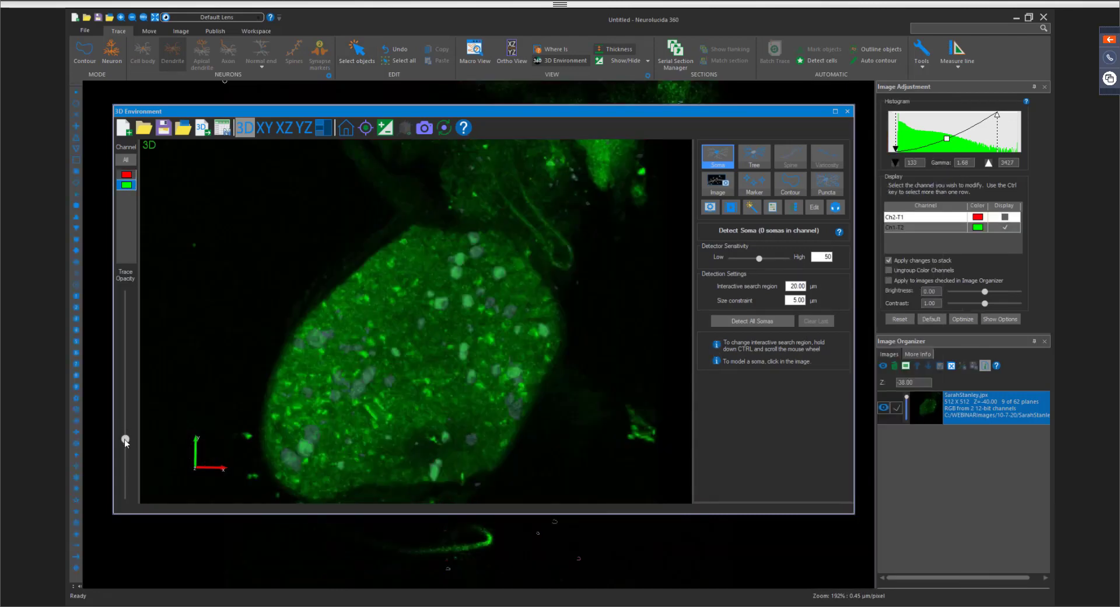
pyautogui.moveTo(130, 433)
pyautogui.mouseDown()
pyautogui.moveTo(137, 318)
pyautogui.moveTo(129, 472)
pyautogui.mouseUp()
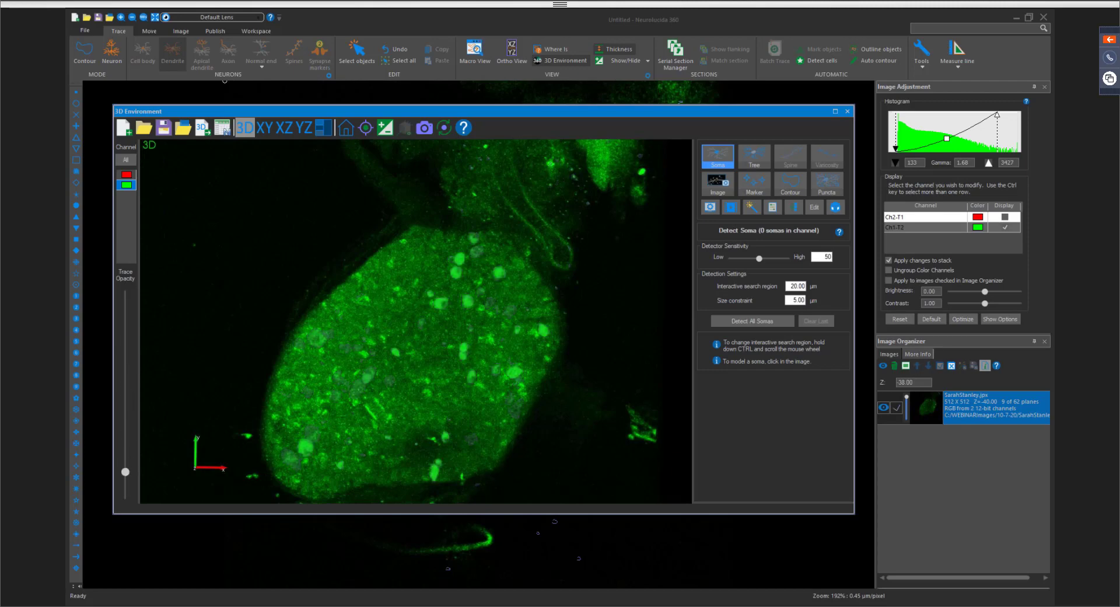
pyautogui.scroll(2, 425, 353)
pyautogui.scroll(-2, 435, 331)
pyautogui.click(827, 184)
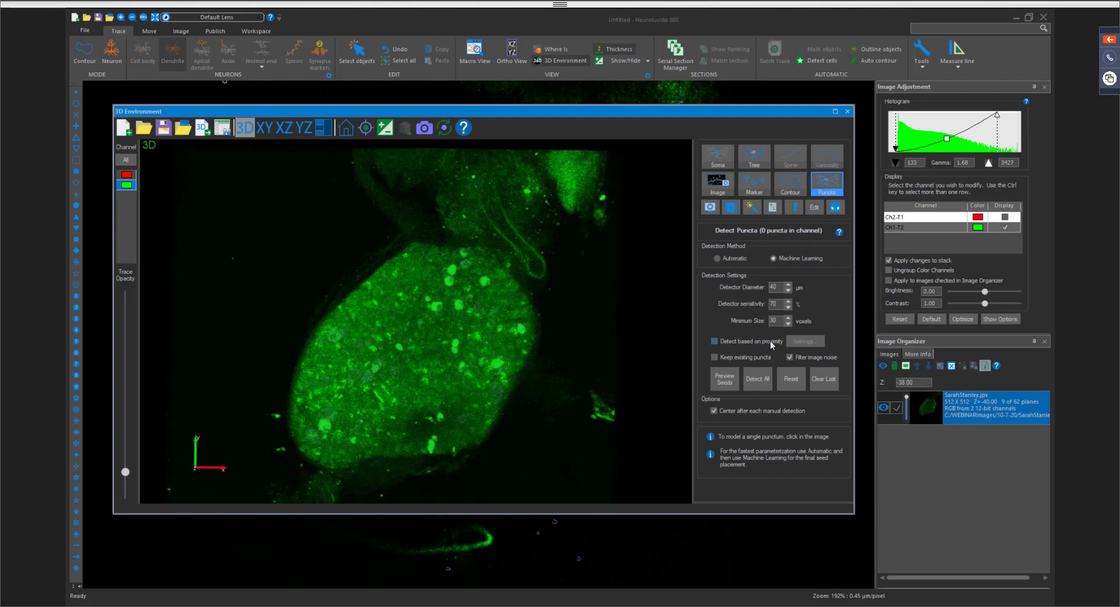
# Try to detect green-channel puncta by proximity to puncta in other channels, excluding trees and using a maximum distance of 120 µm
pyautogui.click(779, 344)
pyautogui.click(805, 342)
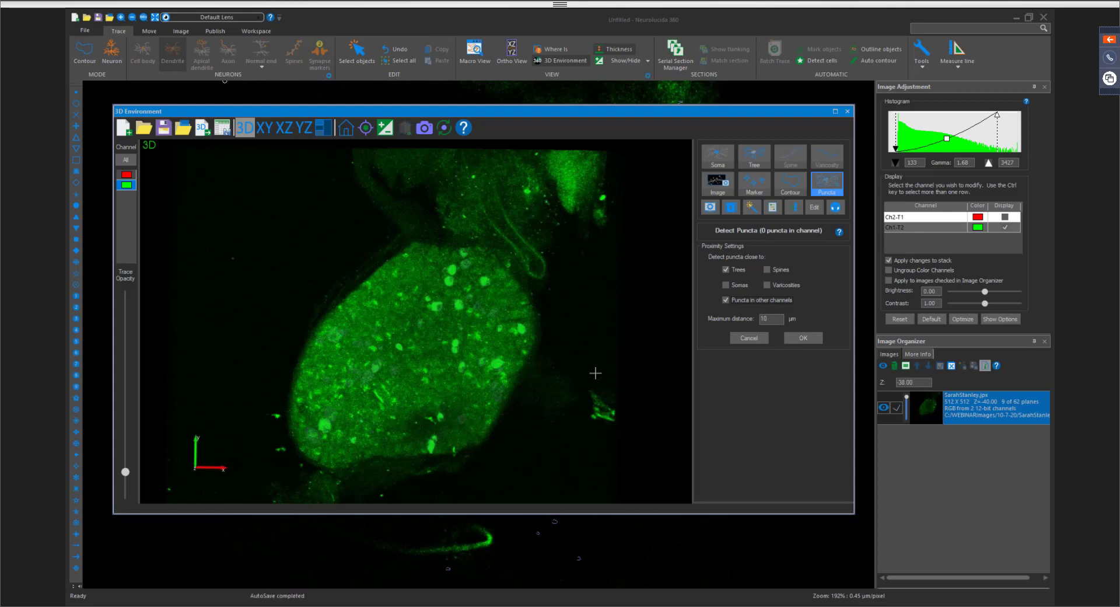
pyautogui.click(726, 271)
pyautogui.write('120')
pyautogui.click(795, 338)
pyautogui.click(559, 321)
pyautogui.click(752, 338)
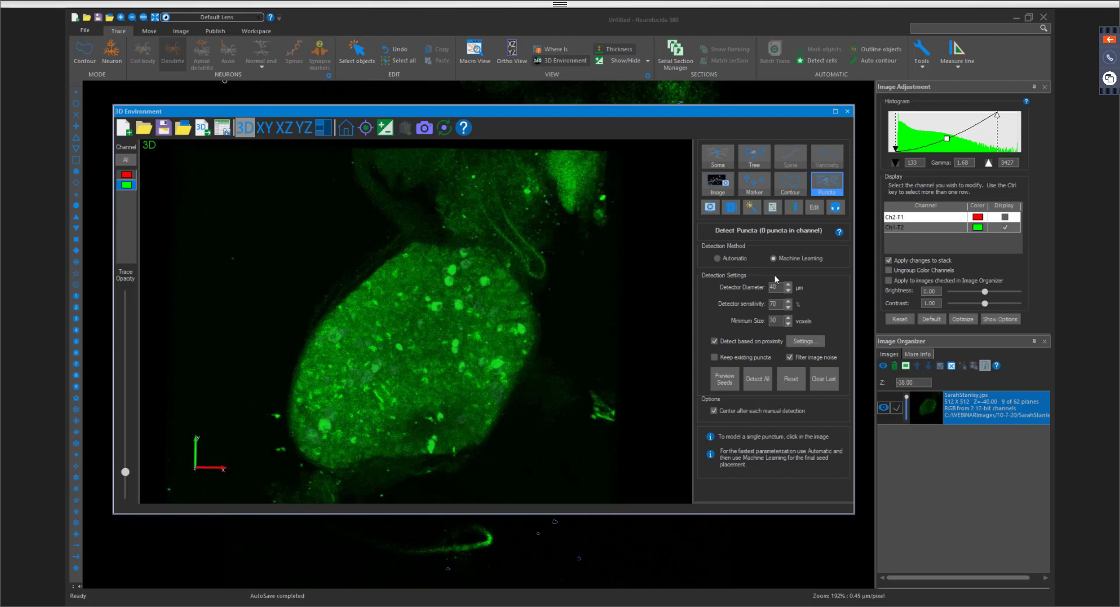
pyautogui.click(759, 377)
# Turn off proximity-based detection and detect all green-channel puncta with the Machine Learning method
pyautogui.click(714, 341)
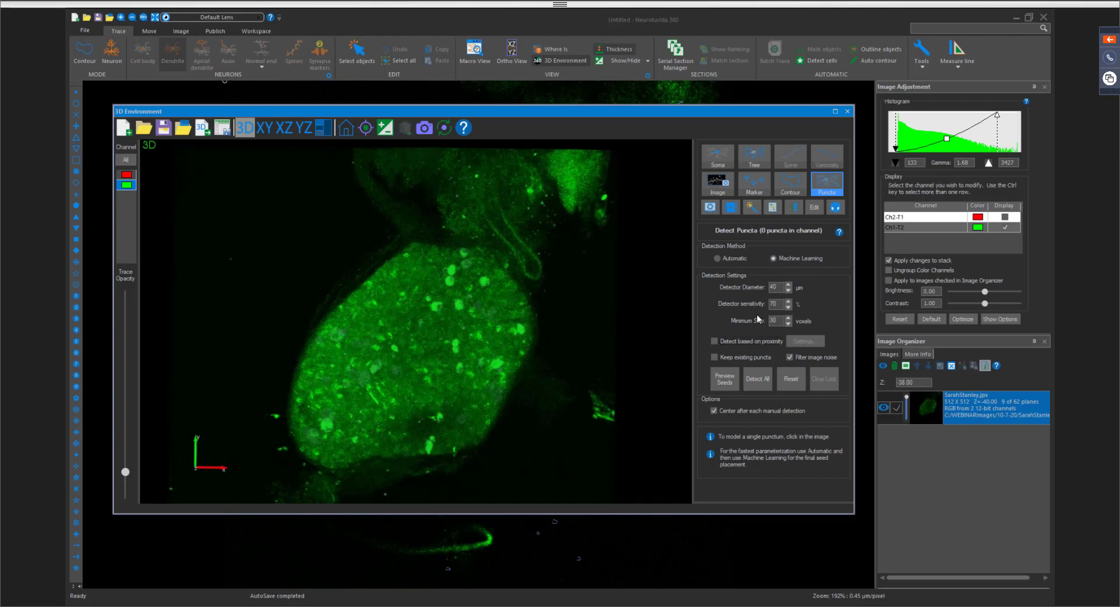
pyautogui.click(758, 380)
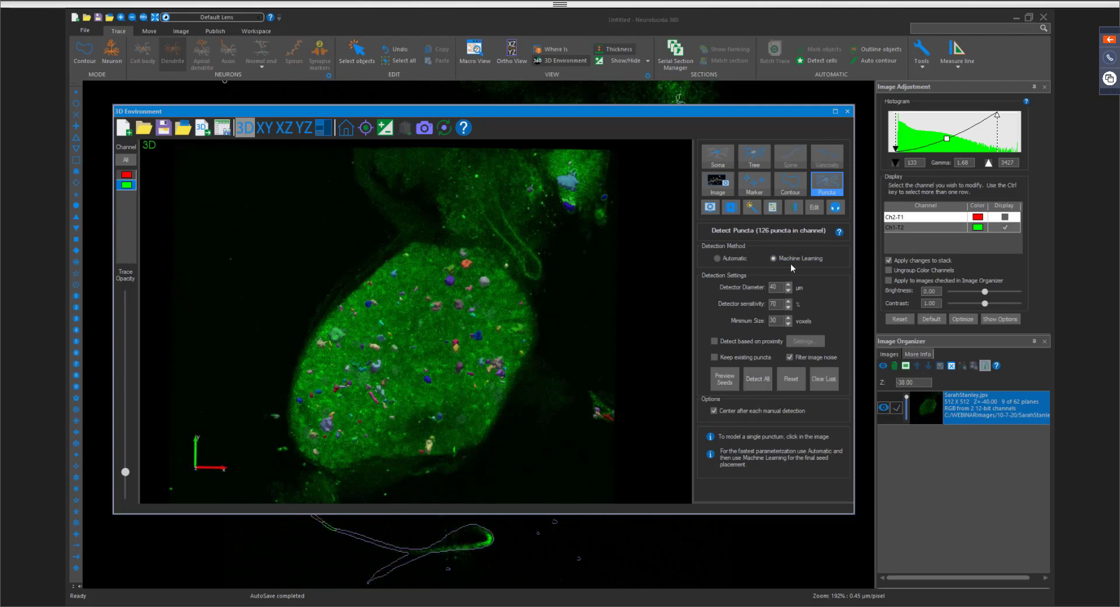
# Select the detected green-channel puncta across the 3D view and recolor them light pink
pyautogui.click(814, 208)
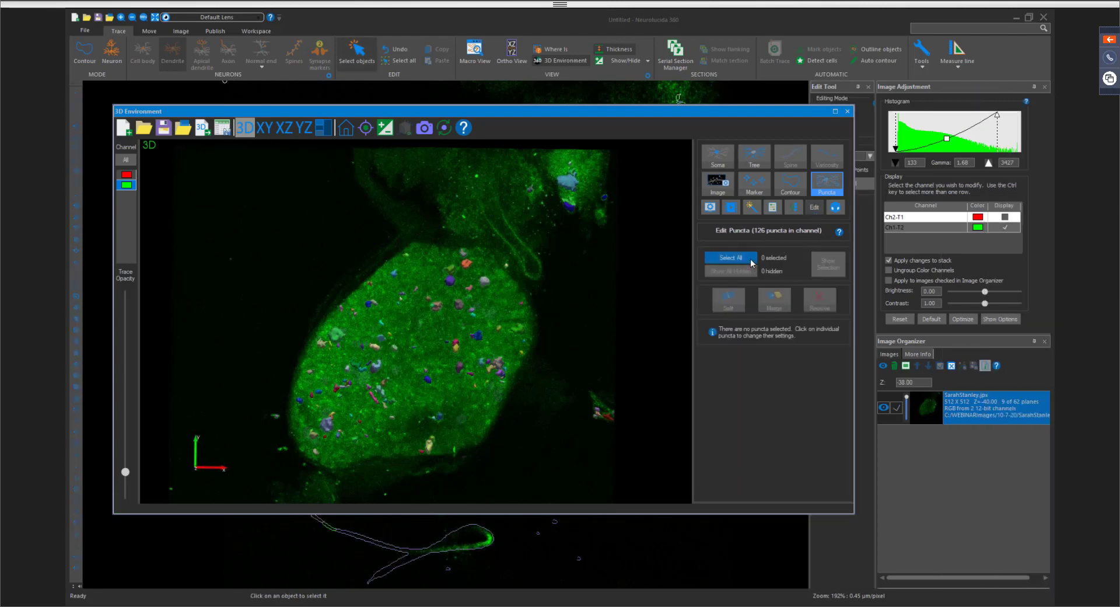
pyautogui.moveTo(268, 158); pyautogui.dragTo(669, 492)
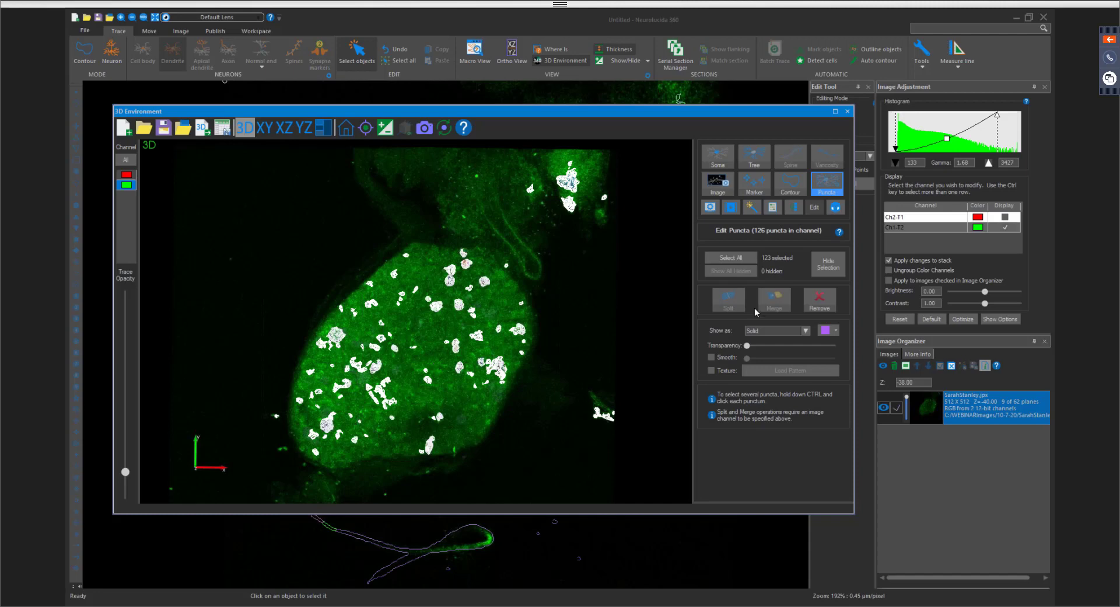
pyautogui.click(835, 330)
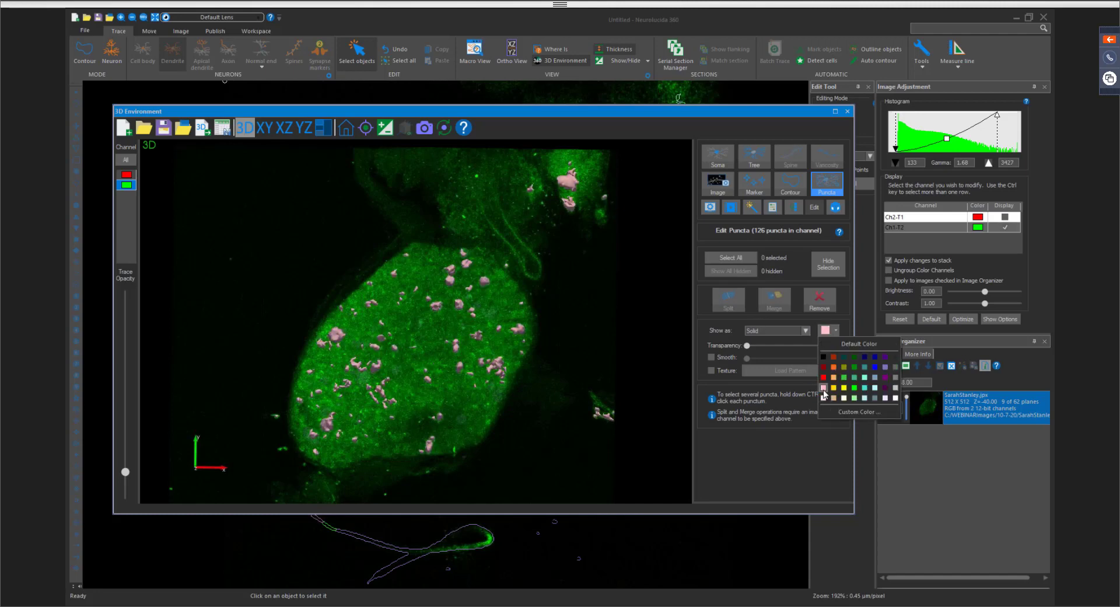
pyautogui.click(824, 397)
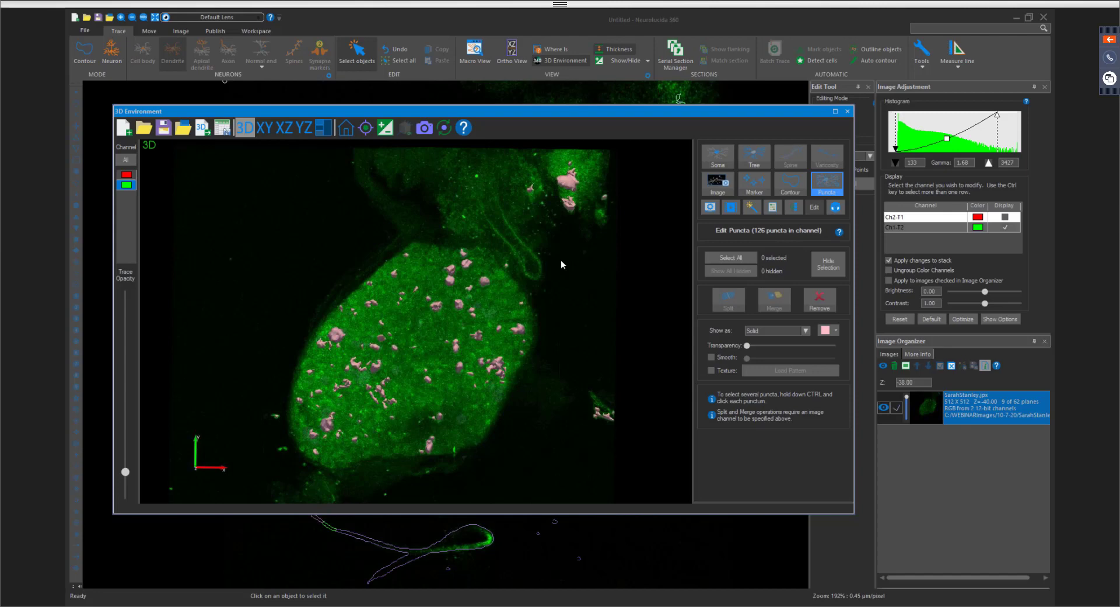
# Place the puncta over the large green cell body into a set named "Green Channel" and clear the selection
pyautogui.click(788, 210)
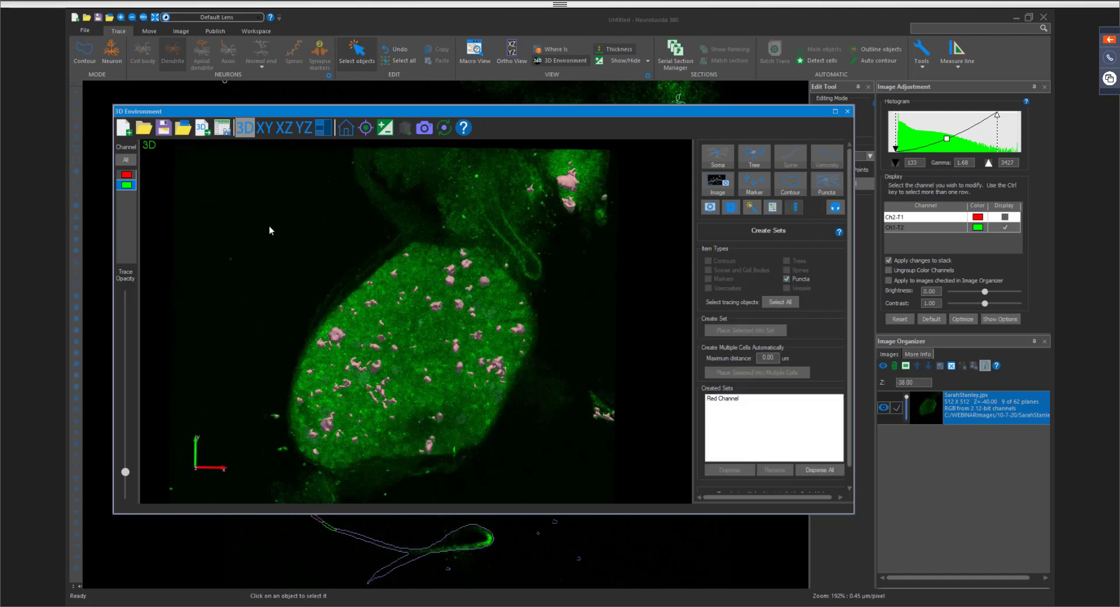
pyautogui.moveTo(218, 217); pyautogui.dragTo(562, 492)
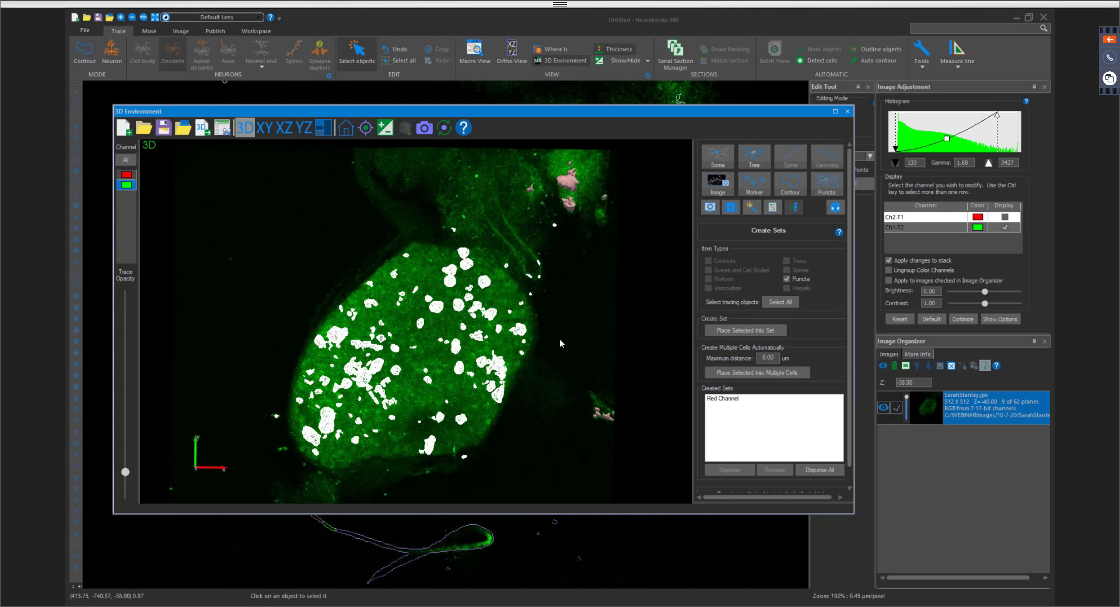
pyautogui.click(752, 334)
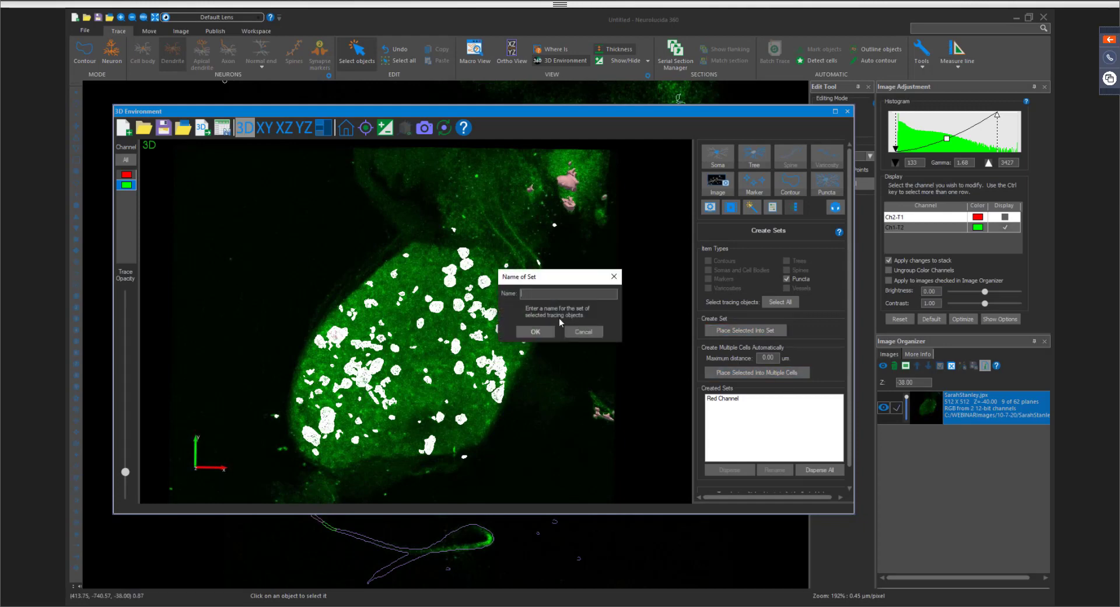
pyautogui.write('Green Channel')
pyautogui.click(532, 332)
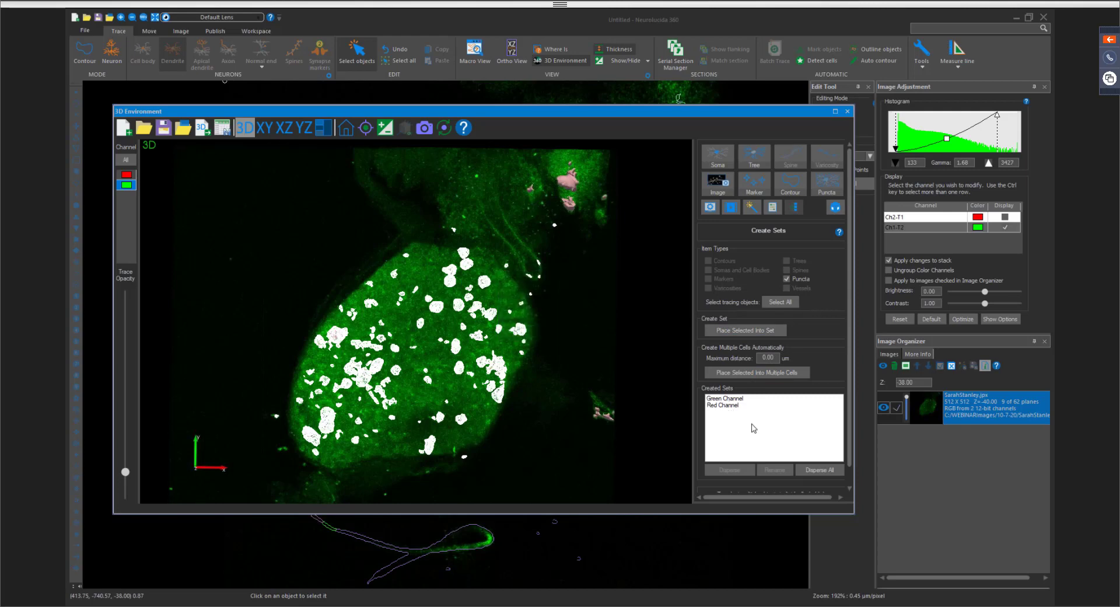
pyautogui.click(347, 148)
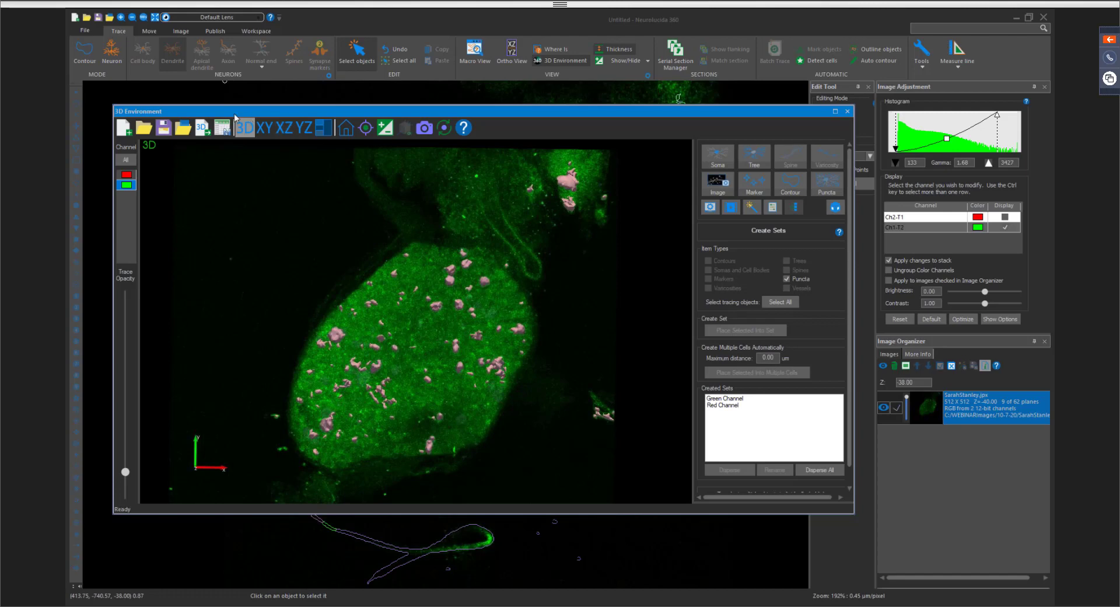
# Save the tracing to the Desktop as the XML file PunctaTest2 and view it maximized in Neurolucida Explorer
pyautogui.click(224, 129)
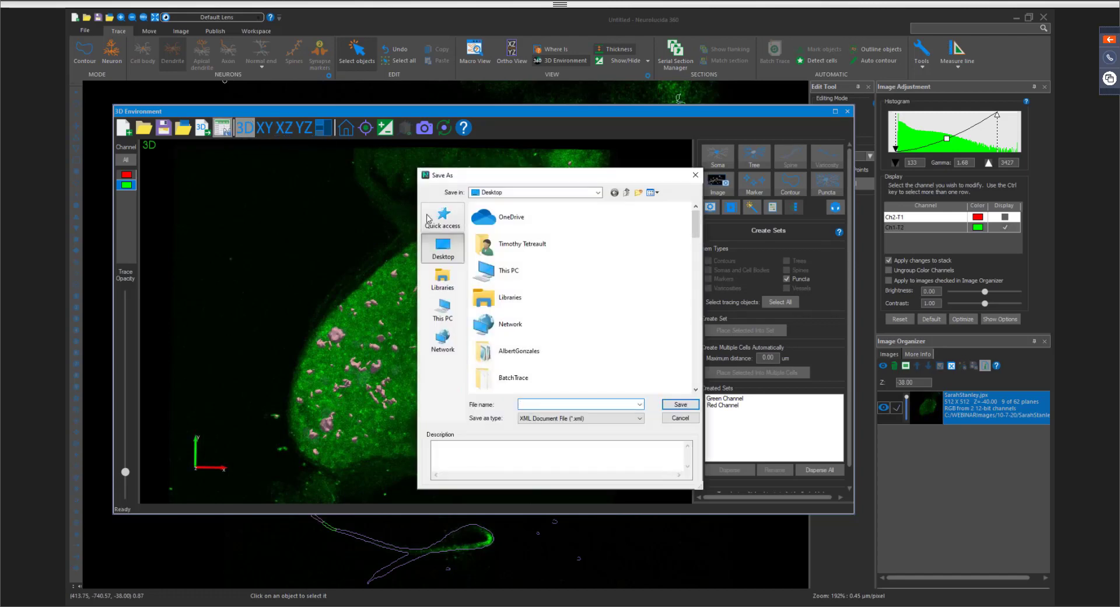
pyautogui.write('Pu')
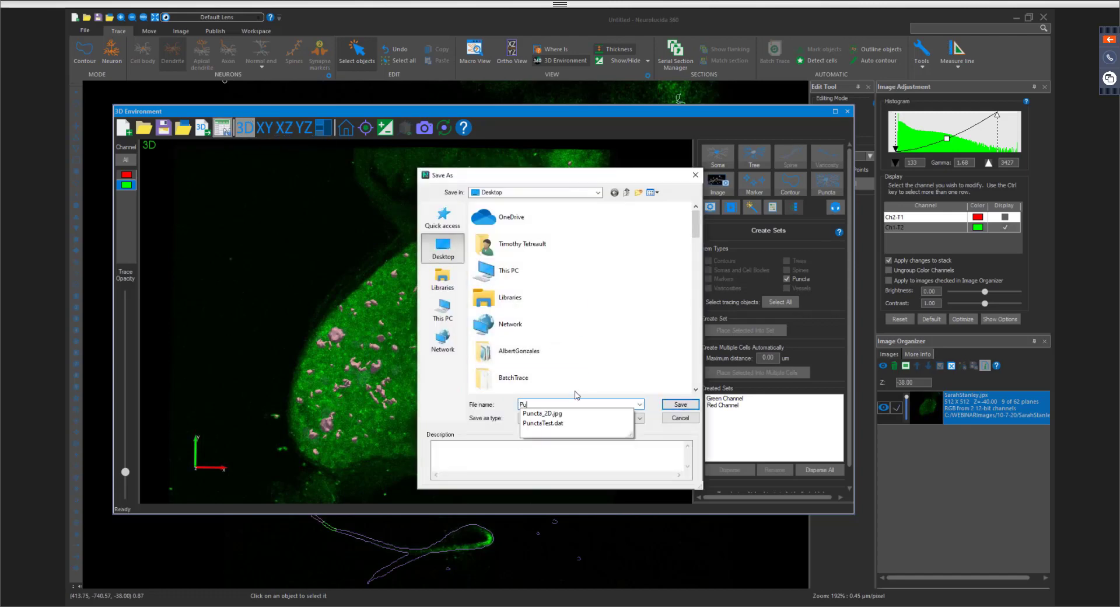
pyautogui.write('nctaTest2')
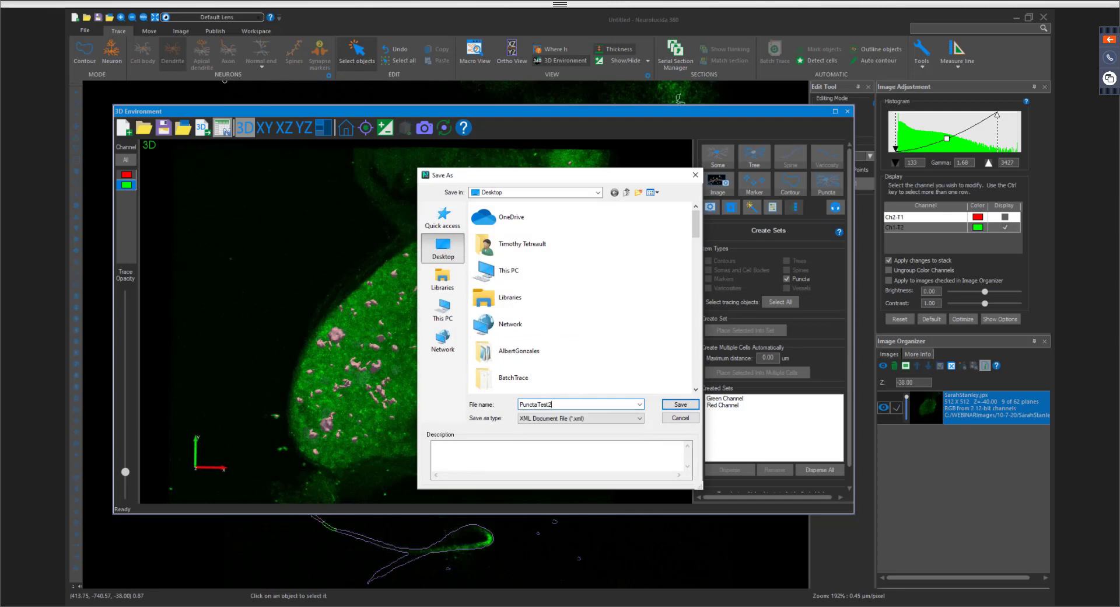
pyautogui.press('Return')
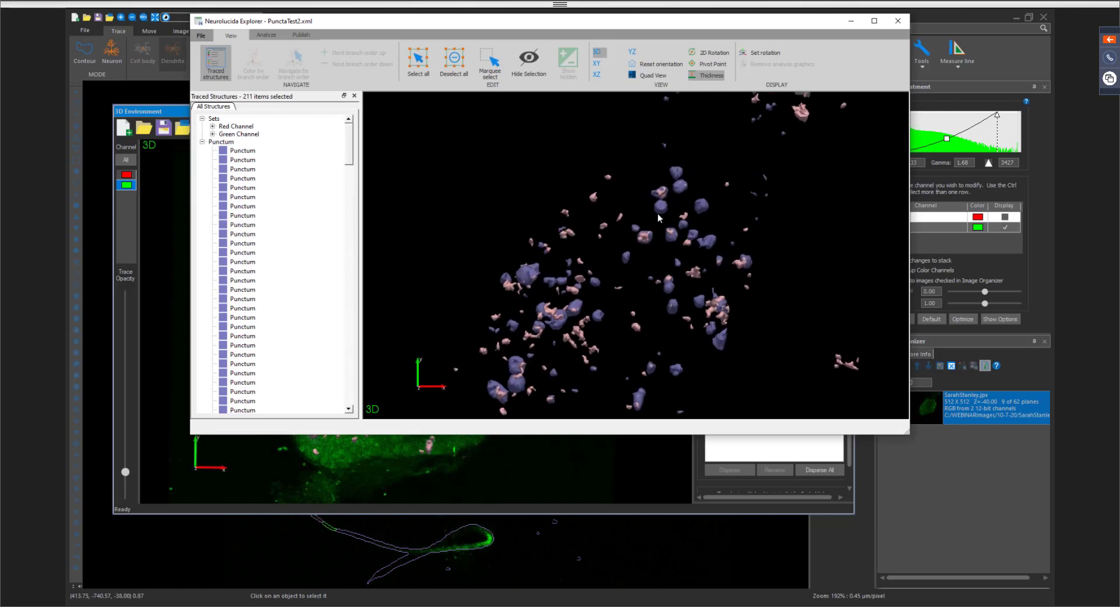
pyautogui.doubleClick(757, 24)
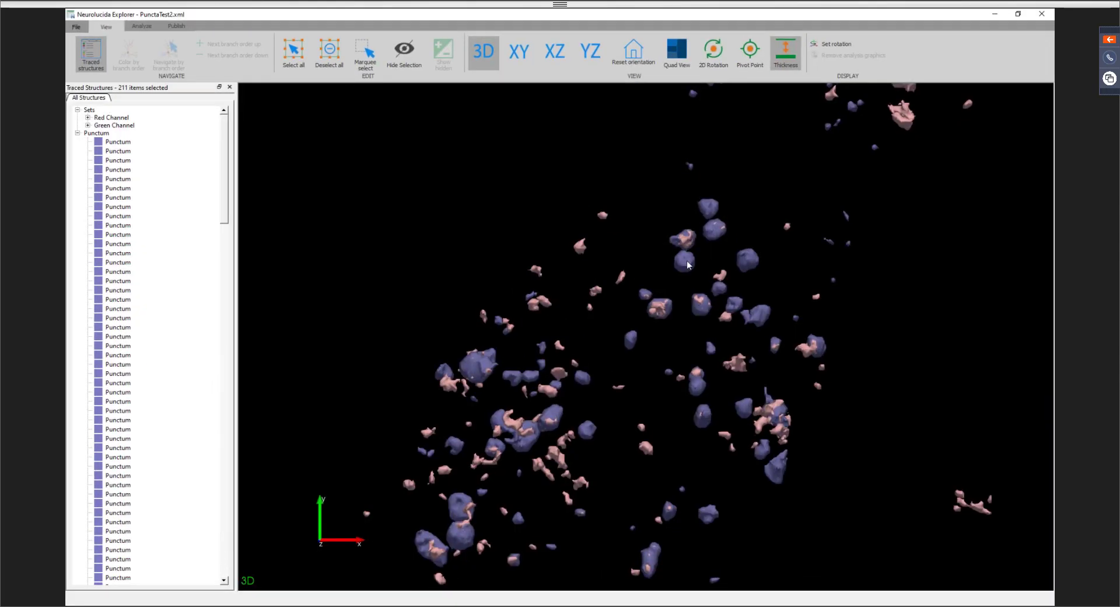
pyautogui.scroll(-2, 679, 306)
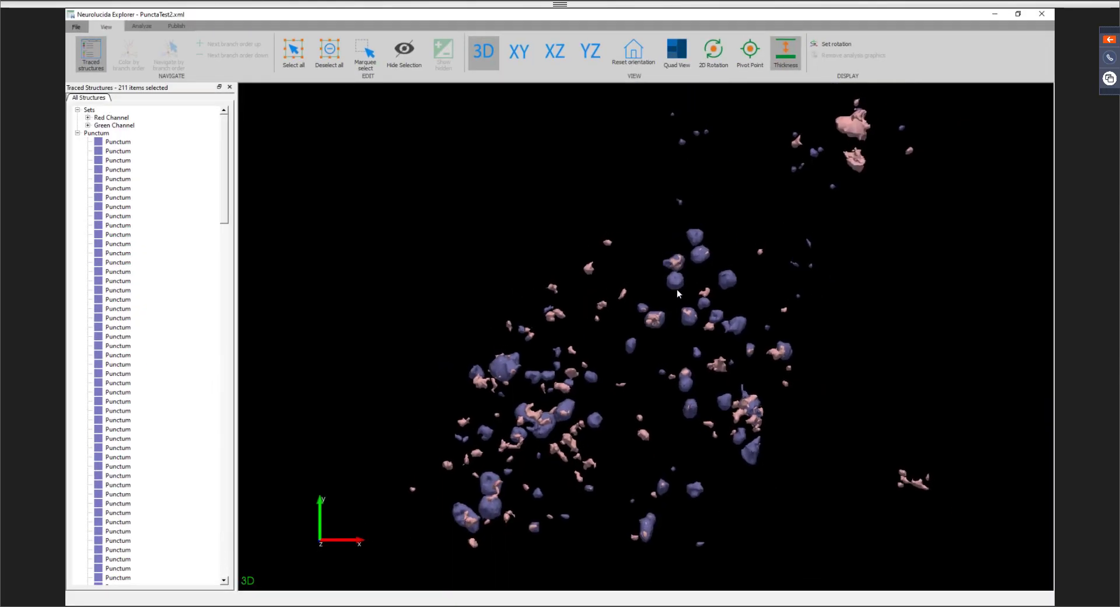
# Highlight the Red Channel set and the Green Channel set in turn, and clear the selection
pyautogui.click(112, 118)
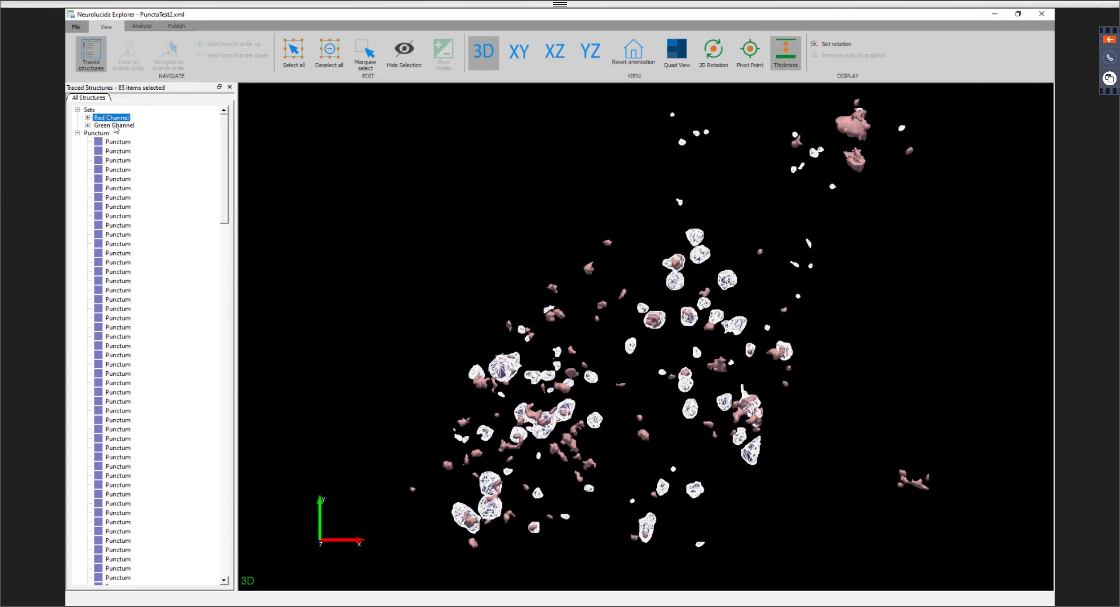
pyautogui.click(115, 126)
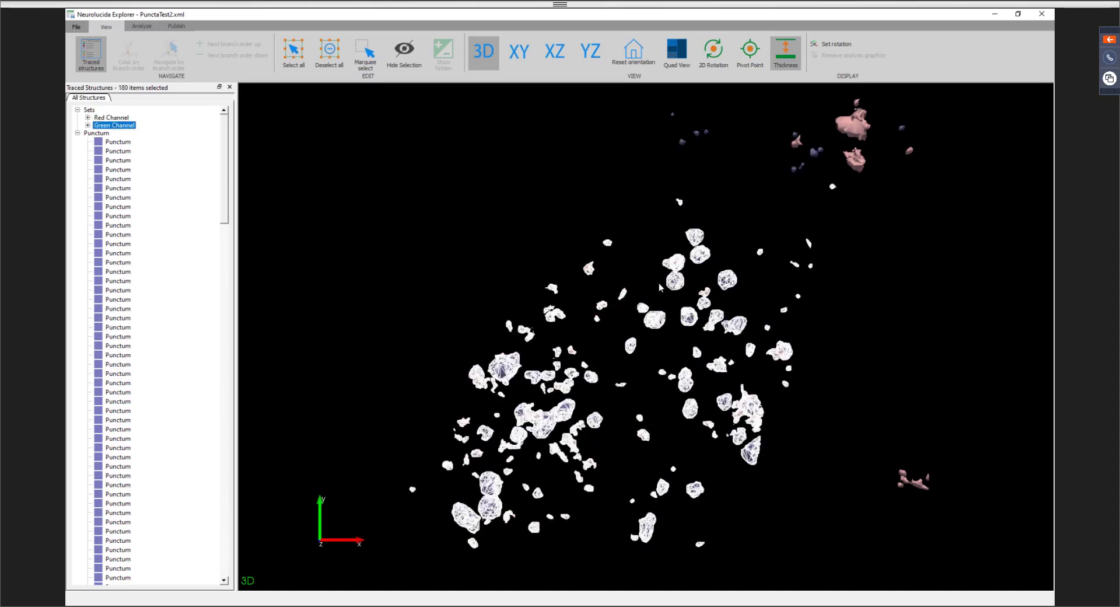
pyautogui.click(348, 140)
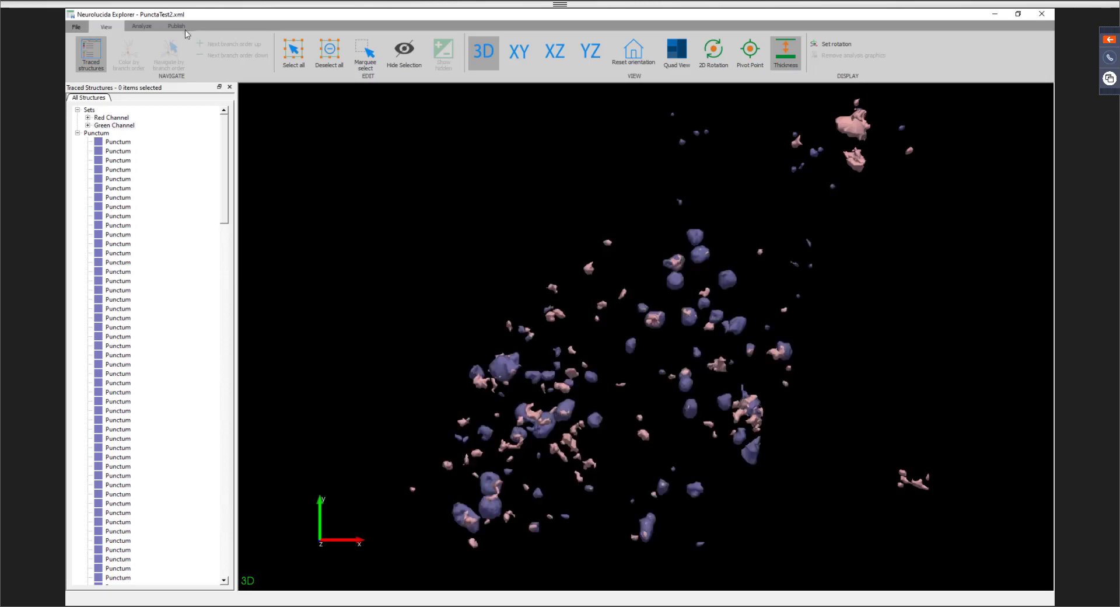
# Run a punctum analysis on all puncta with summary, details and colocalization at 25% overlap, and close the colocalization table
pyautogui.click(147, 27)
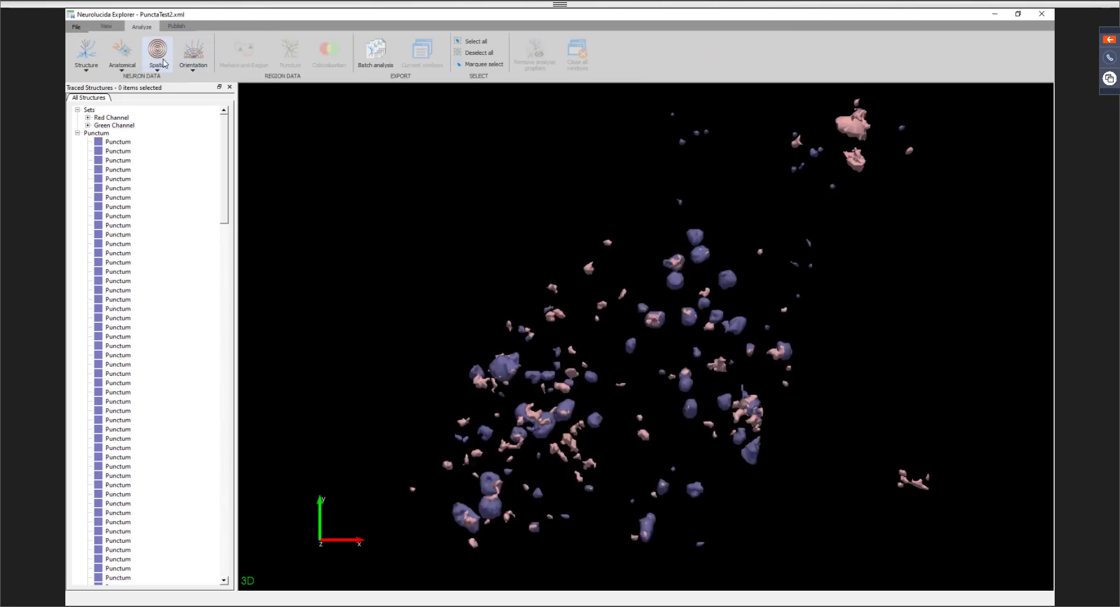
pyautogui.click(98, 134)
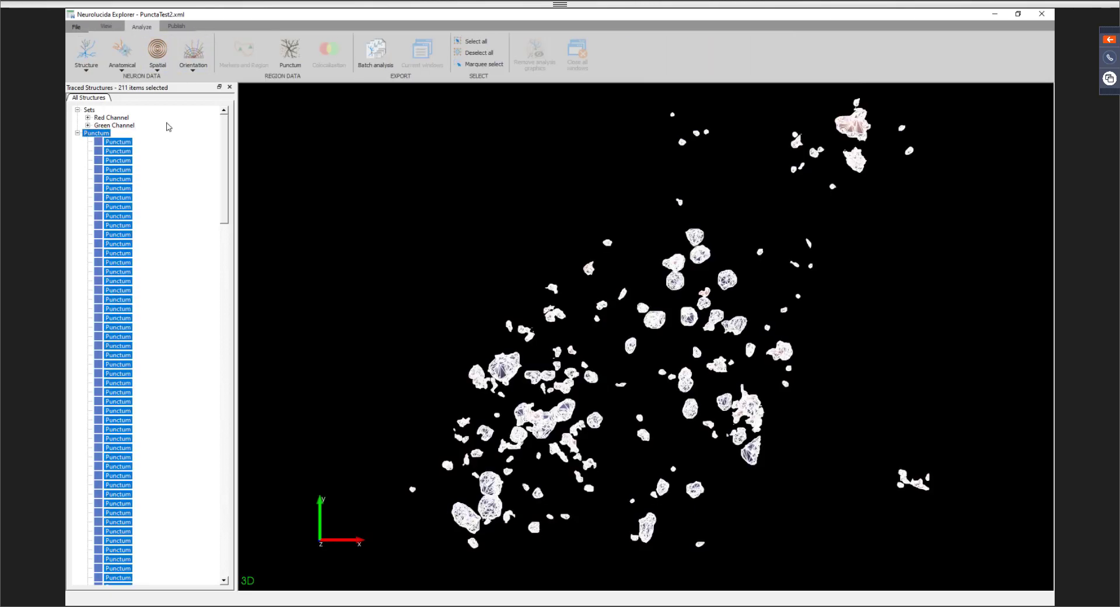
pyautogui.click(290, 50)
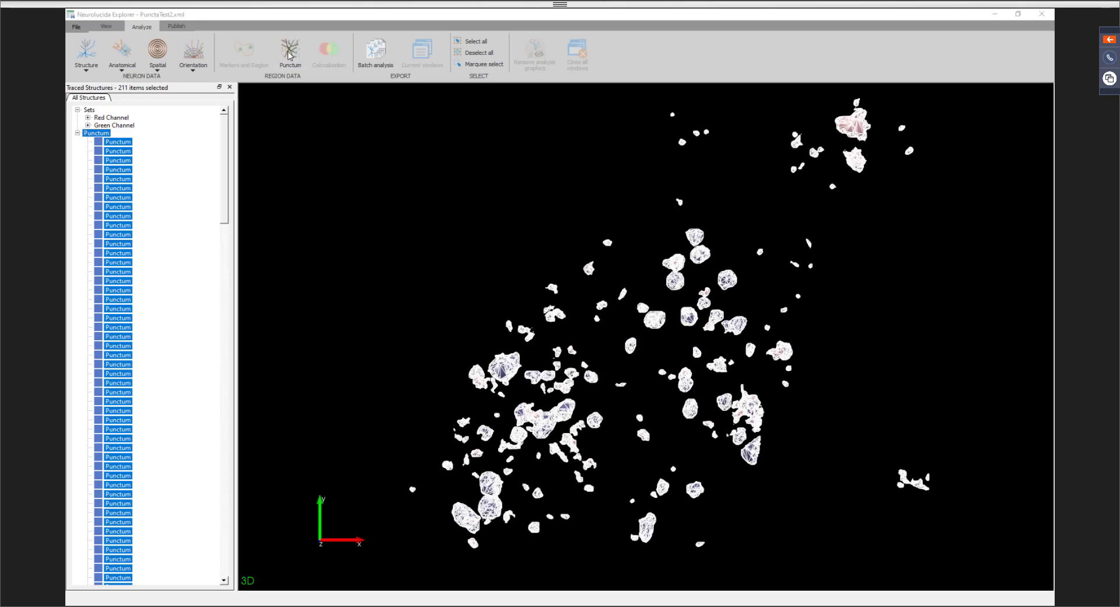
pyautogui.click(495, 207)
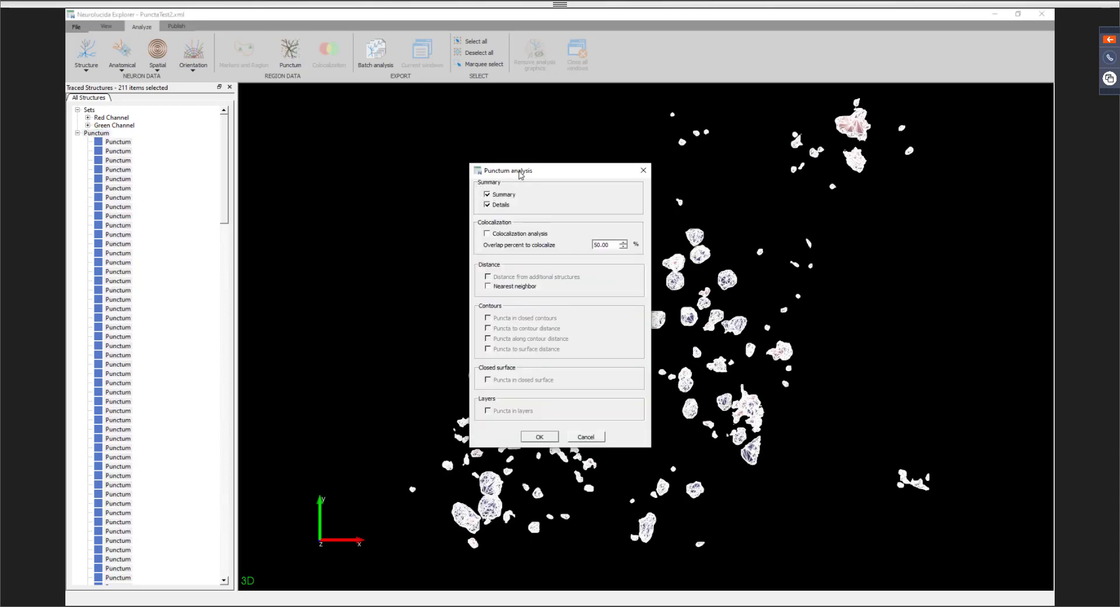
pyautogui.moveTo(525, 172); pyautogui.dragTo(307, 107)
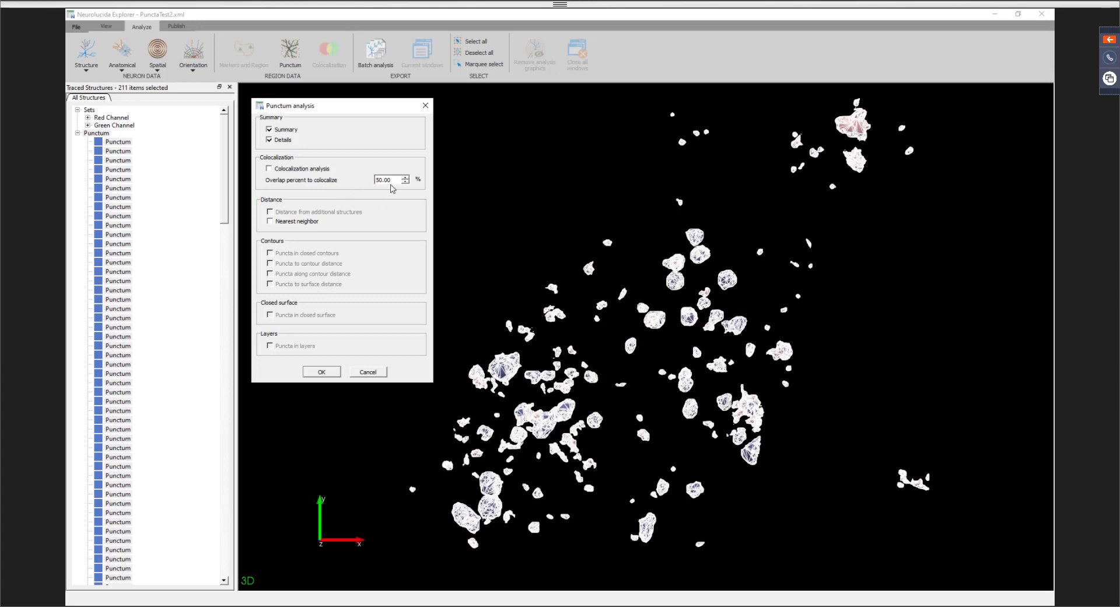
pyautogui.click(287, 169)
pyautogui.moveTo(394, 179); pyautogui.dragTo(346, 184)
pyautogui.write('25')
pyautogui.click(325, 373)
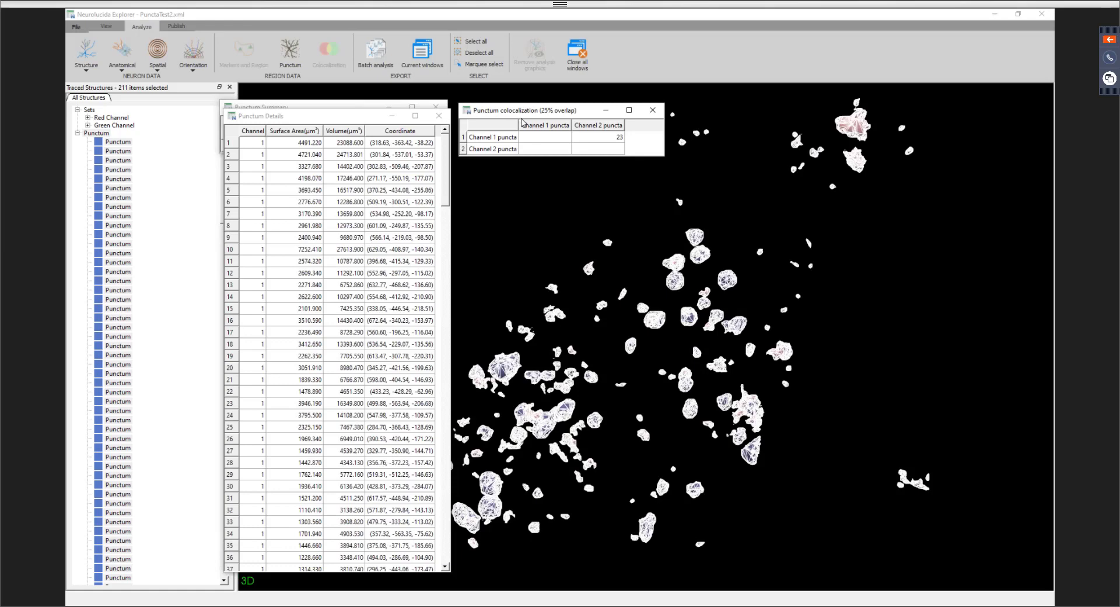
pyautogui.click(653, 110)
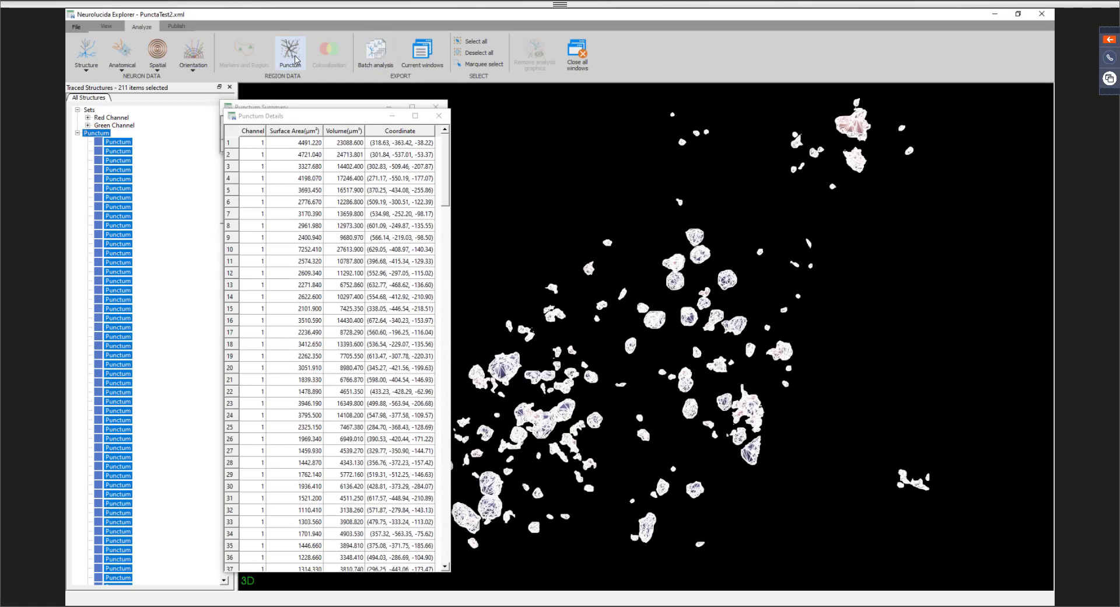
# Rerun the punctum analysis on all puncta with the colocalization overlap set to 50%
pyautogui.click(290, 51)
pyautogui.hotkey('shift', 'Home')
pyautogui.write('5')
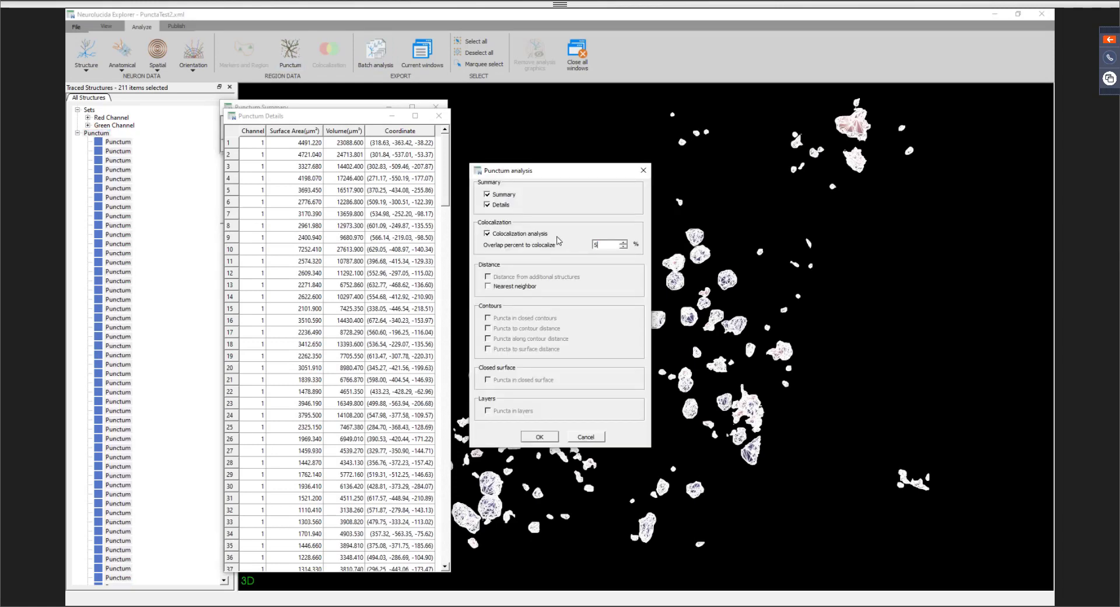
pyautogui.write('0')
pyautogui.click(540, 436)
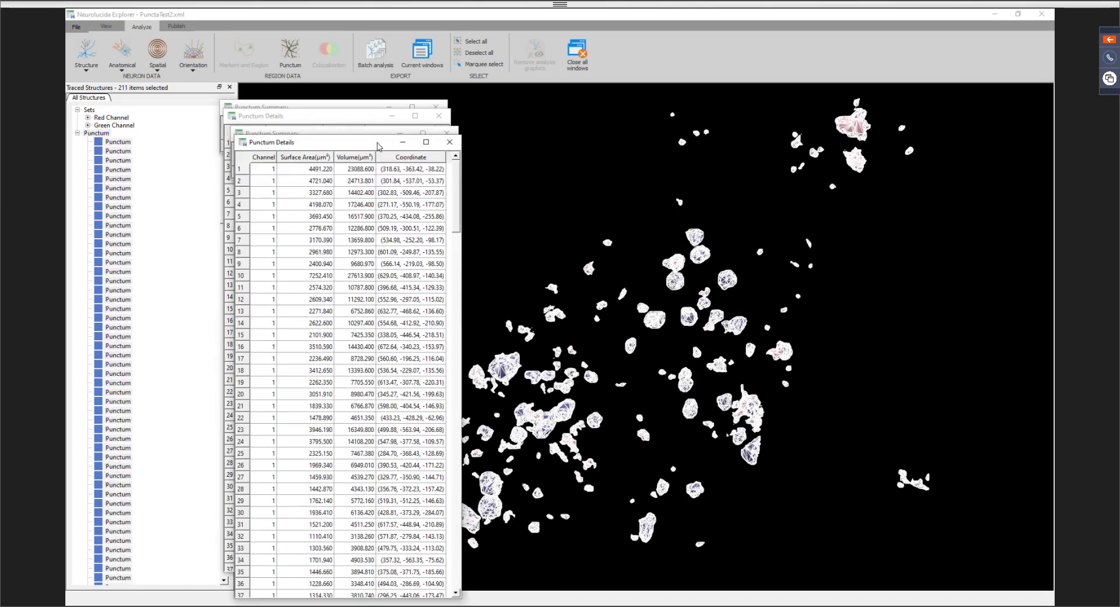
# Close the new details and summary tables, place the 50% overlap colocalization table beside the rest, and pick its Channel 1–Channel 2 cell
pyautogui.click(448, 144)
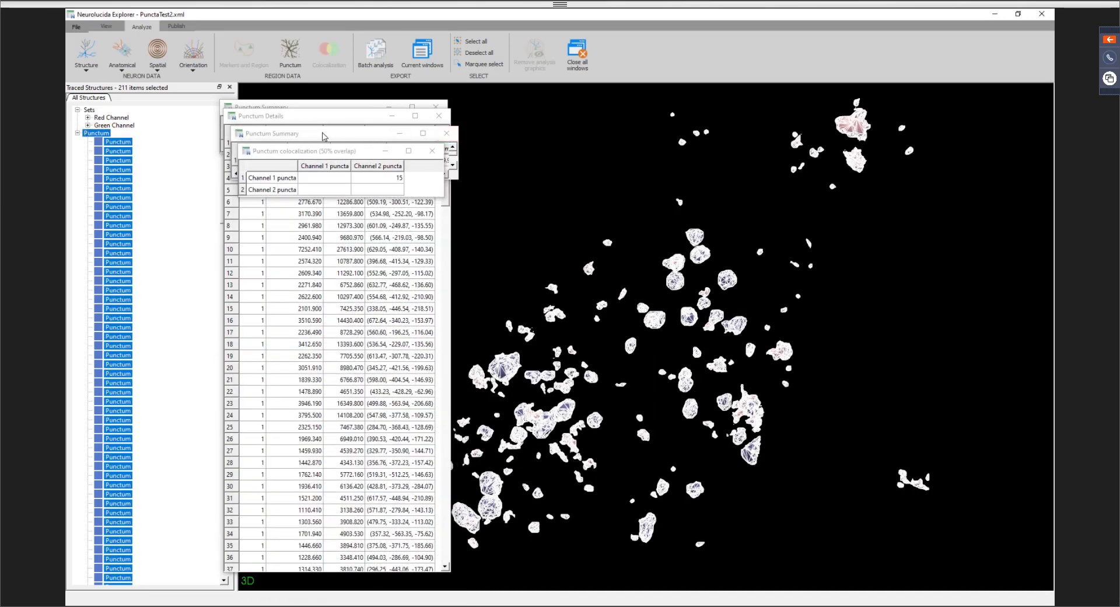
pyautogui.moveTo(325, 136); pyautogui.dragTo(564, 139)
pyautogui.click(689, 134)
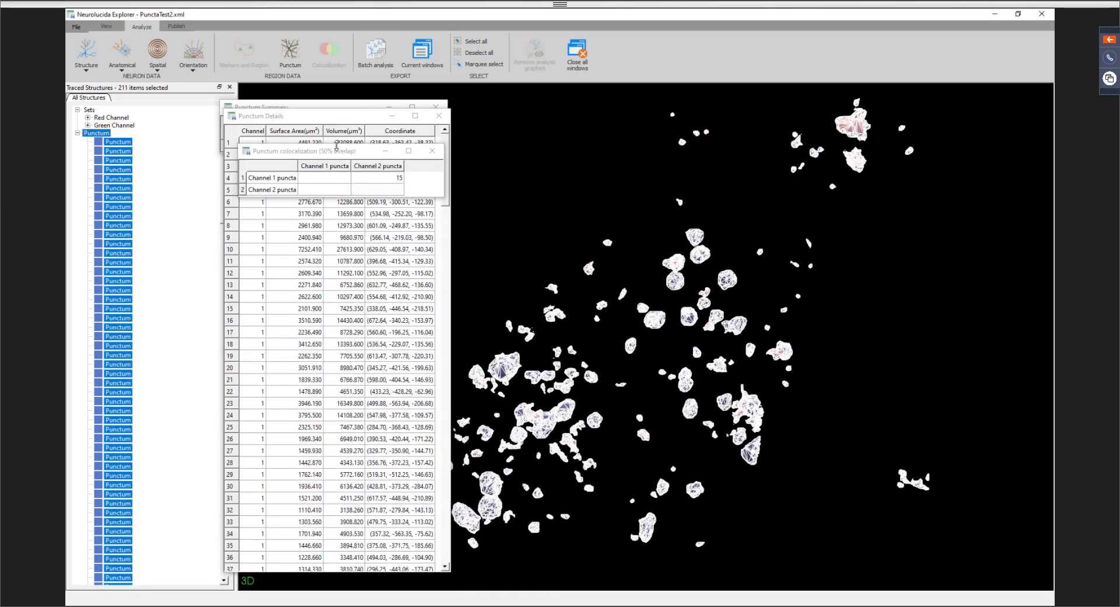
pyautogui.moveTo(343, 153); pyautogui.dragTo(565, 118)
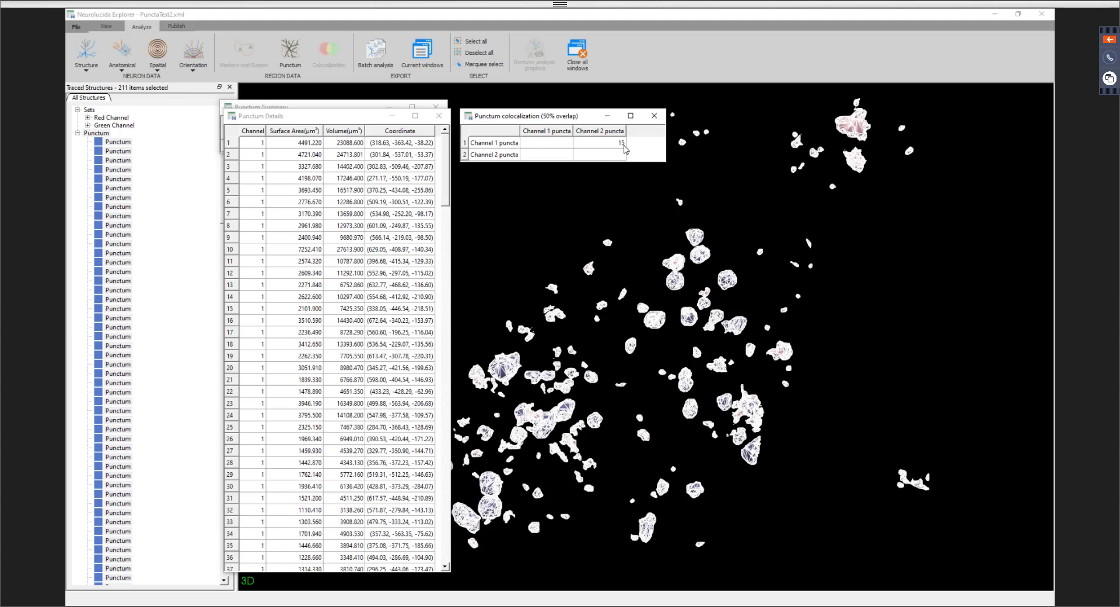
pyautogui.click(622, 144)
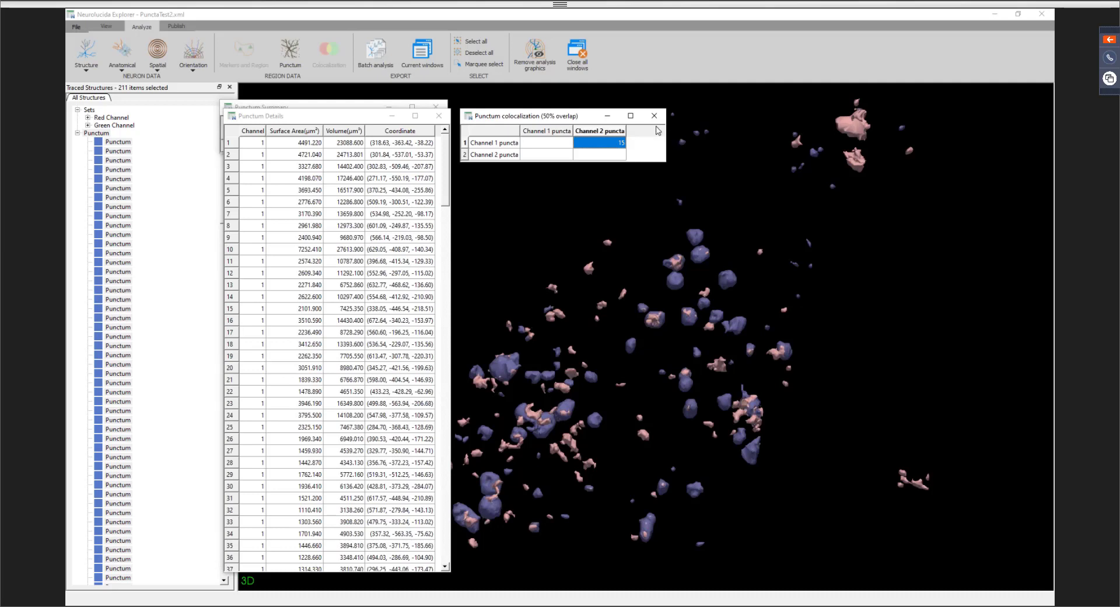
# Close the colocalization table and the remaining punctum details and summary tables
pyautogui.click(654, 116)
pyautogui.click(439, 115)
pyautogui.click(436, 107)
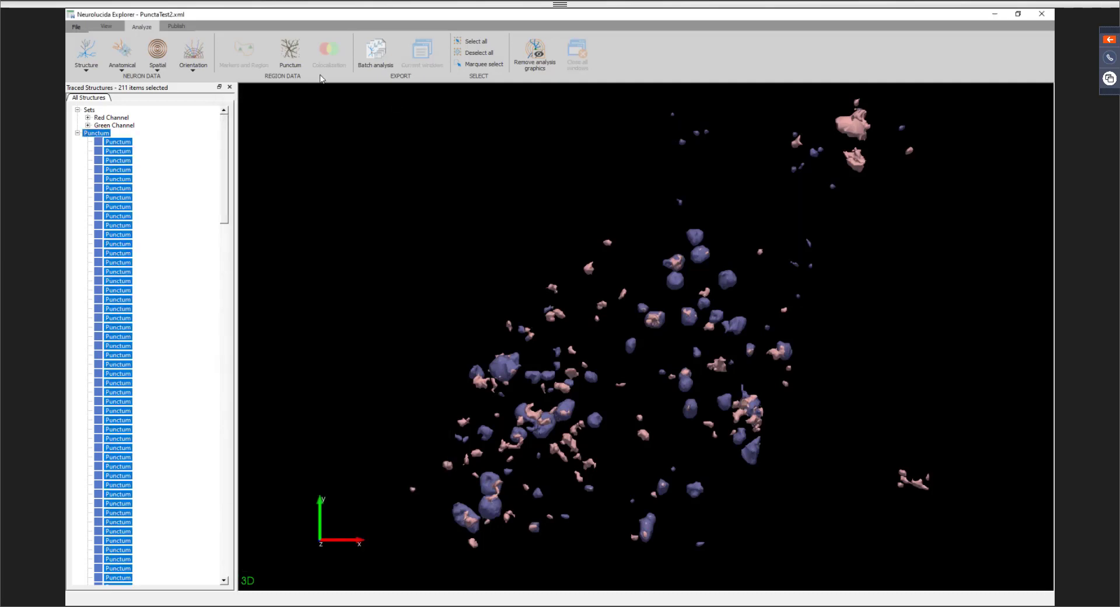
# Examine the punctum analysis options for colocalization, distance, contours, closed surfaces and layers
pyautogui.click(296, 58)
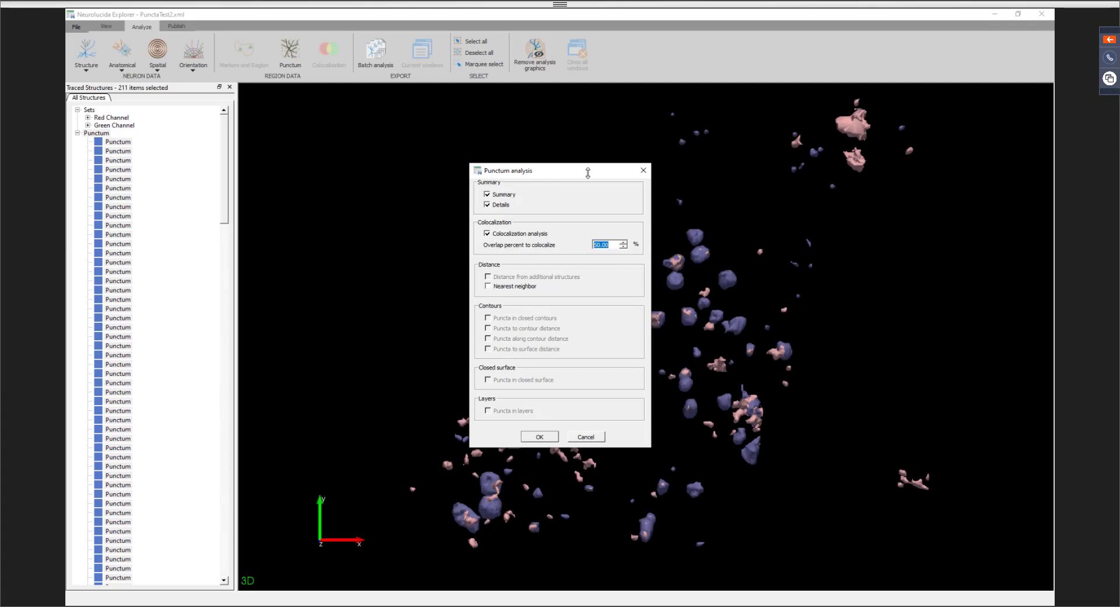
pyautogui.click(641, 176)
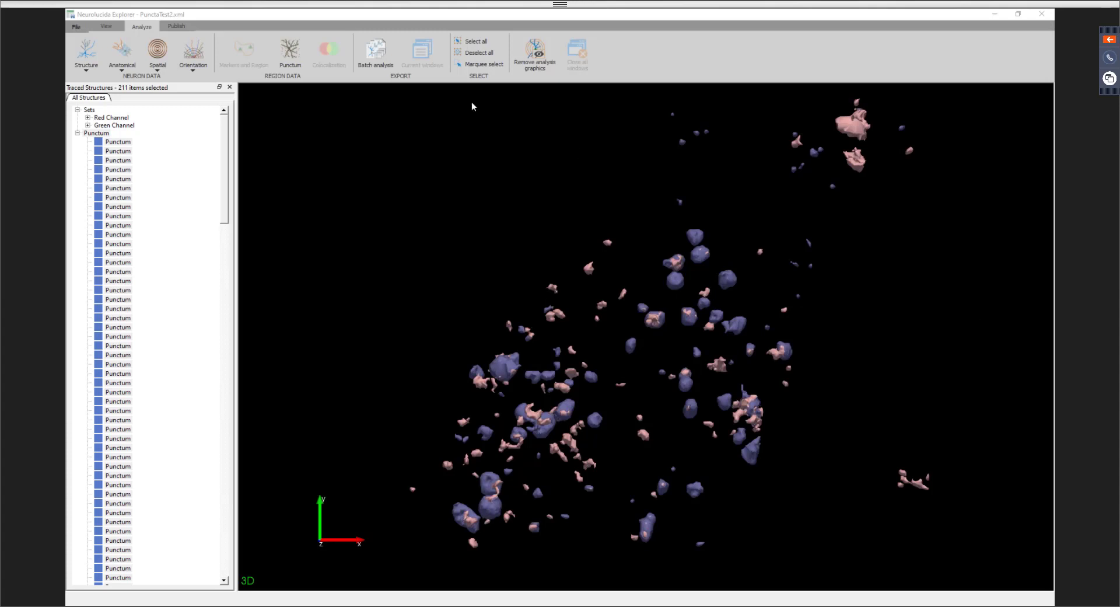
pyautogui.click(290, 50)
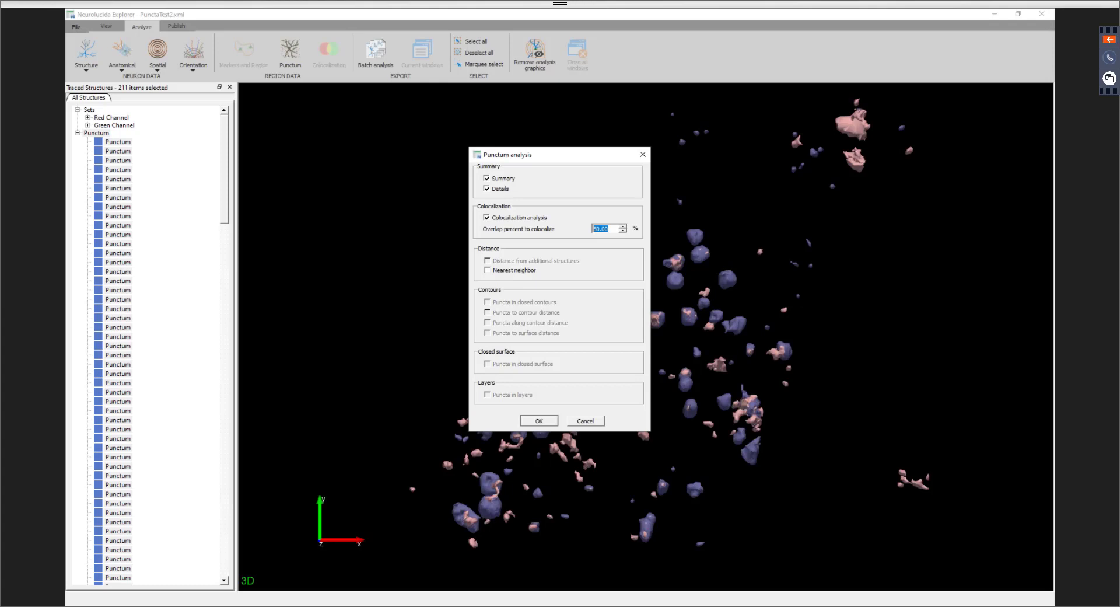
# Reopen the punctum analysis for all puncta and run only the colocalization analysis at 50% overlap, excluding summary and details
pyautogui.click(642, 154)
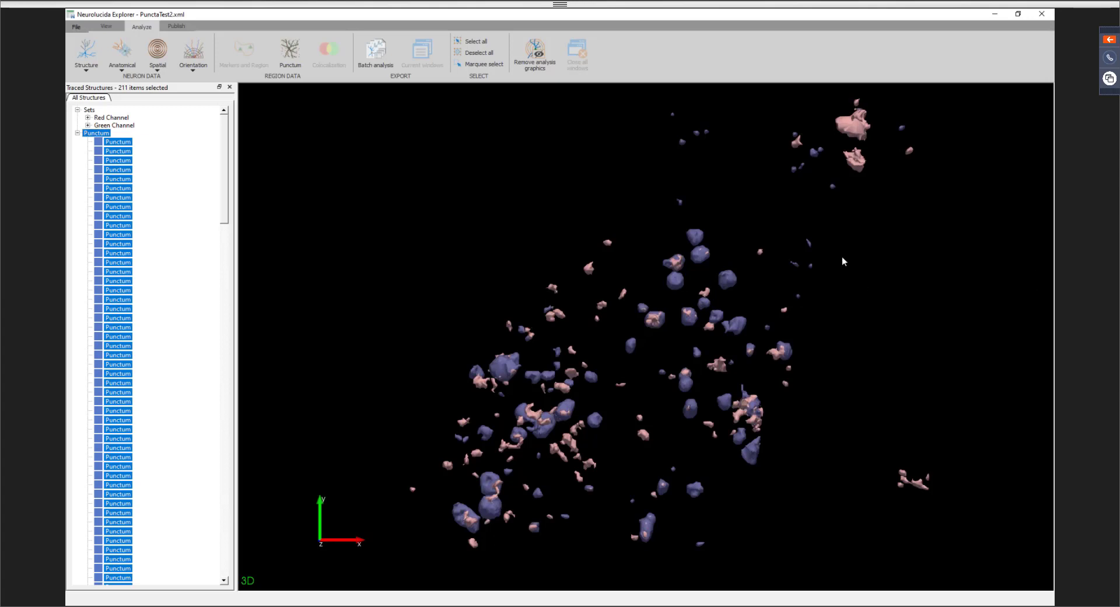
pyautogui.click(290, 49)
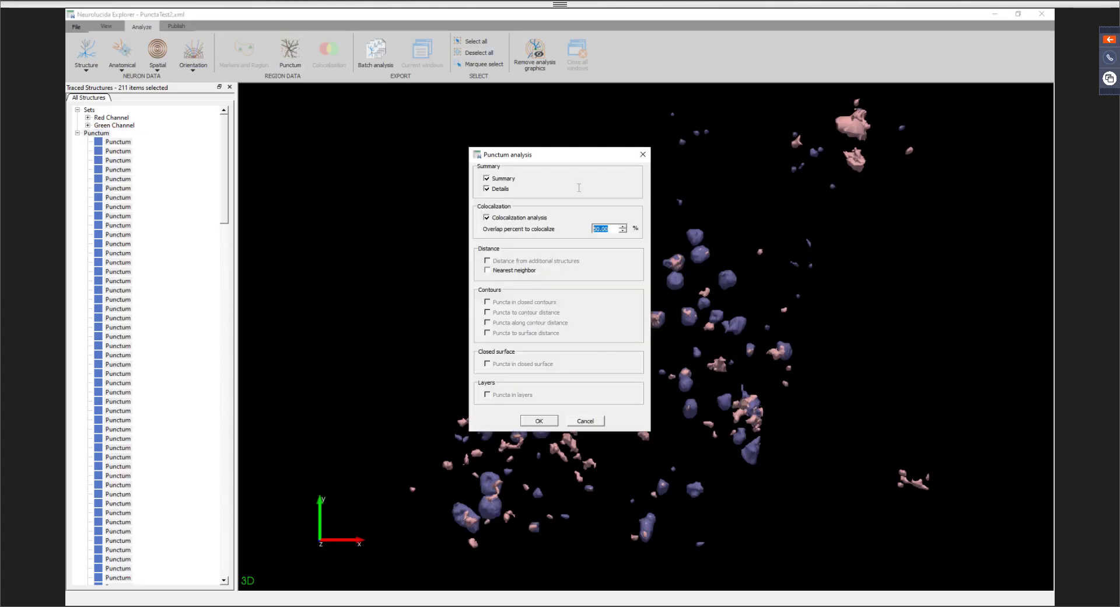
pyautogui.click(487, 188)
pyautogui.click(487, 178)
pyautogui.click(538, 421)
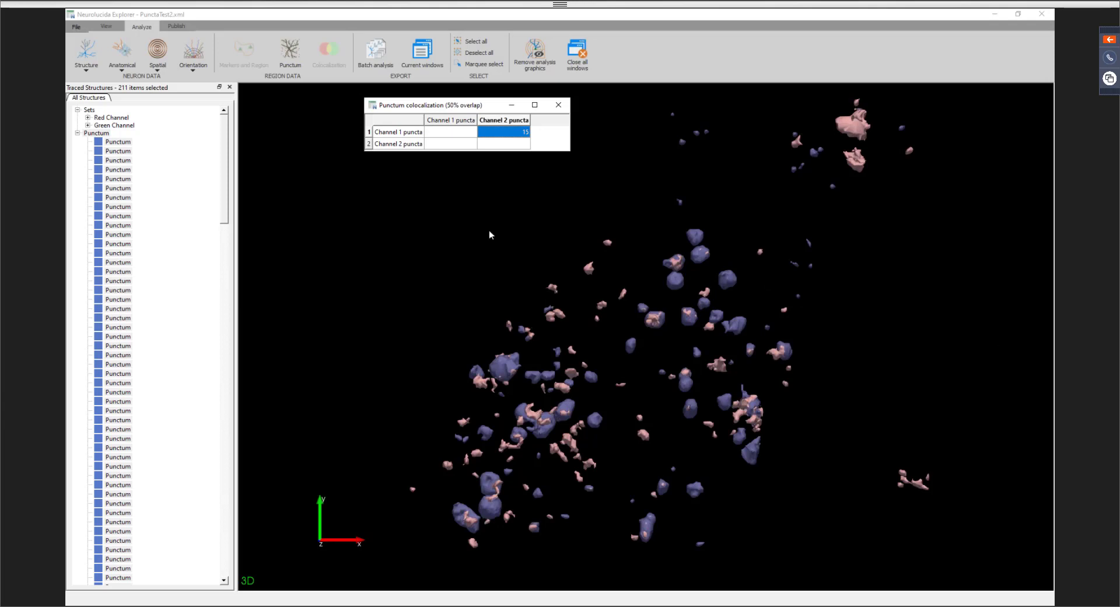
# Close the punctum colocalization table and deselect all puncta
pyautogui.click(559, 105)
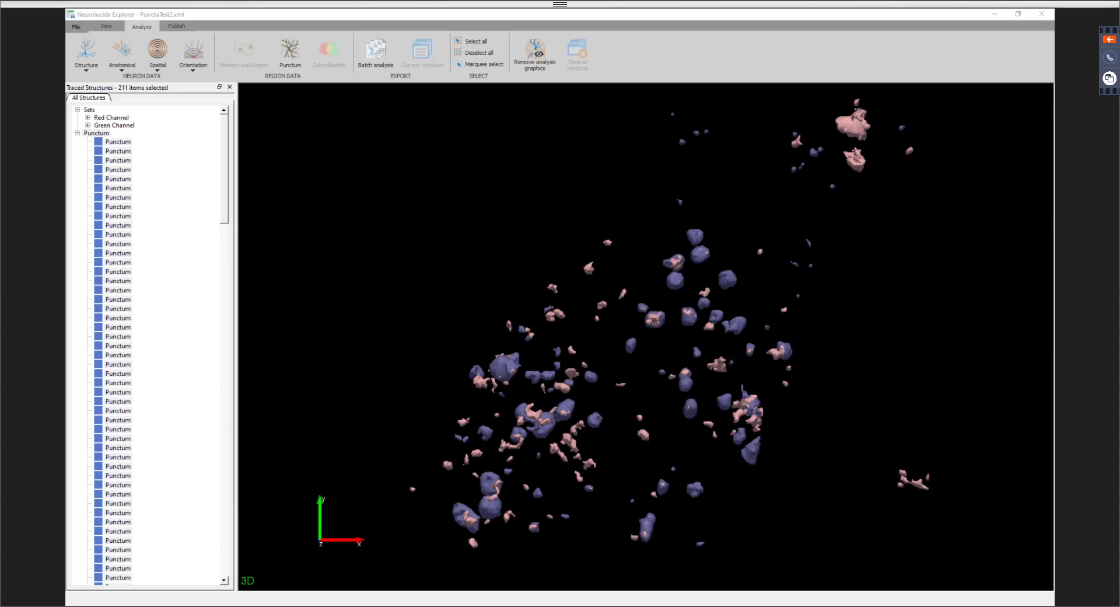
pyautogui.click(903, 359)
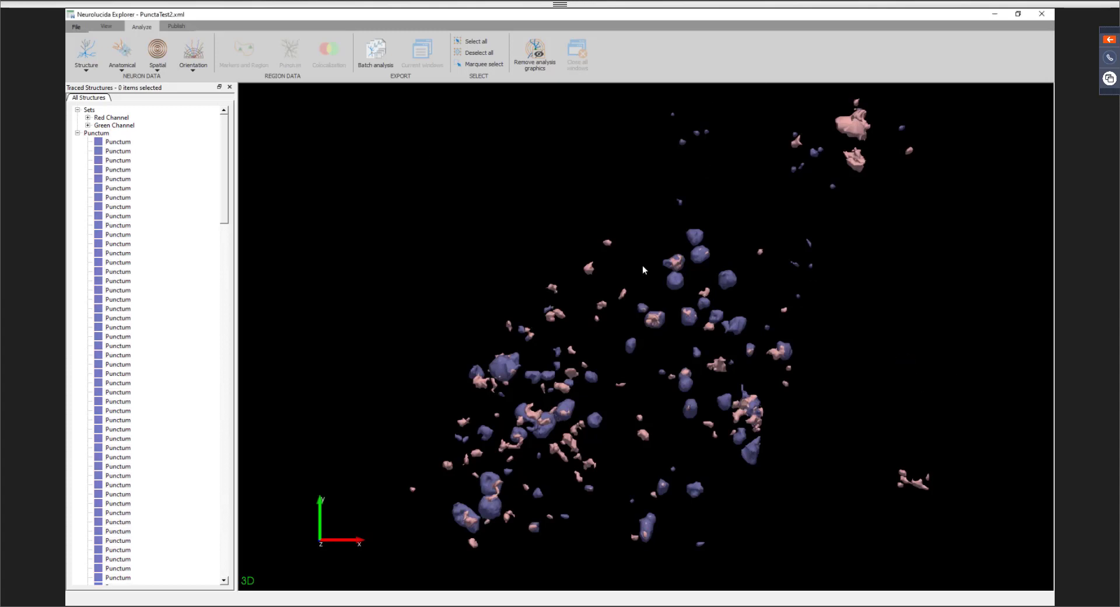
# Switch to Neurolucida 360, reposition the 3D Environment window and make it narrower and slightly taller
pyautogui.hotkey('alt', 'Tab')
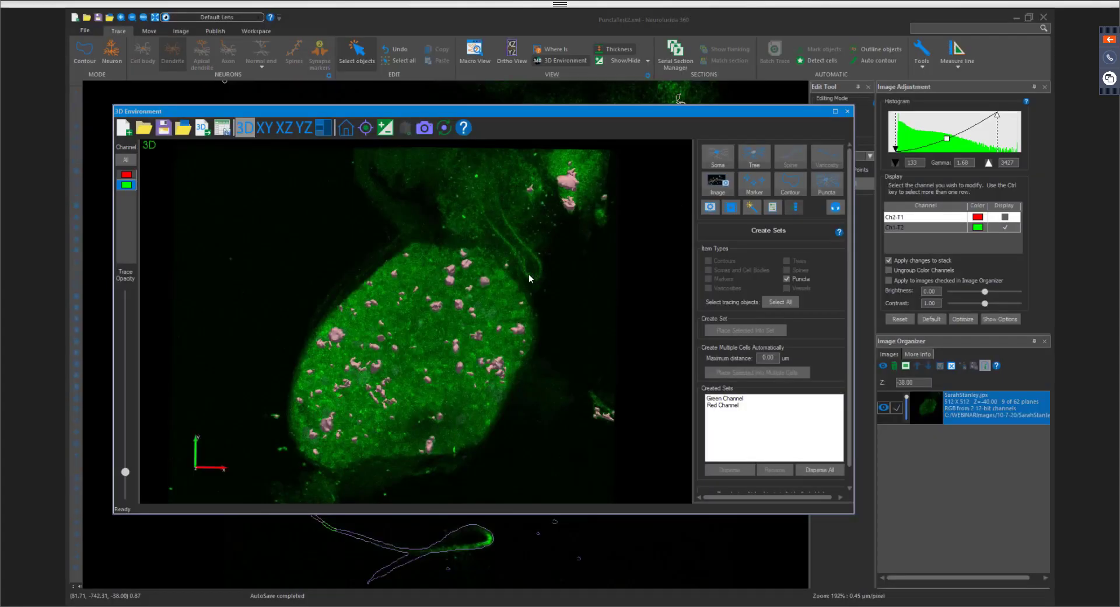
pyautogui.moveTo(491, 264); pyautogui.dragTo(490, 288, button='middle')
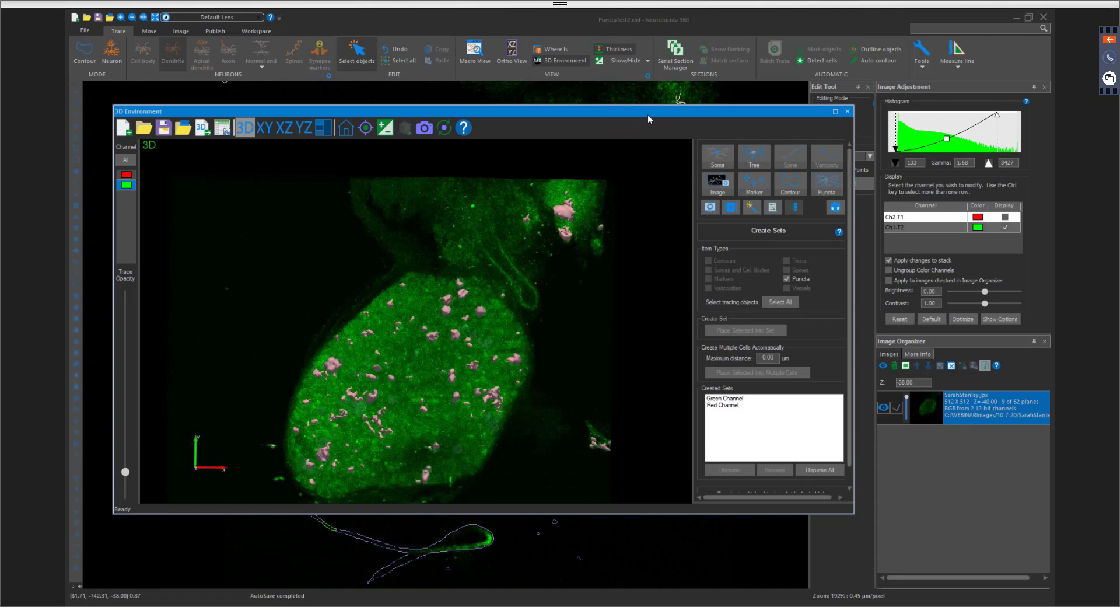
pyautogui.moveTo(645, 113); pyautogui.dragTo(626, 140)
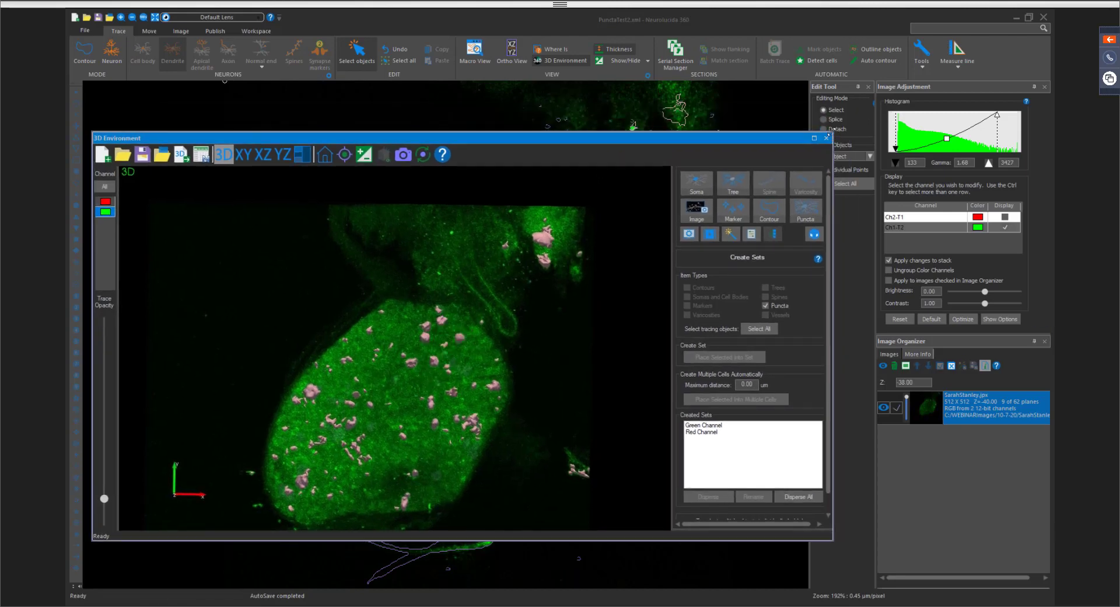
pyautogui.moveTo(829, 134); pyautogui.dragTo(786, 122)
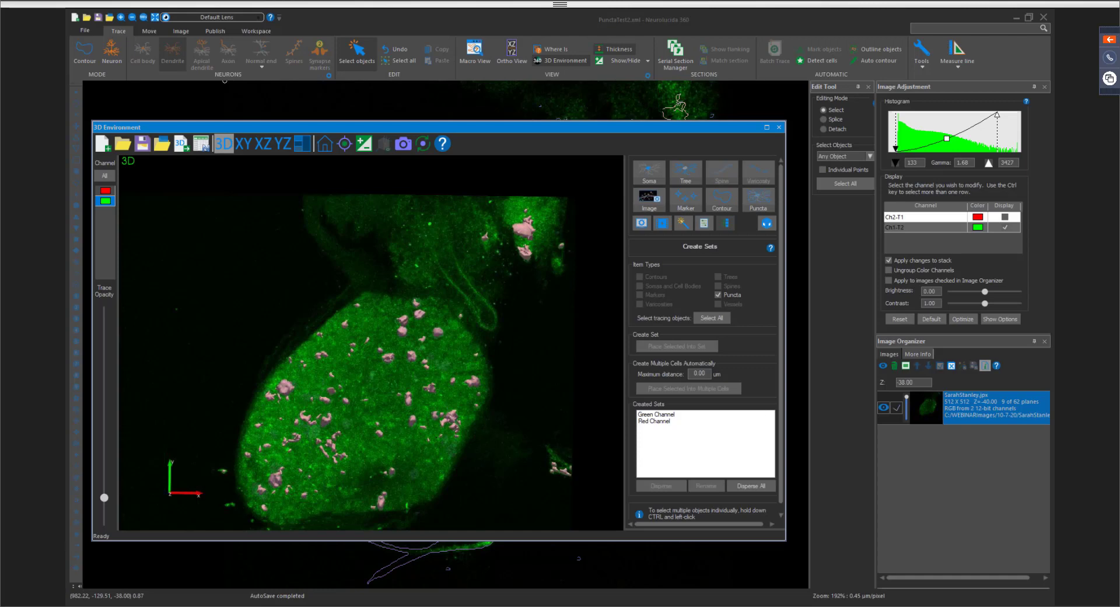
pyautogui.hotkey('alt', 'Tab')
pyautogui.press('Right')
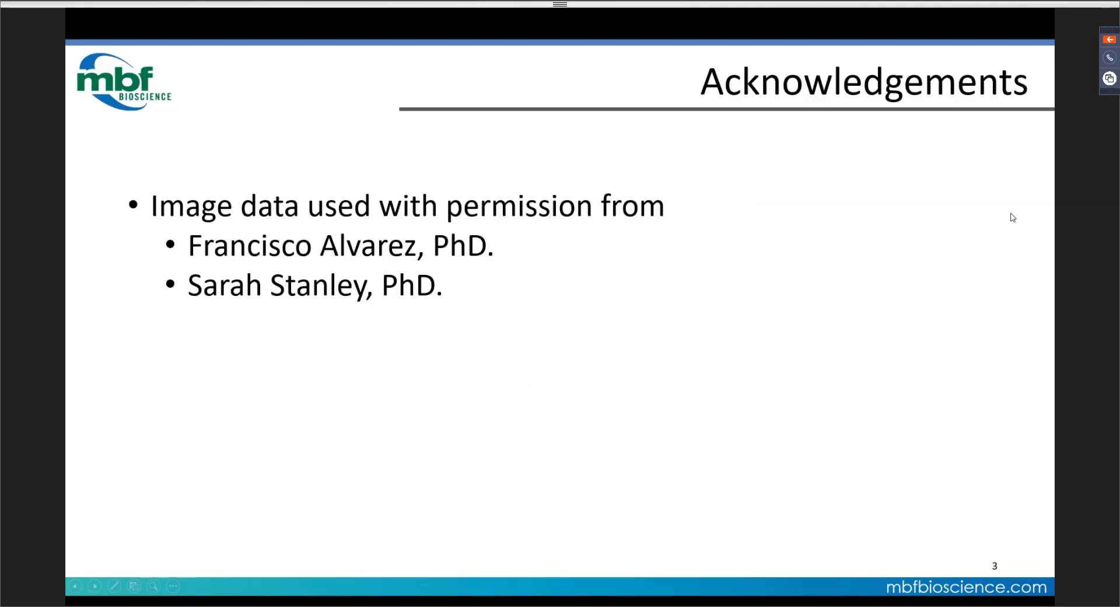